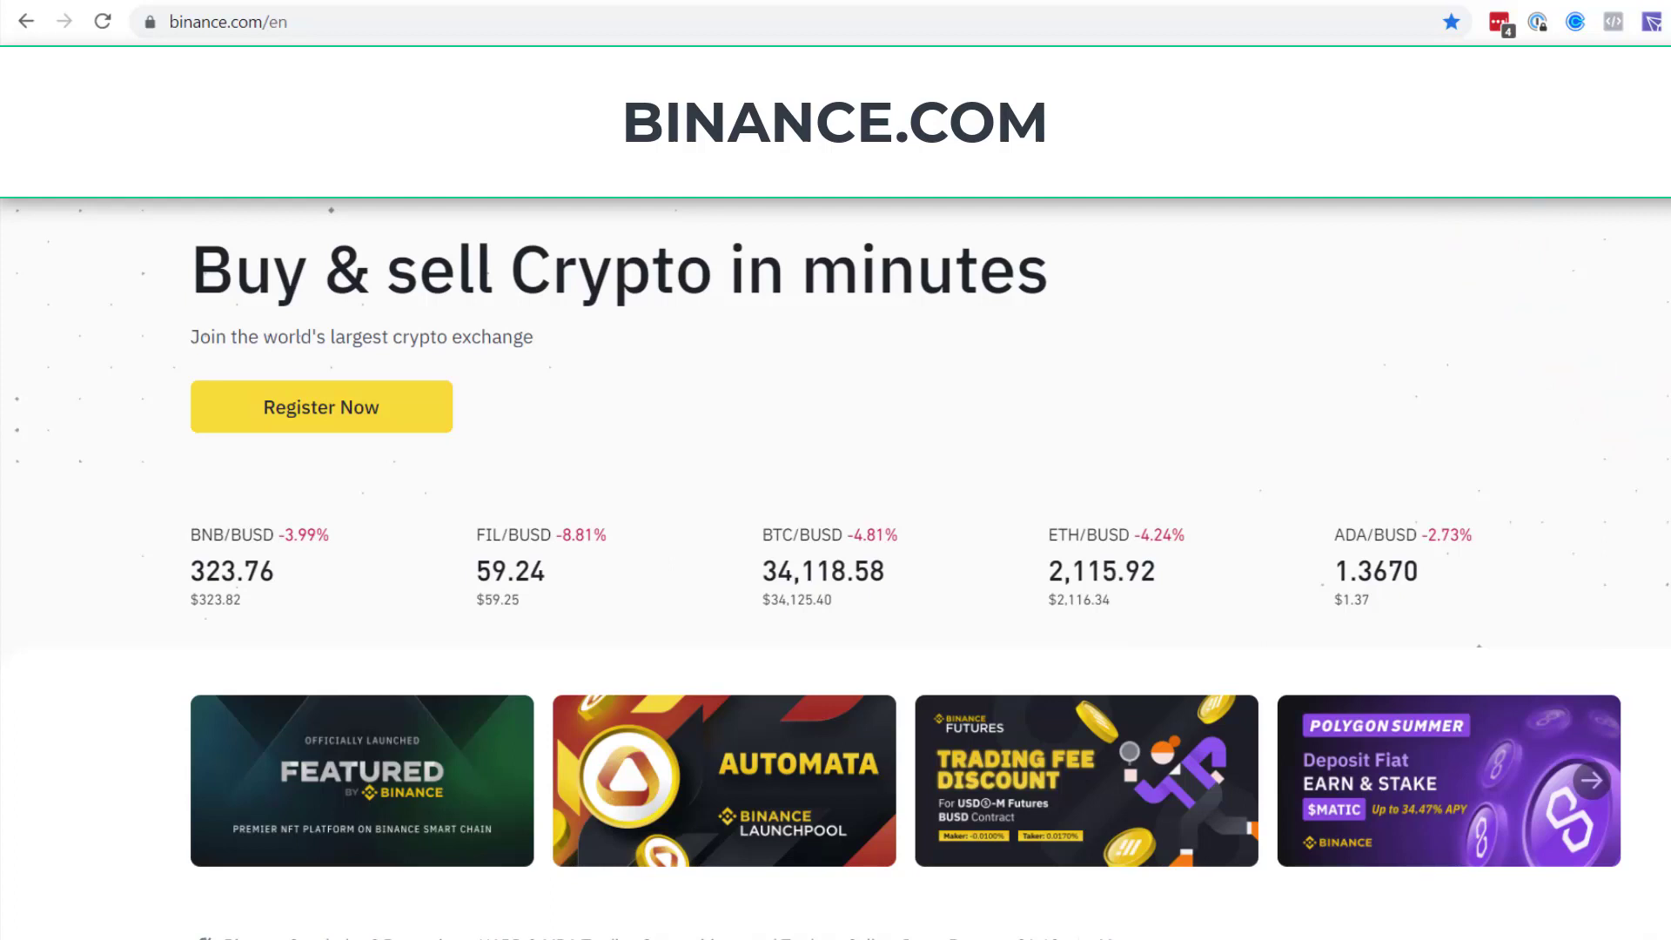
# Open the Register form and paste a strong password under the Email option.
pyautogui.click(1499, 114)
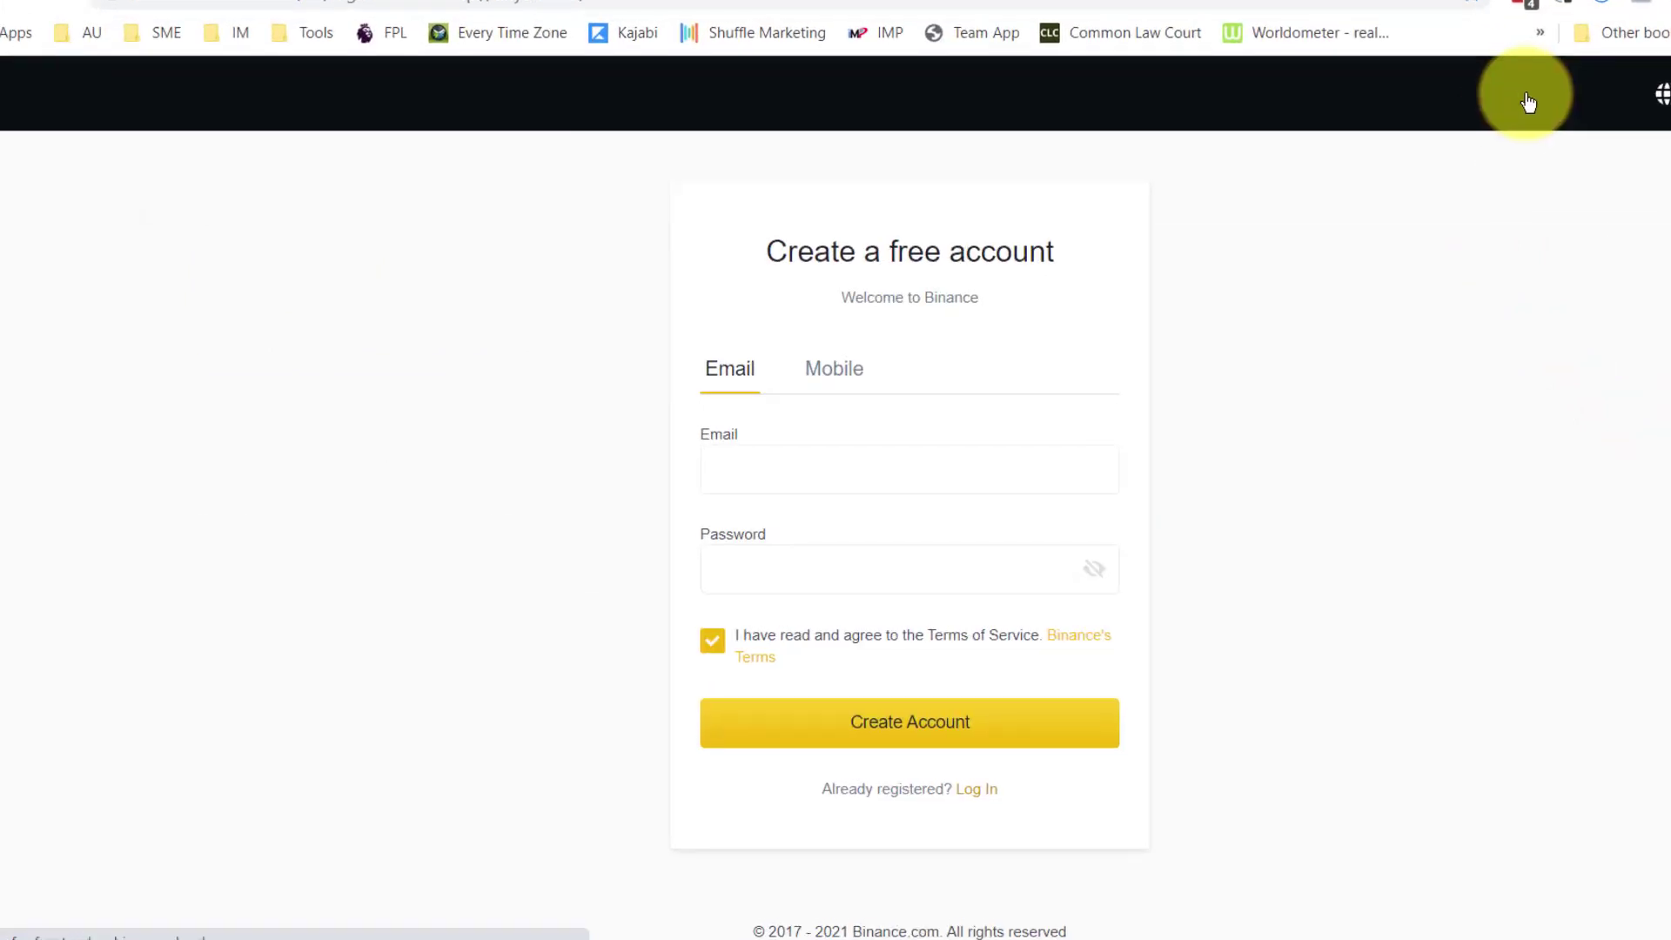
pyautogui.hotkey('ctrl', 'v')
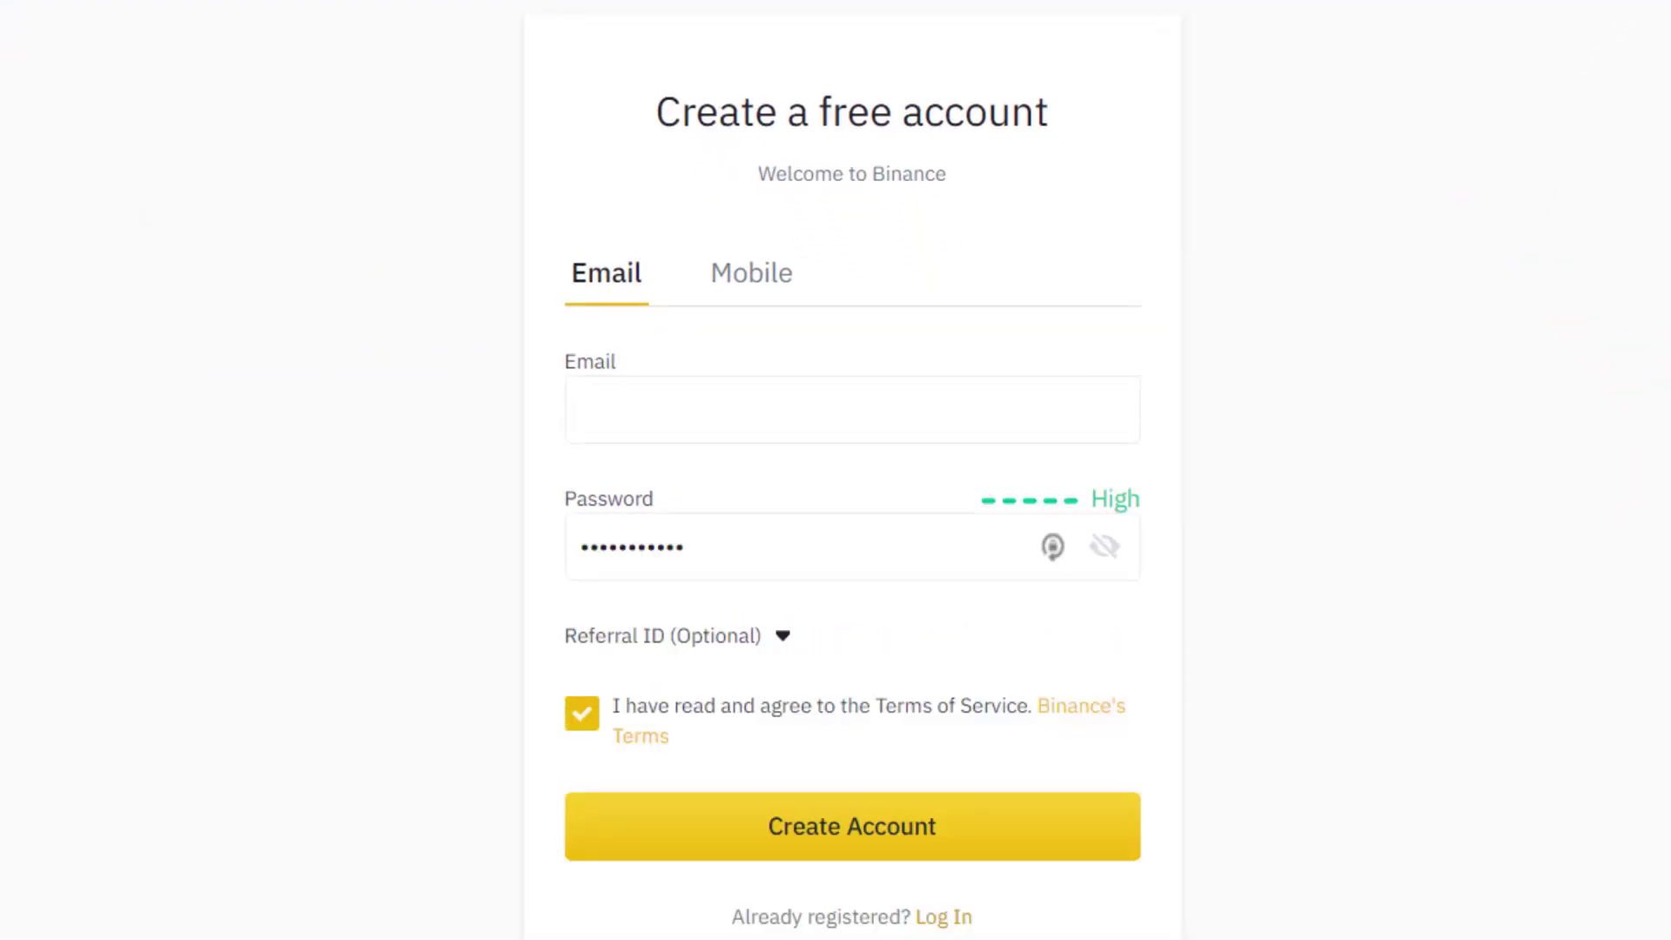
pyautogui.click(742, 284)
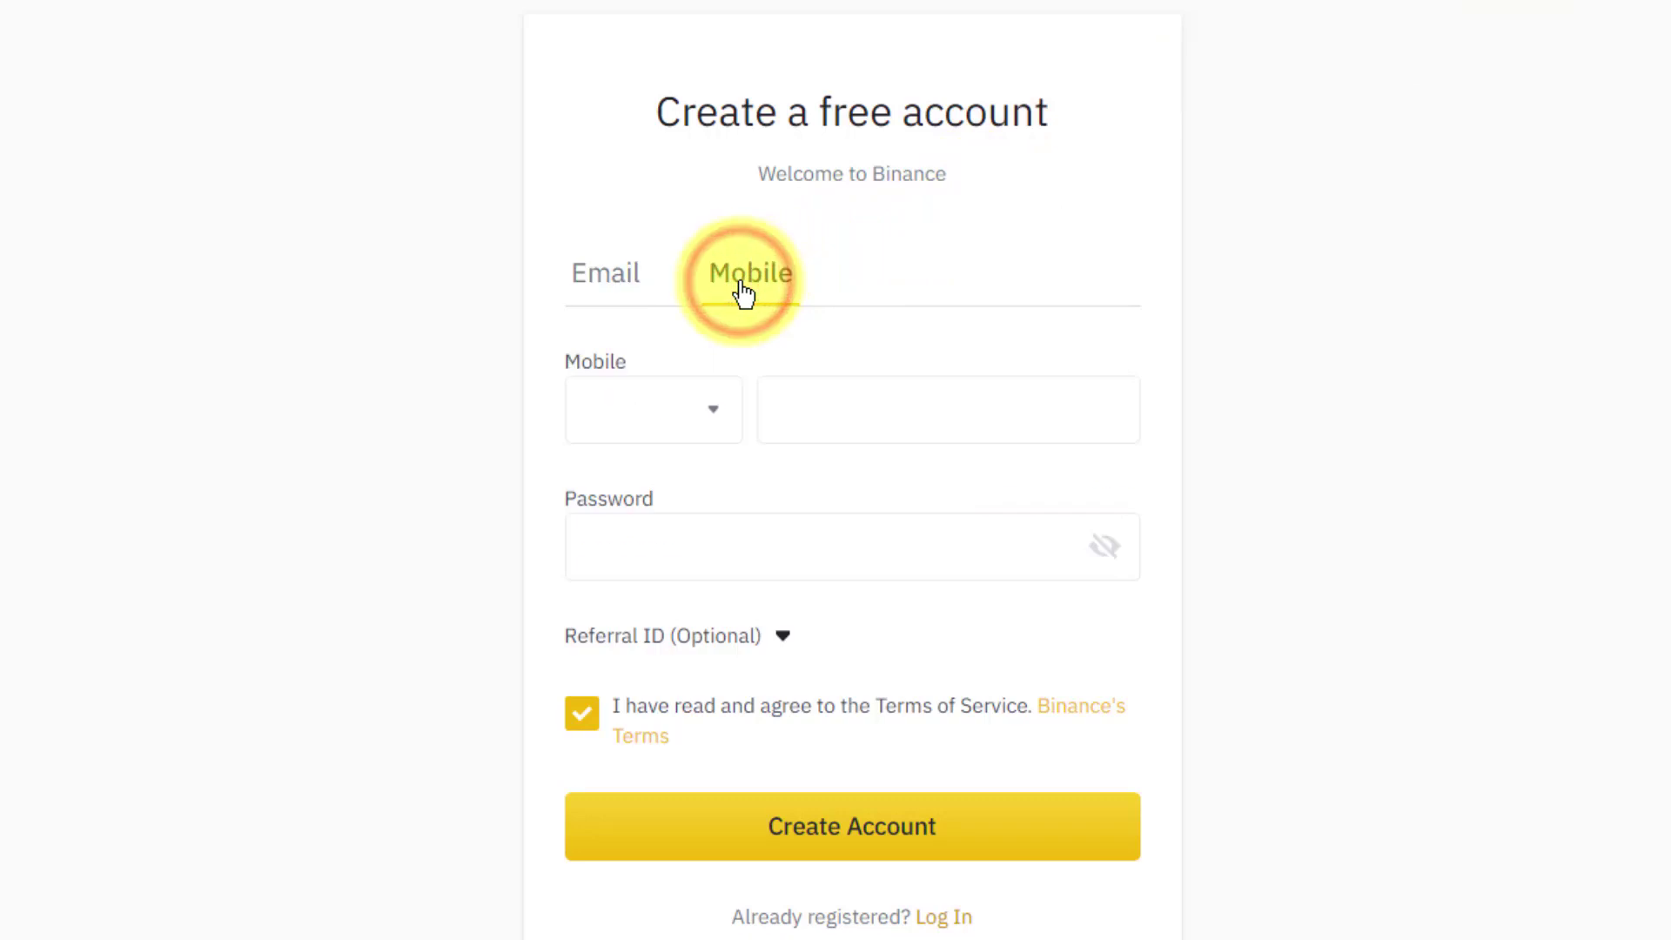
pyautogui.click(611, 292)
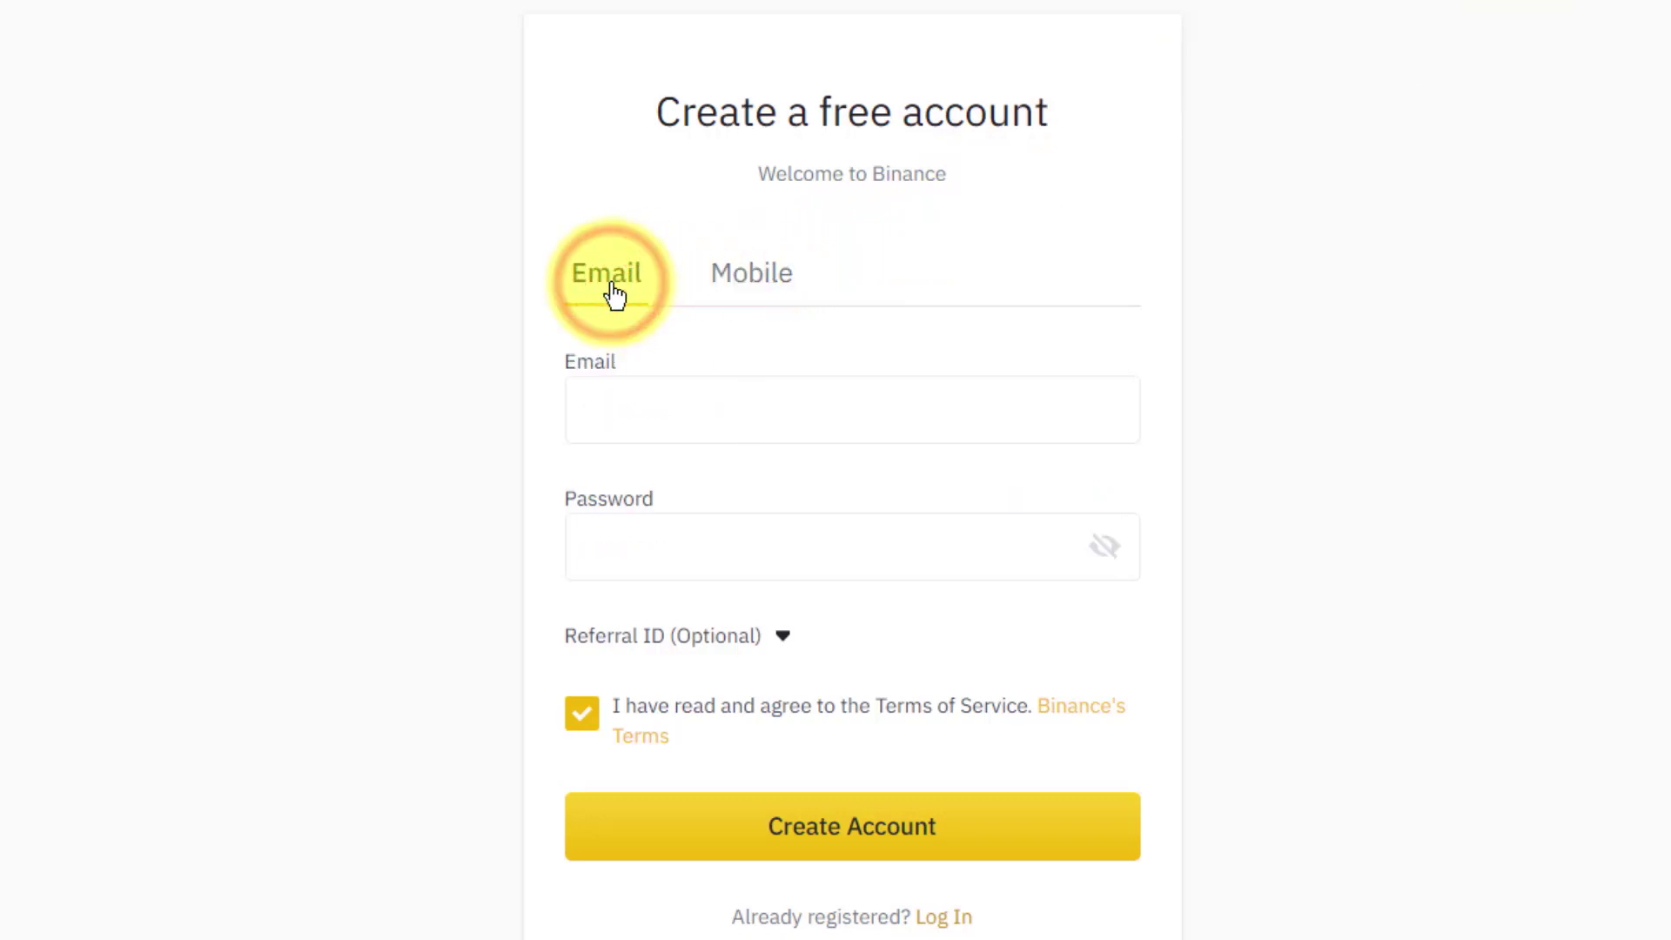
pyautogui.click(615, 402)
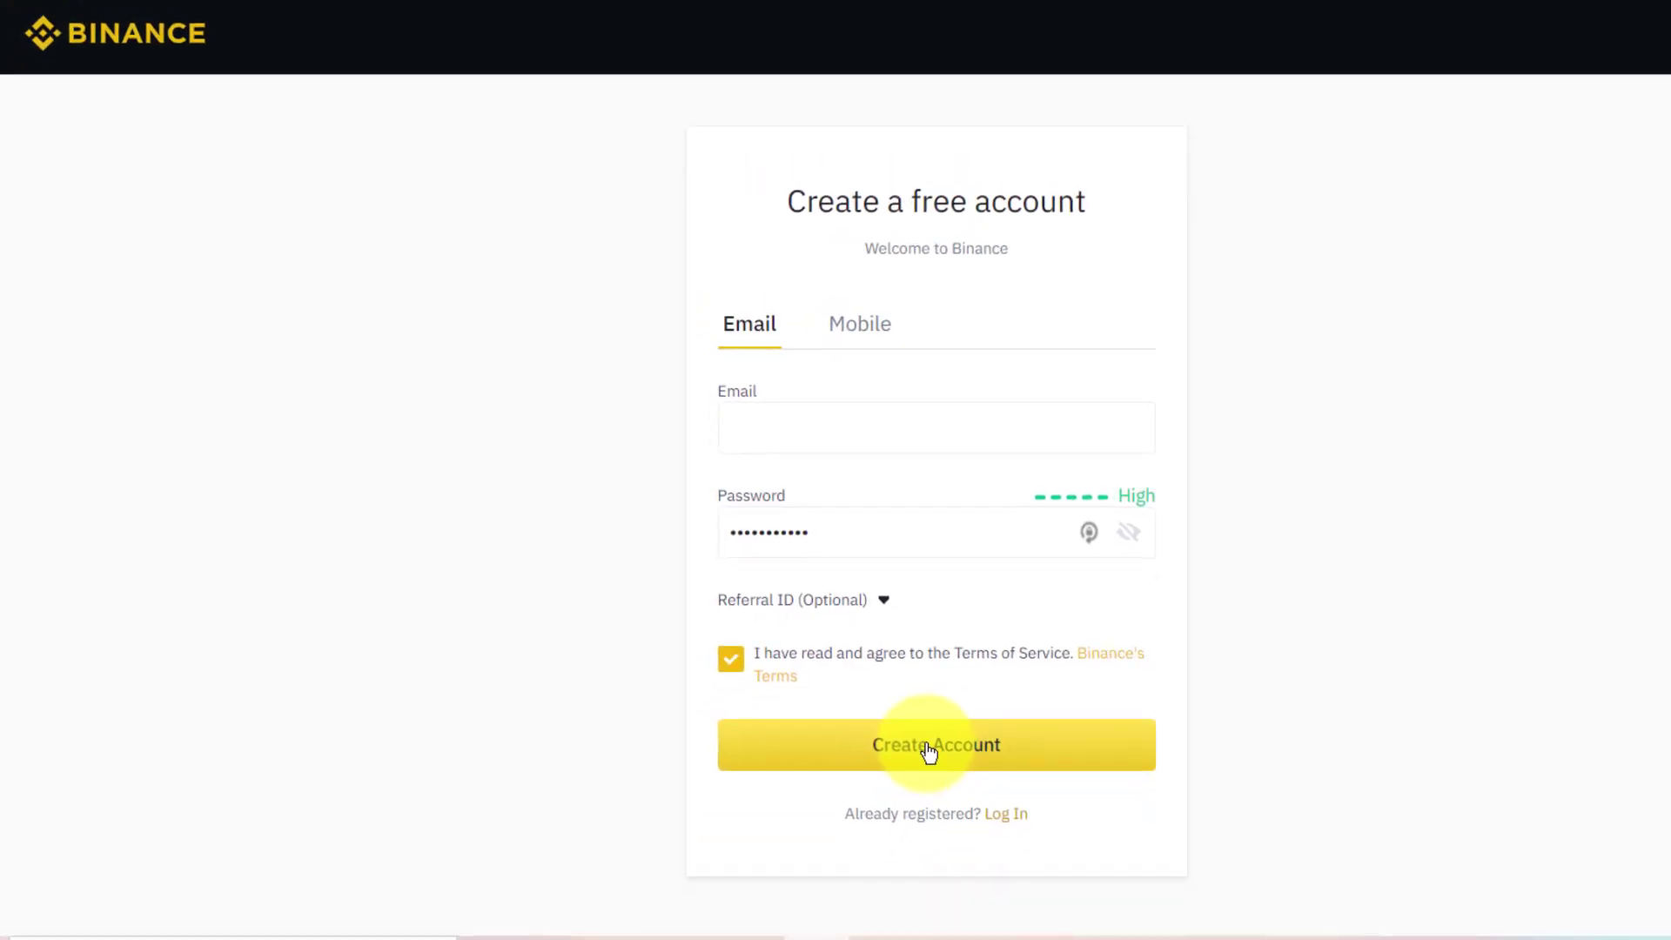
# Log in with the saved credentials and solve the slide-puzzle security check.
pyautogui.click(130, 48)
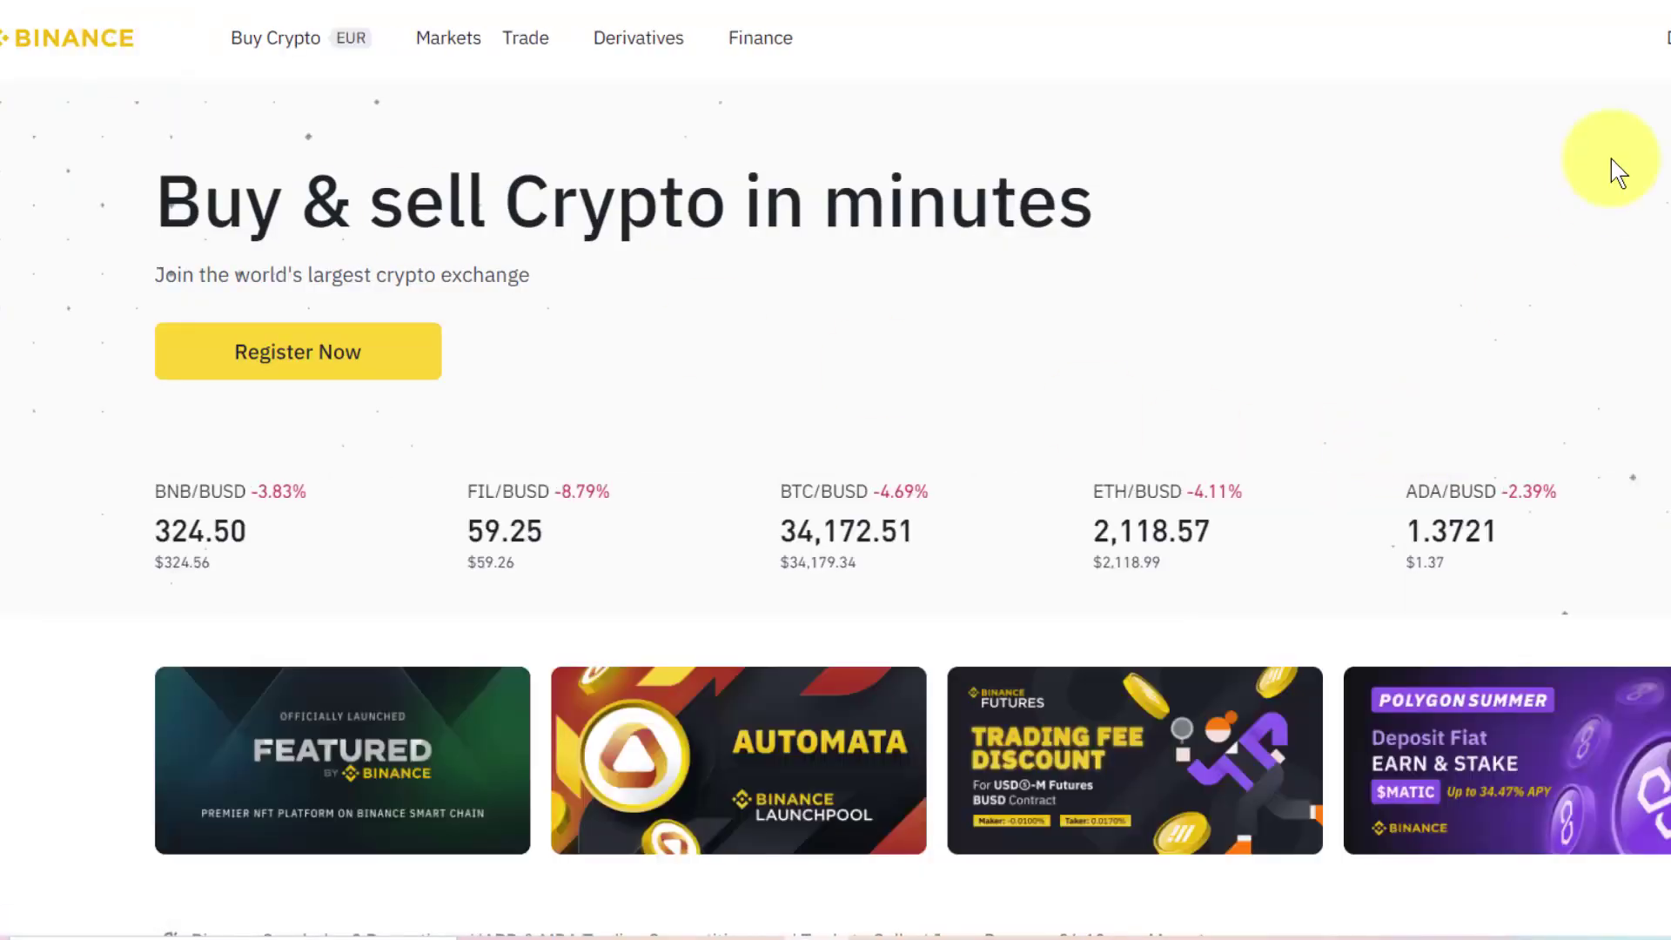
pyautogui.click(1483, 44)
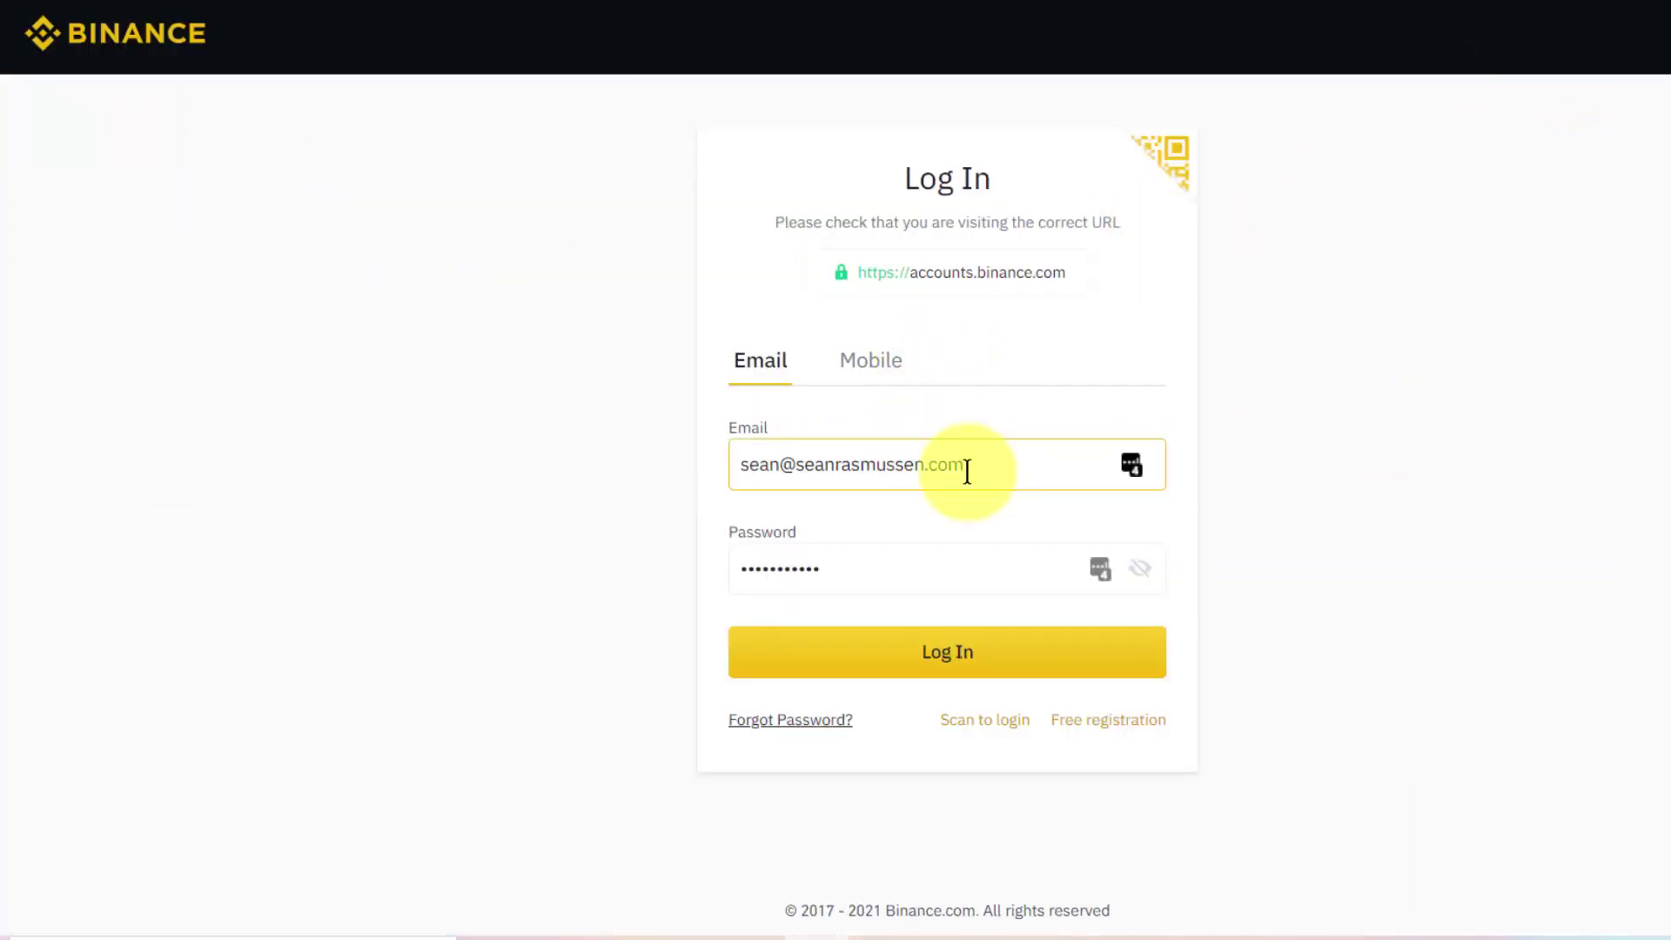
pyautogui.click(809, 640)
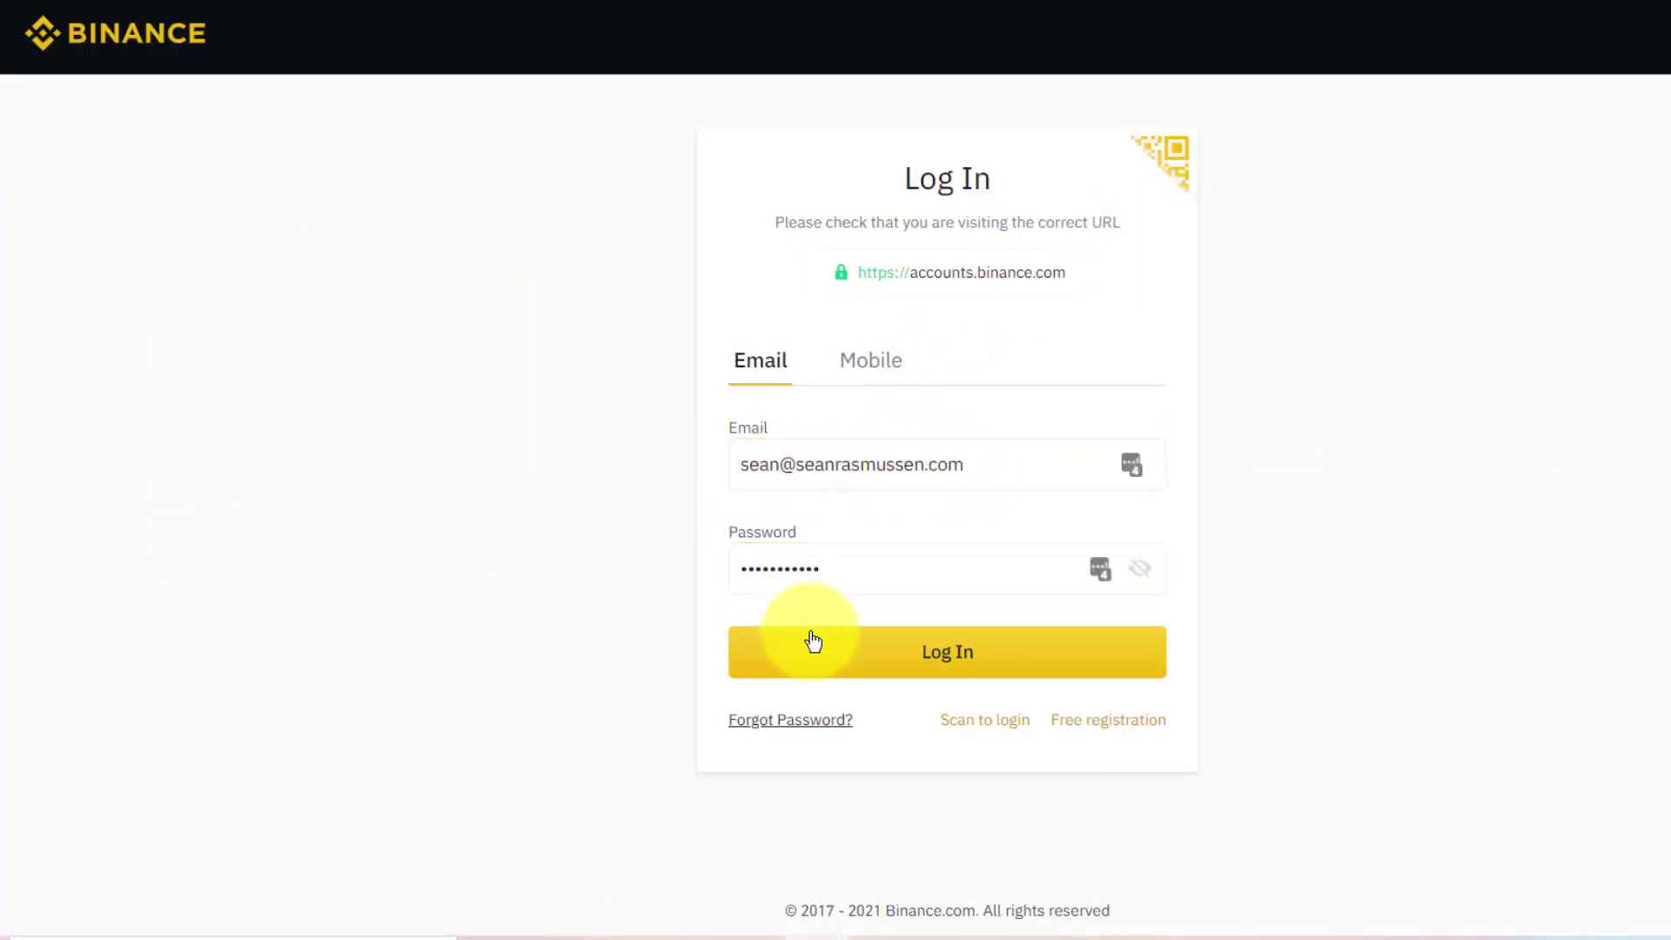
pyautogui.click(953, 661)
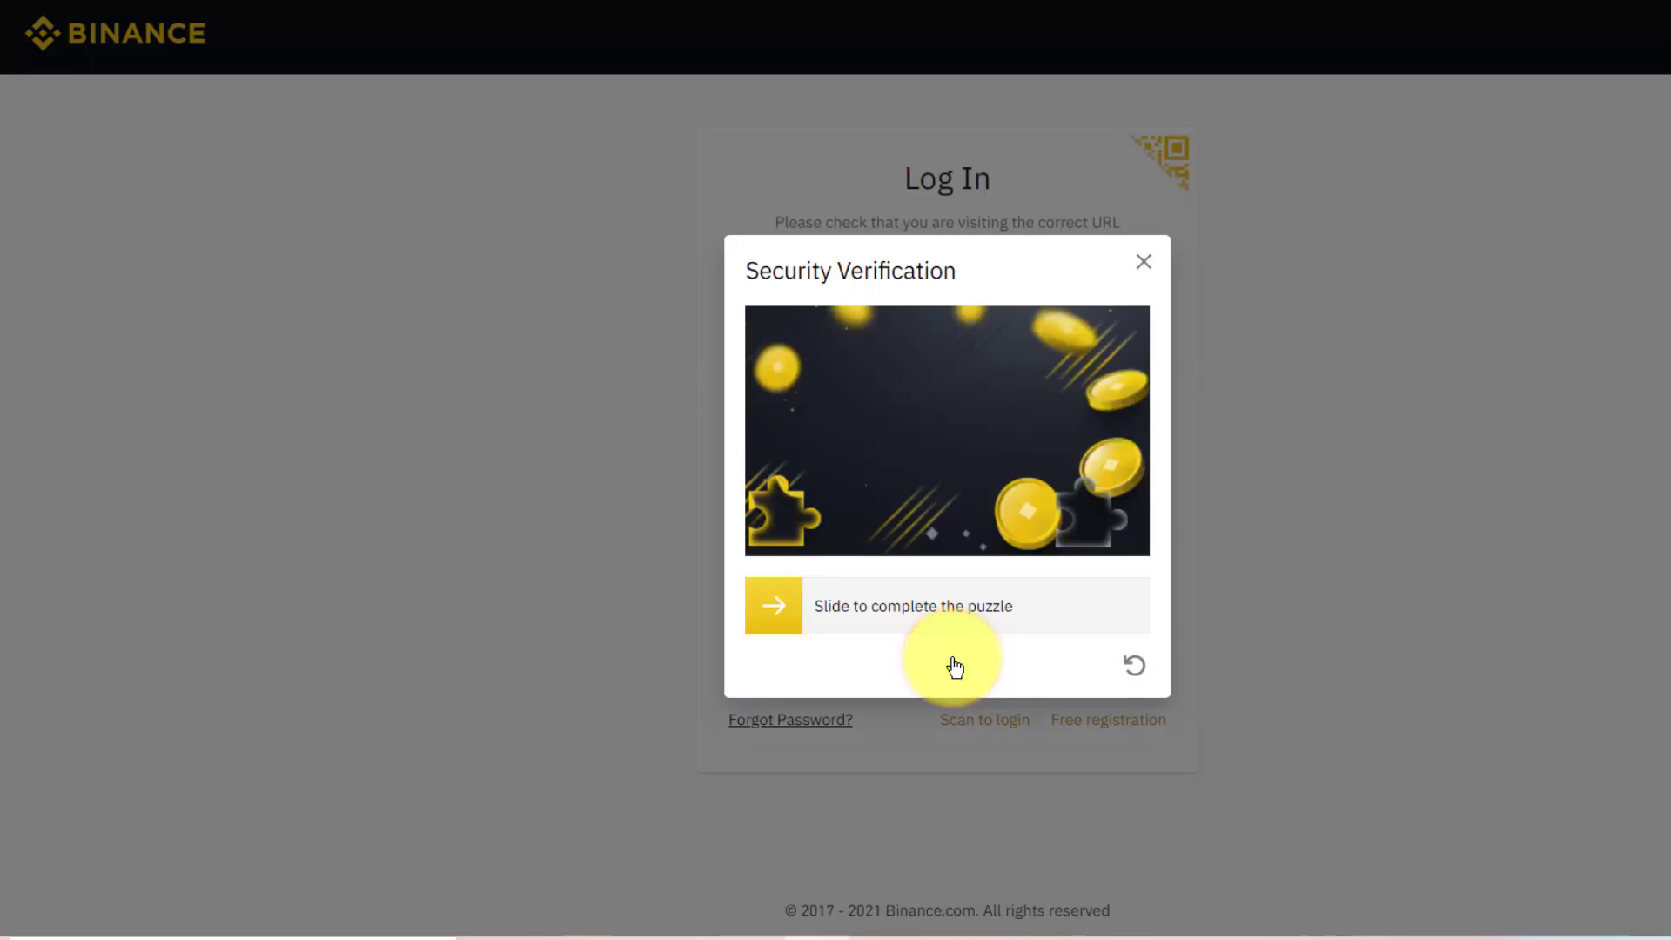
pyautogui.moveTo(770, 606); pyautogui.dragTo(1092, 616)
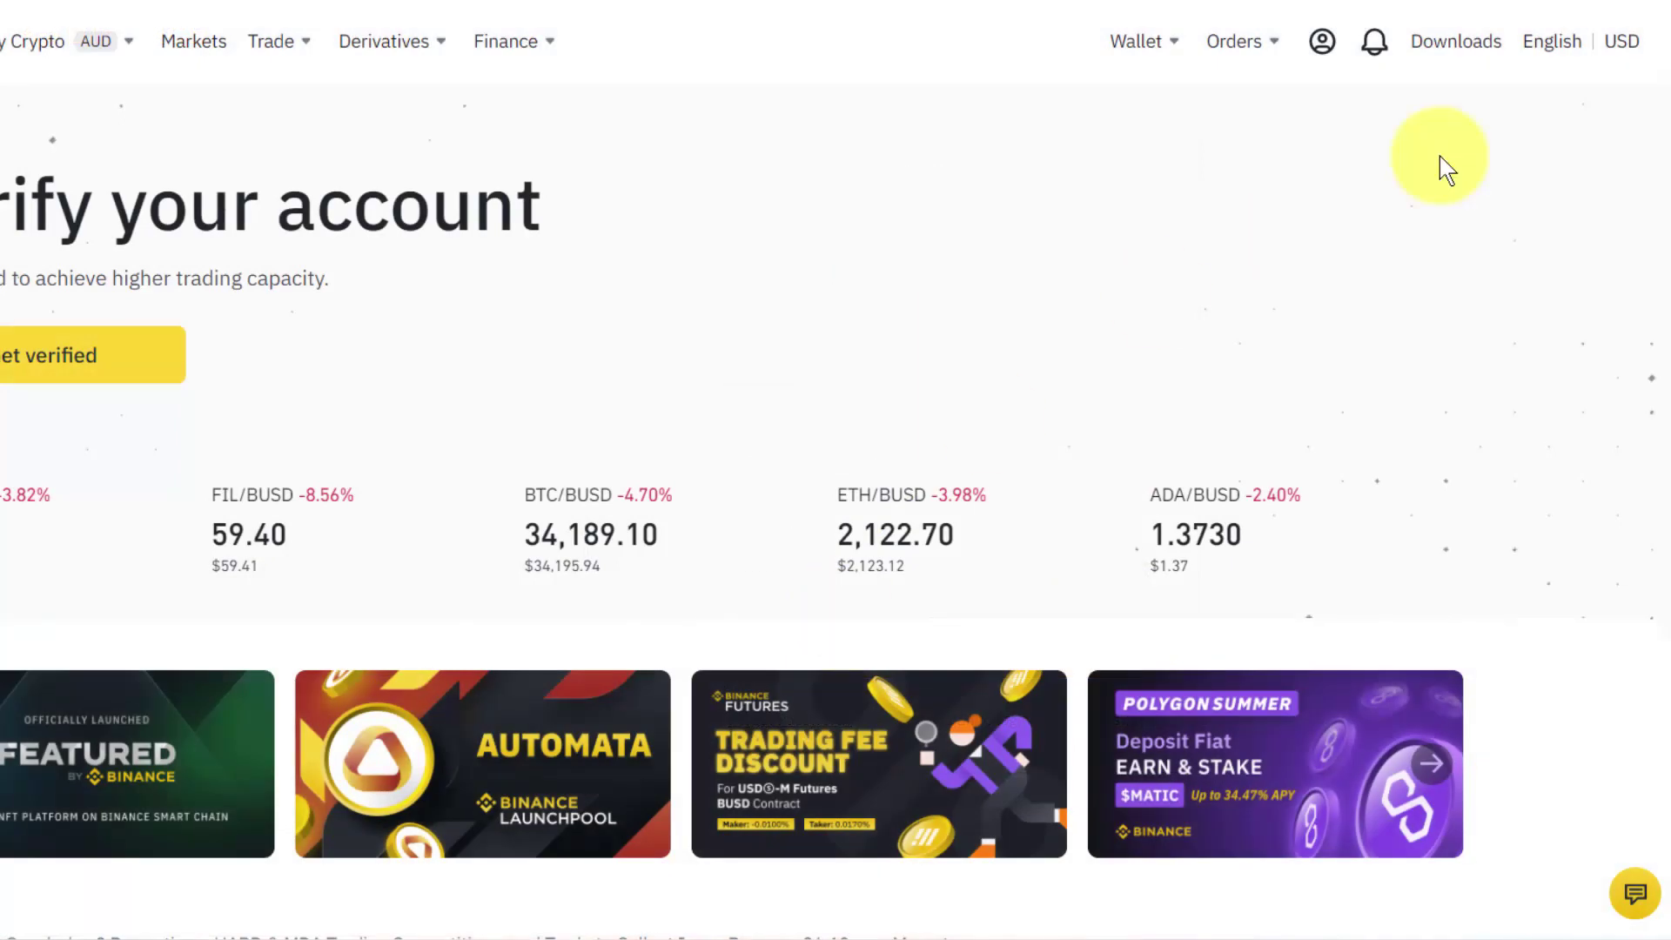
# Choose Security from the account menu to view the 0/4 security checklist.
pyautogui.moveTo(1323, 45)
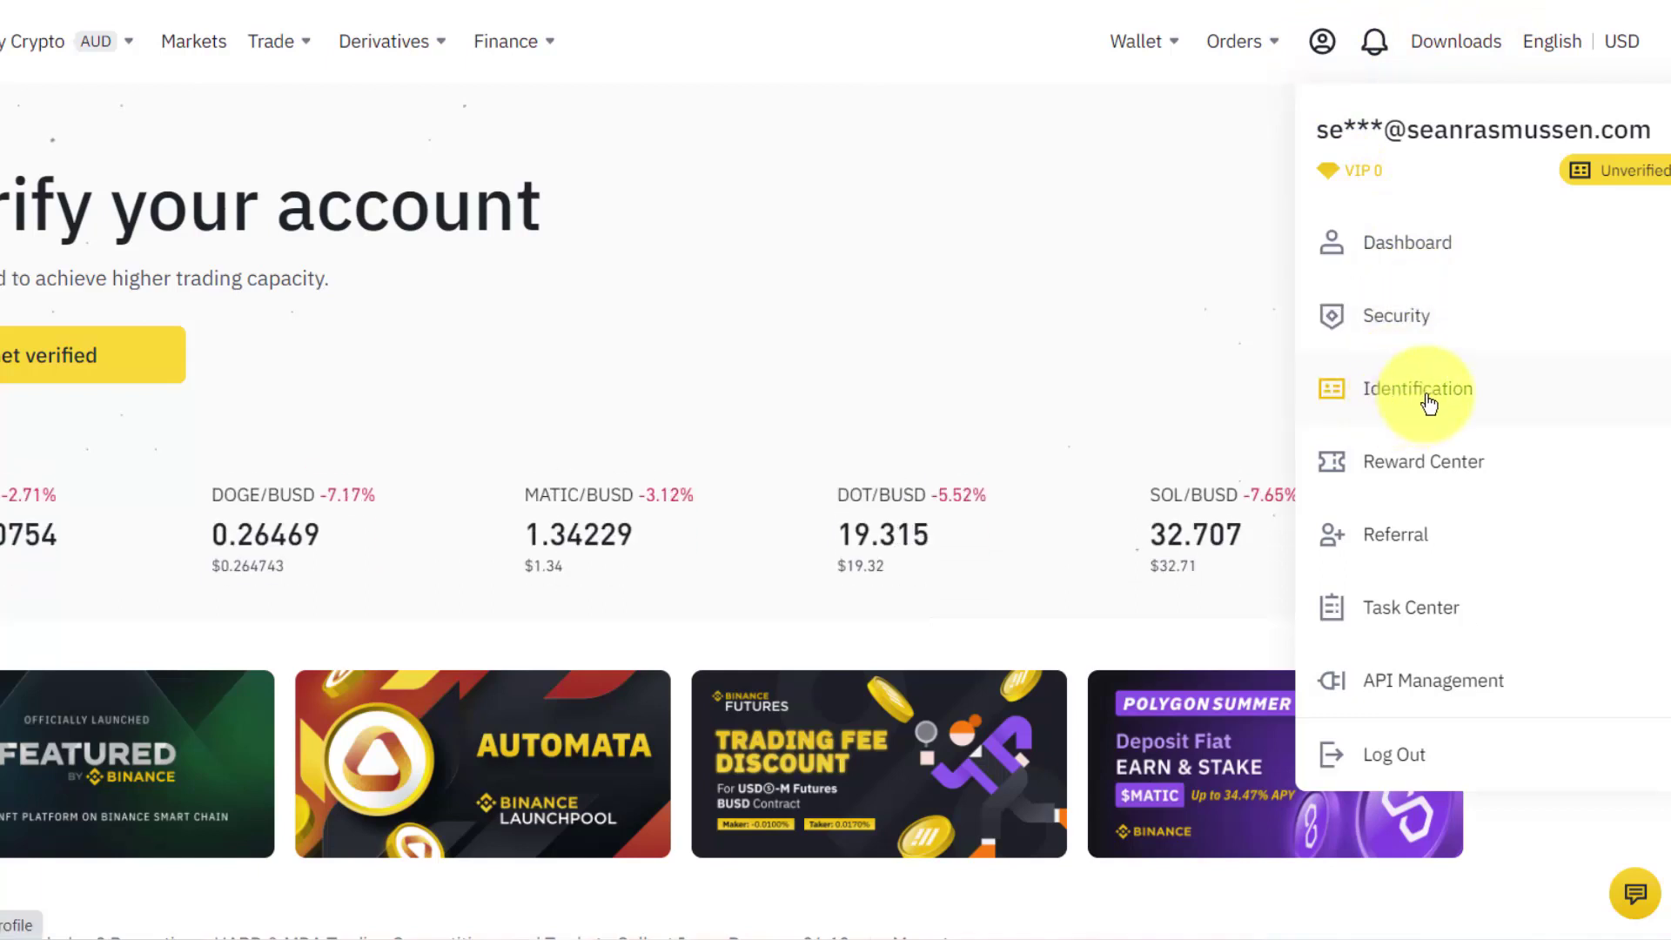
pyautogui.click(1403, 322)
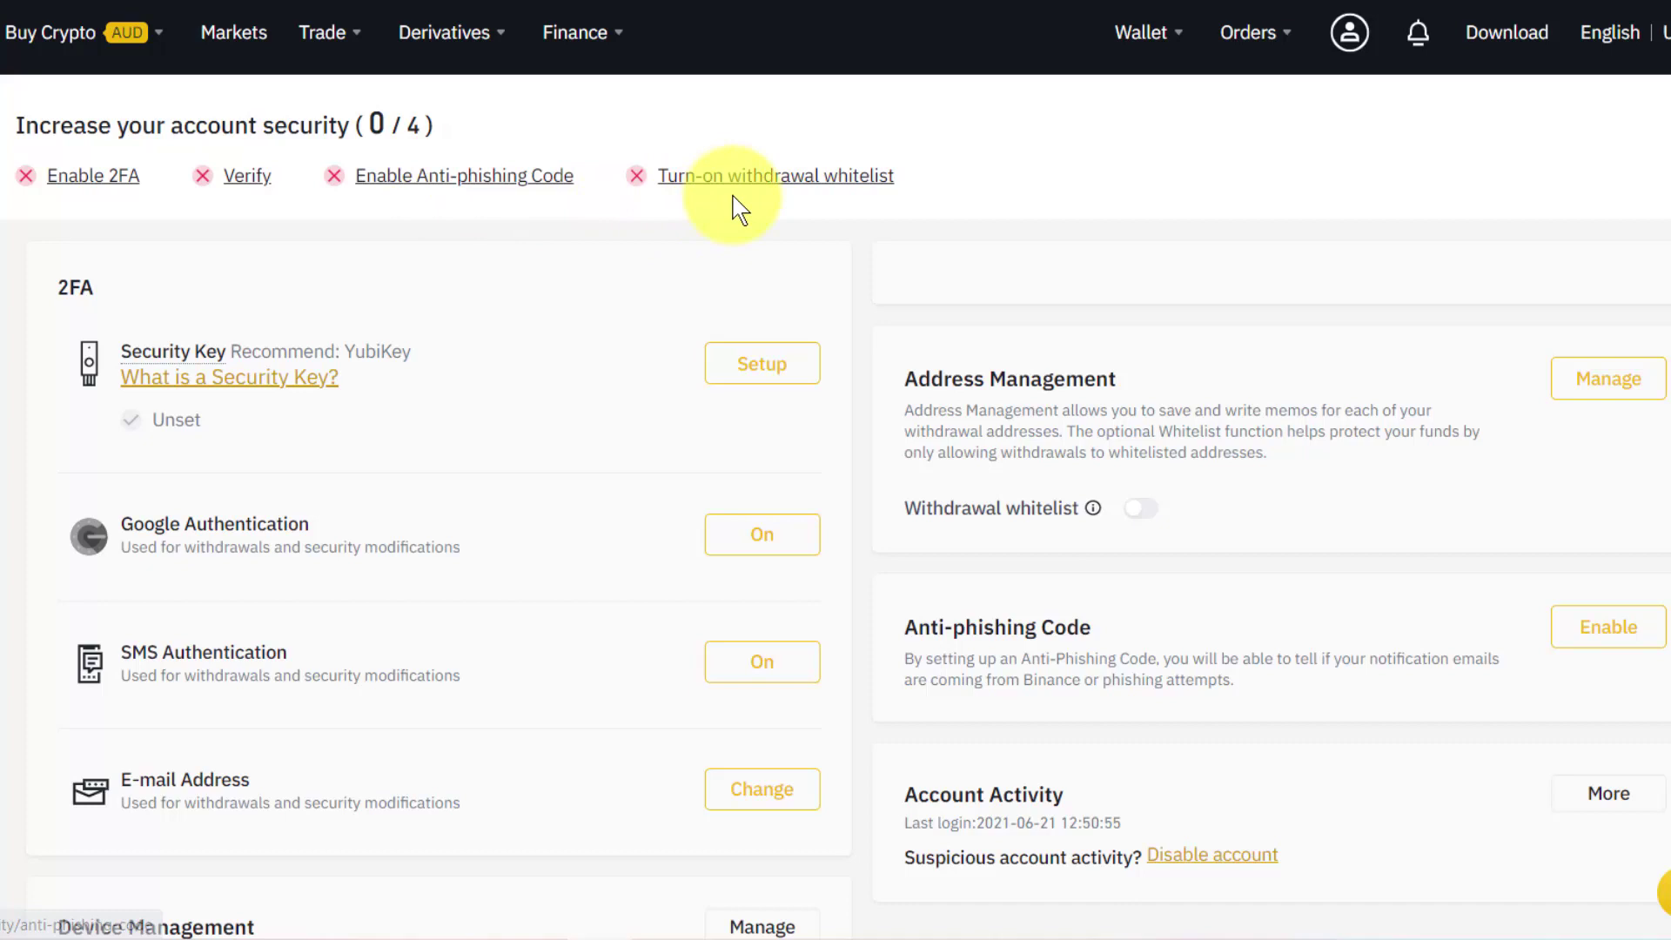
# Start identity verification with Australia as residential country and review the tier limits.
pyautogui.click(248, 183)
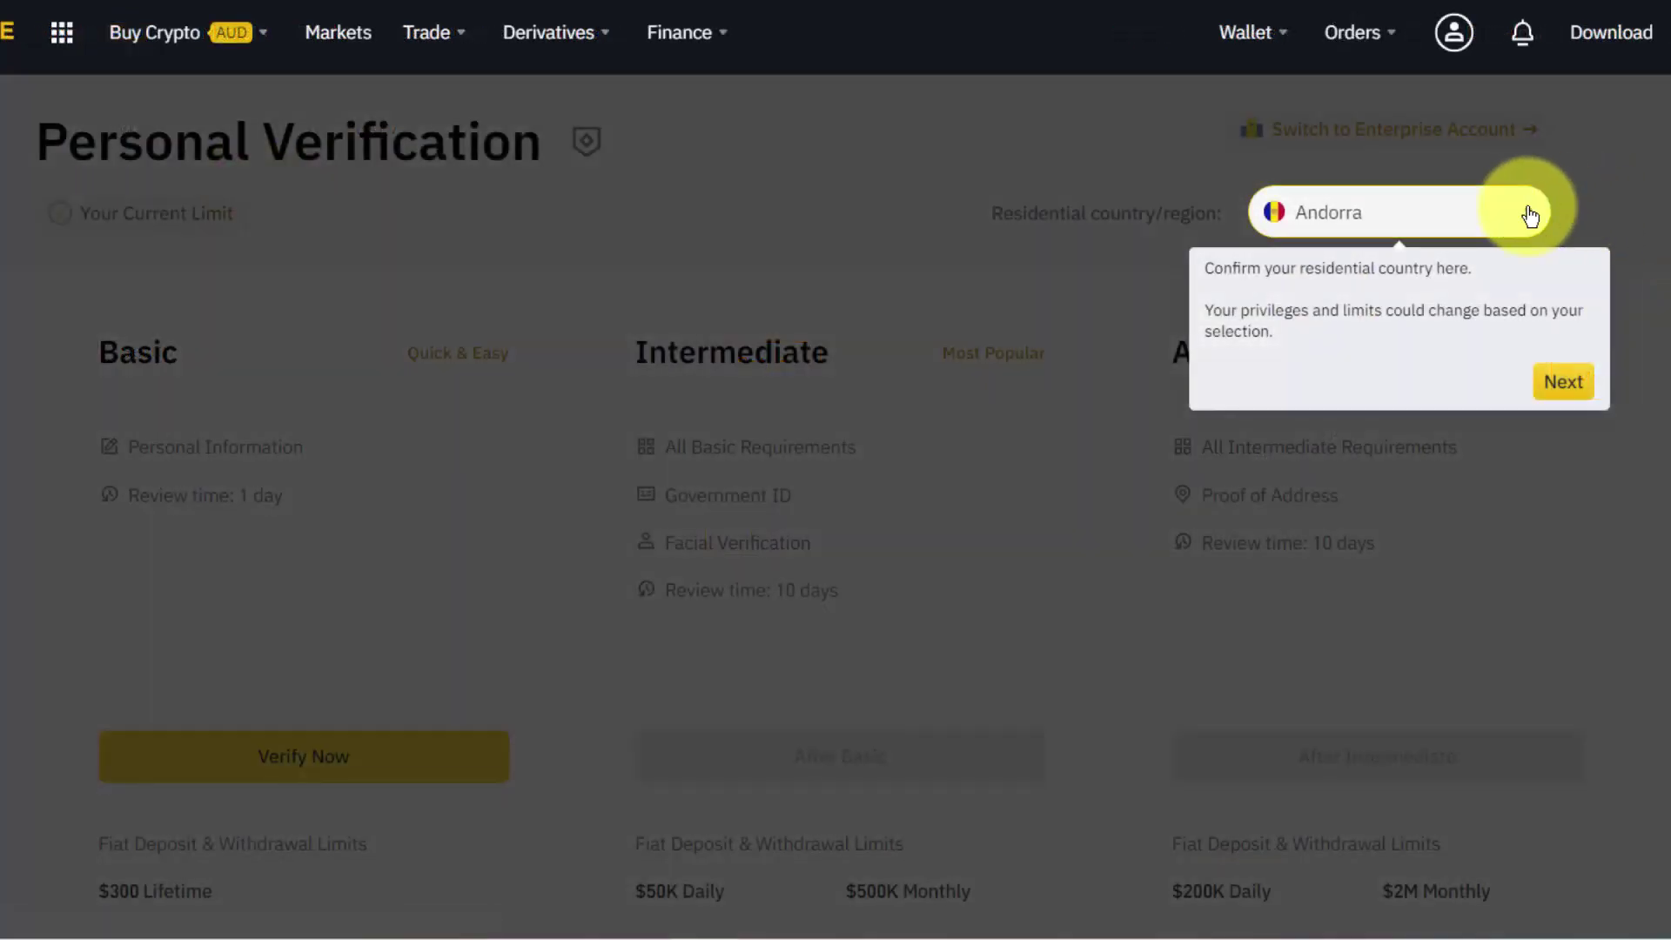
pyautogui.click(1512, 211)
pyautogui.write('austra')
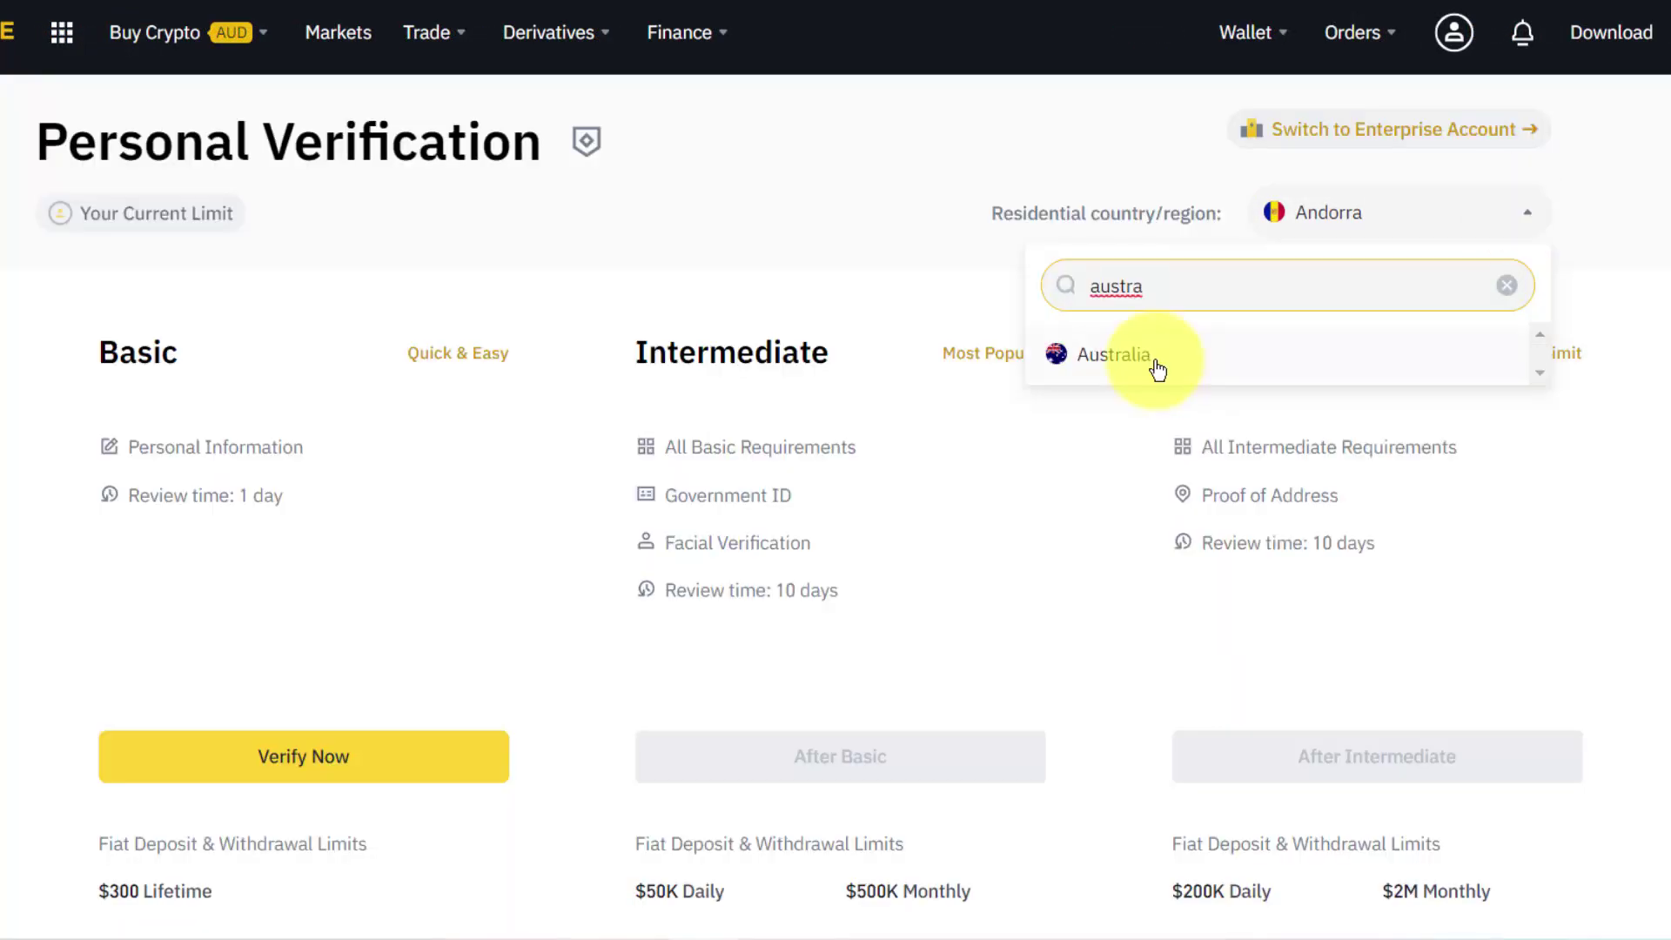
pyautogui.click(1156, 366)
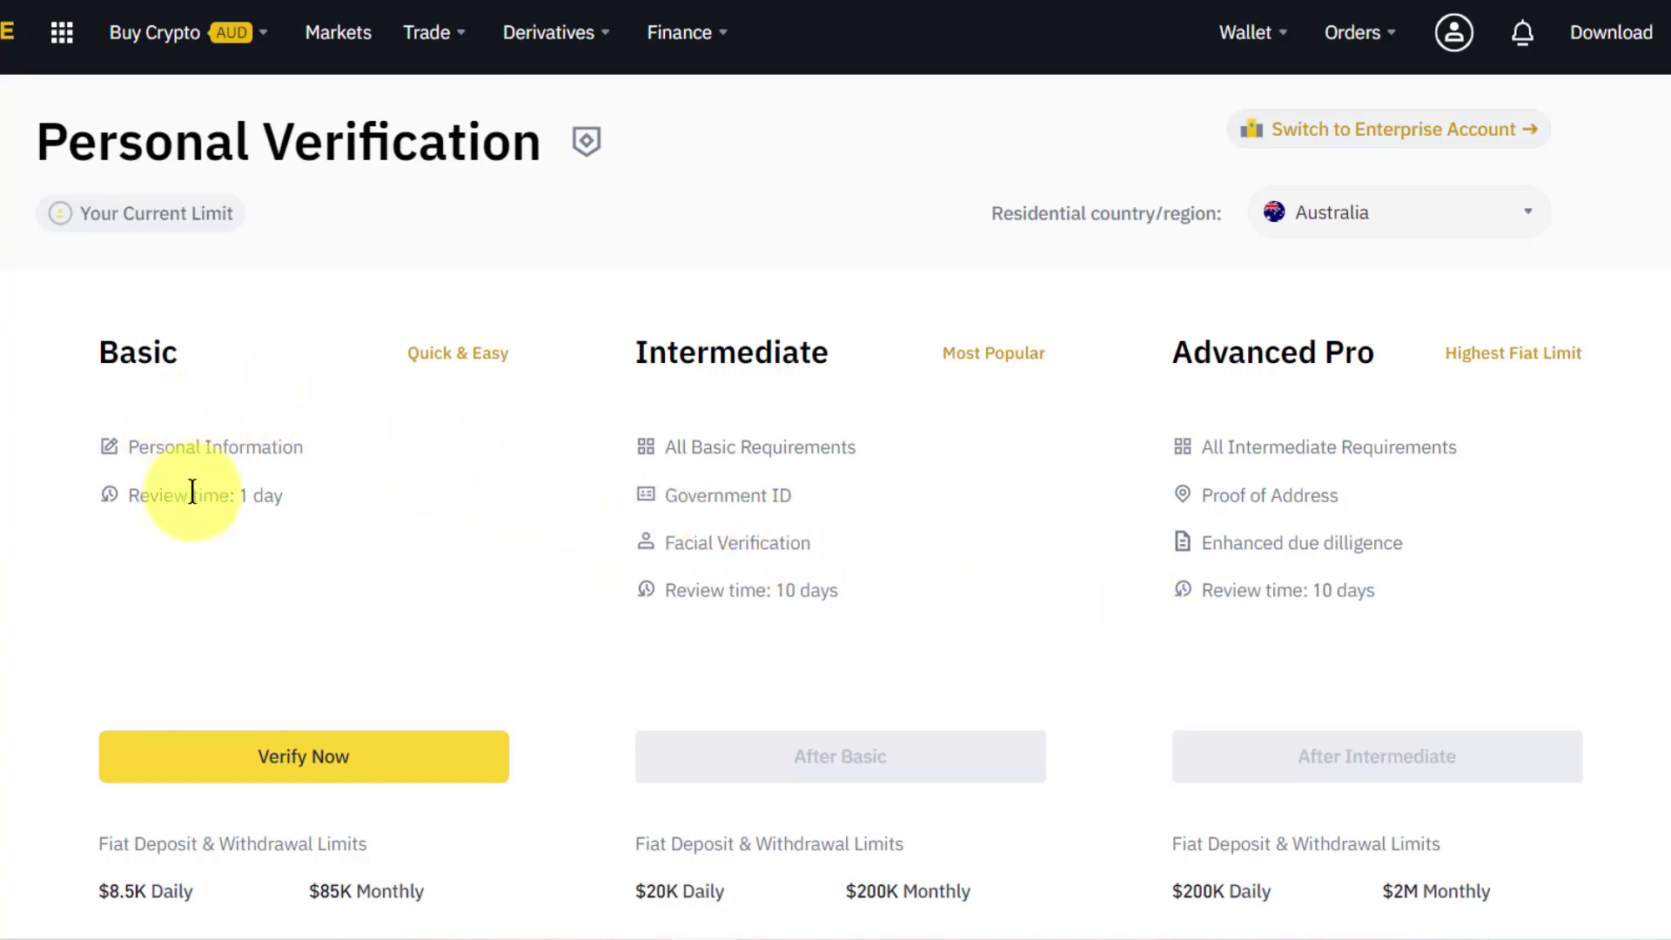
pyautogui.scroll(-2, 201, 505)
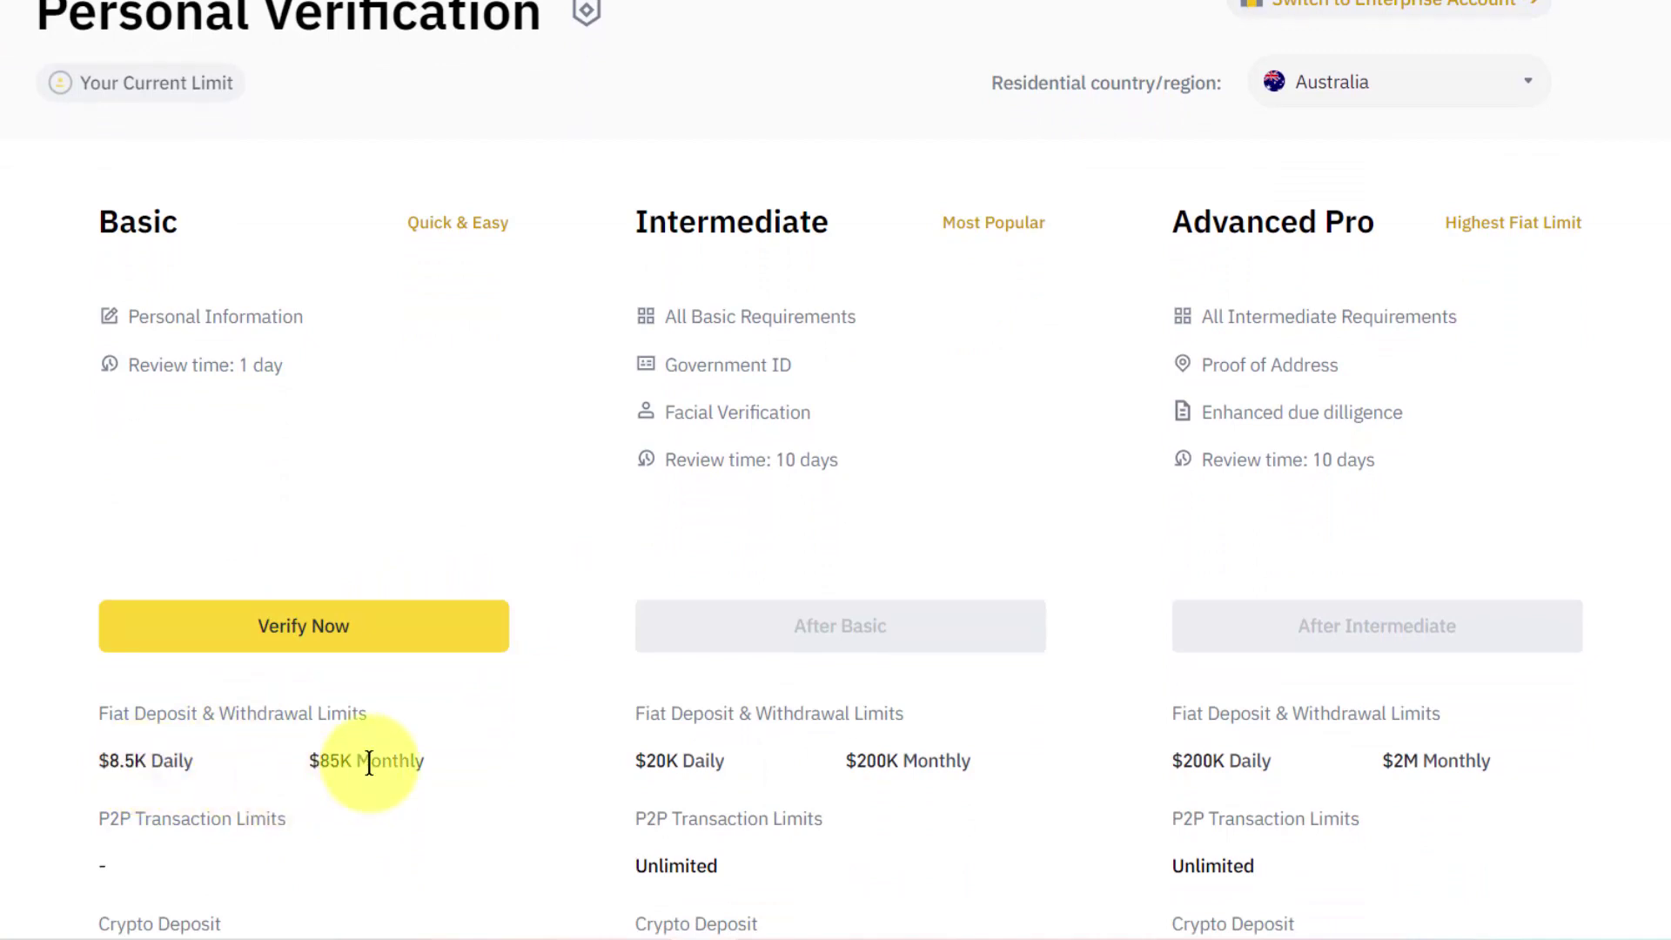
pyautogui.scroll(-1, 369, 763)
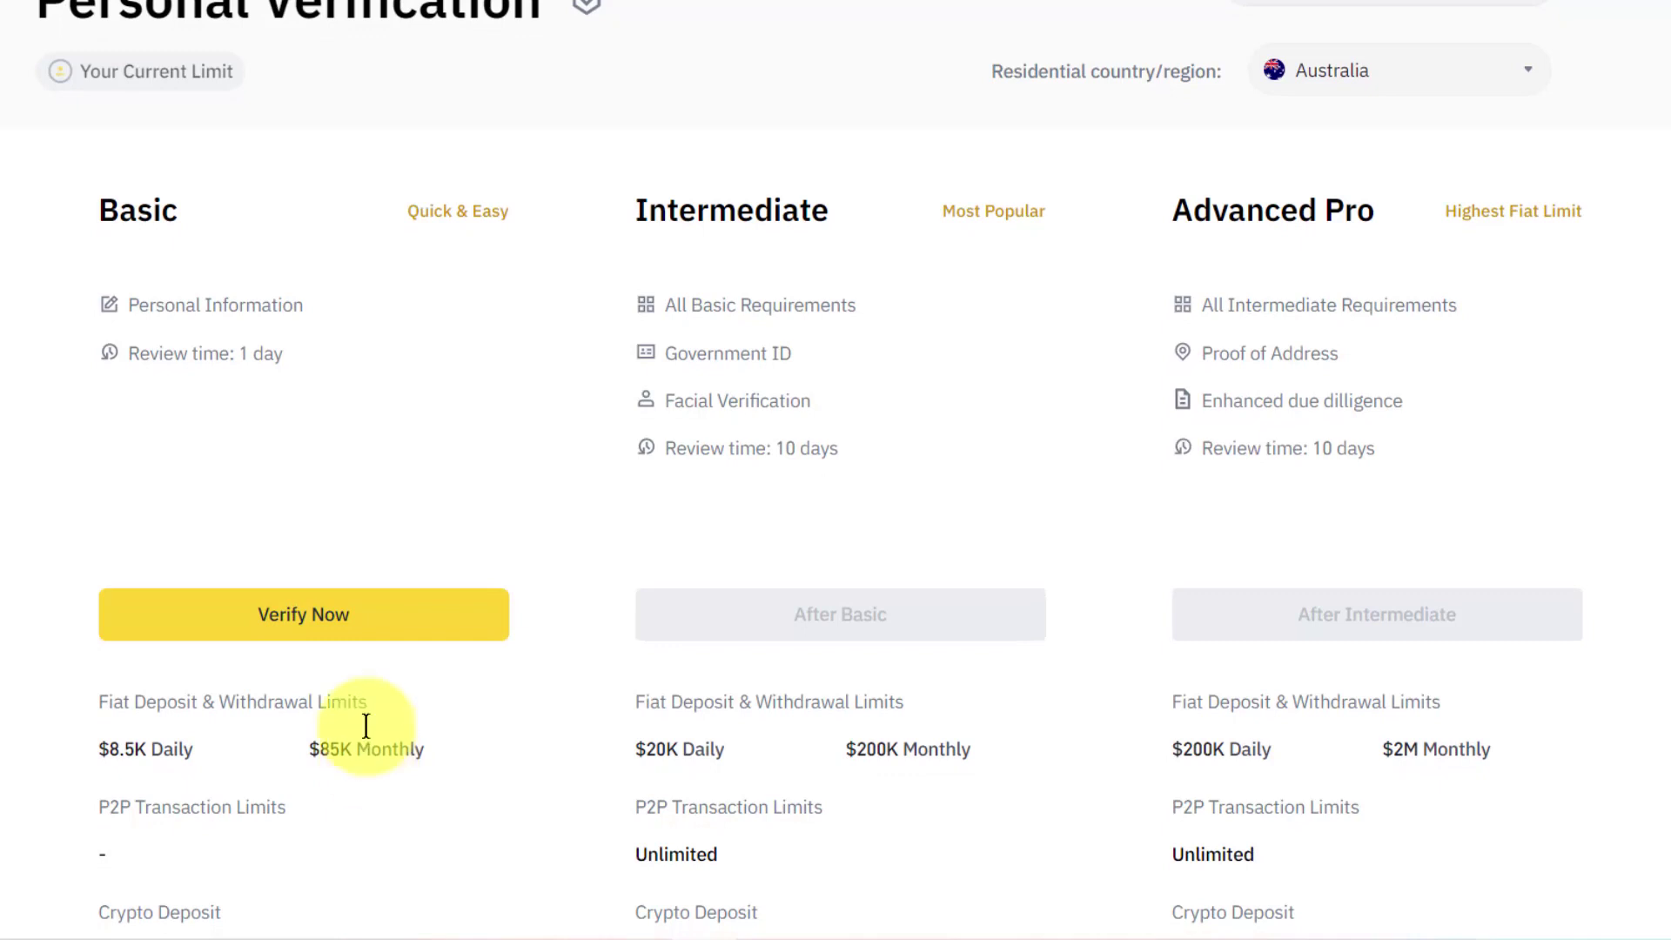
# Begin Basic Verification with Australian Driver License and start on the document identification number.
pyautogui.click(306, 622)
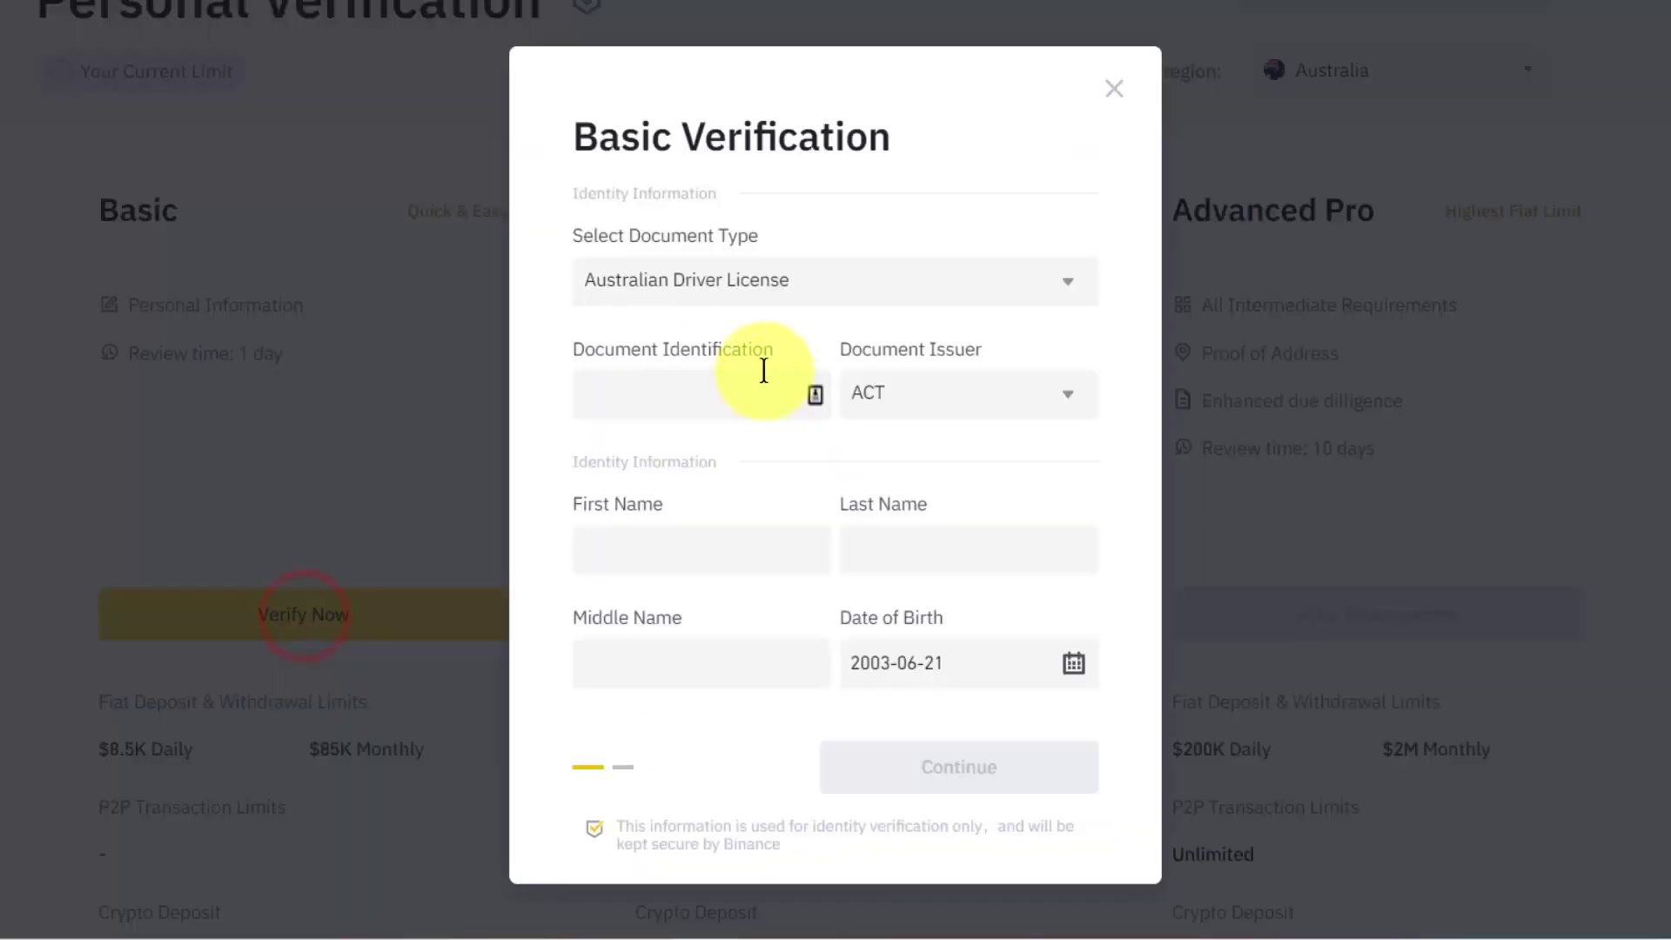
pyautogui.click(1077, 280)
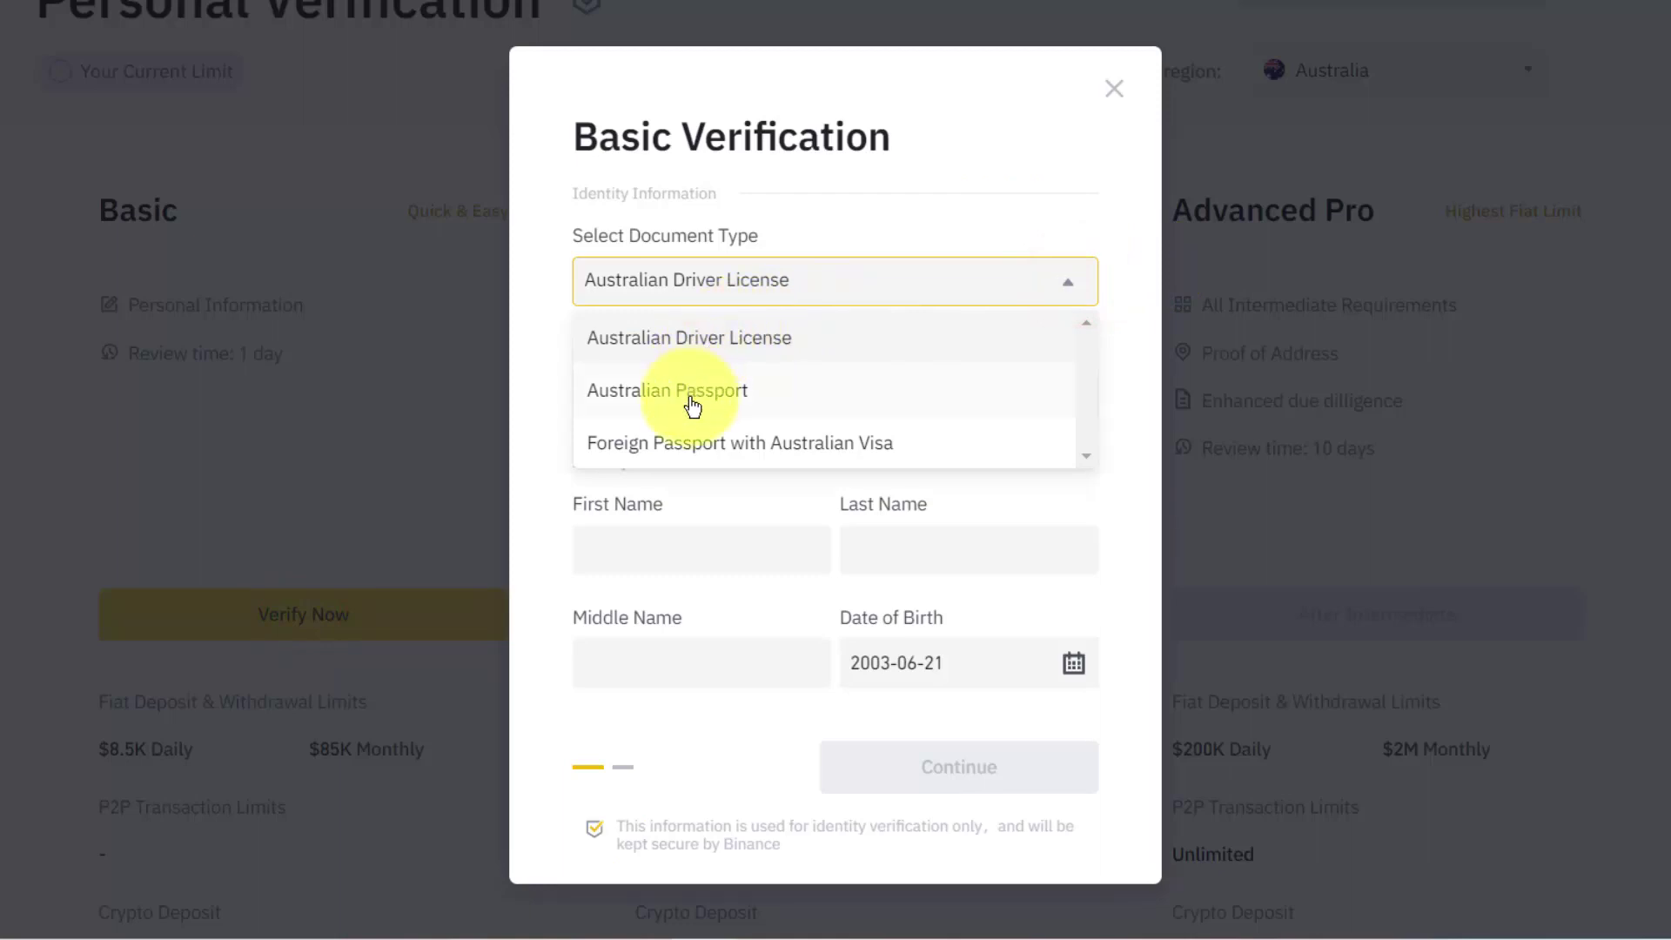
pyautogui.click(522, 425)
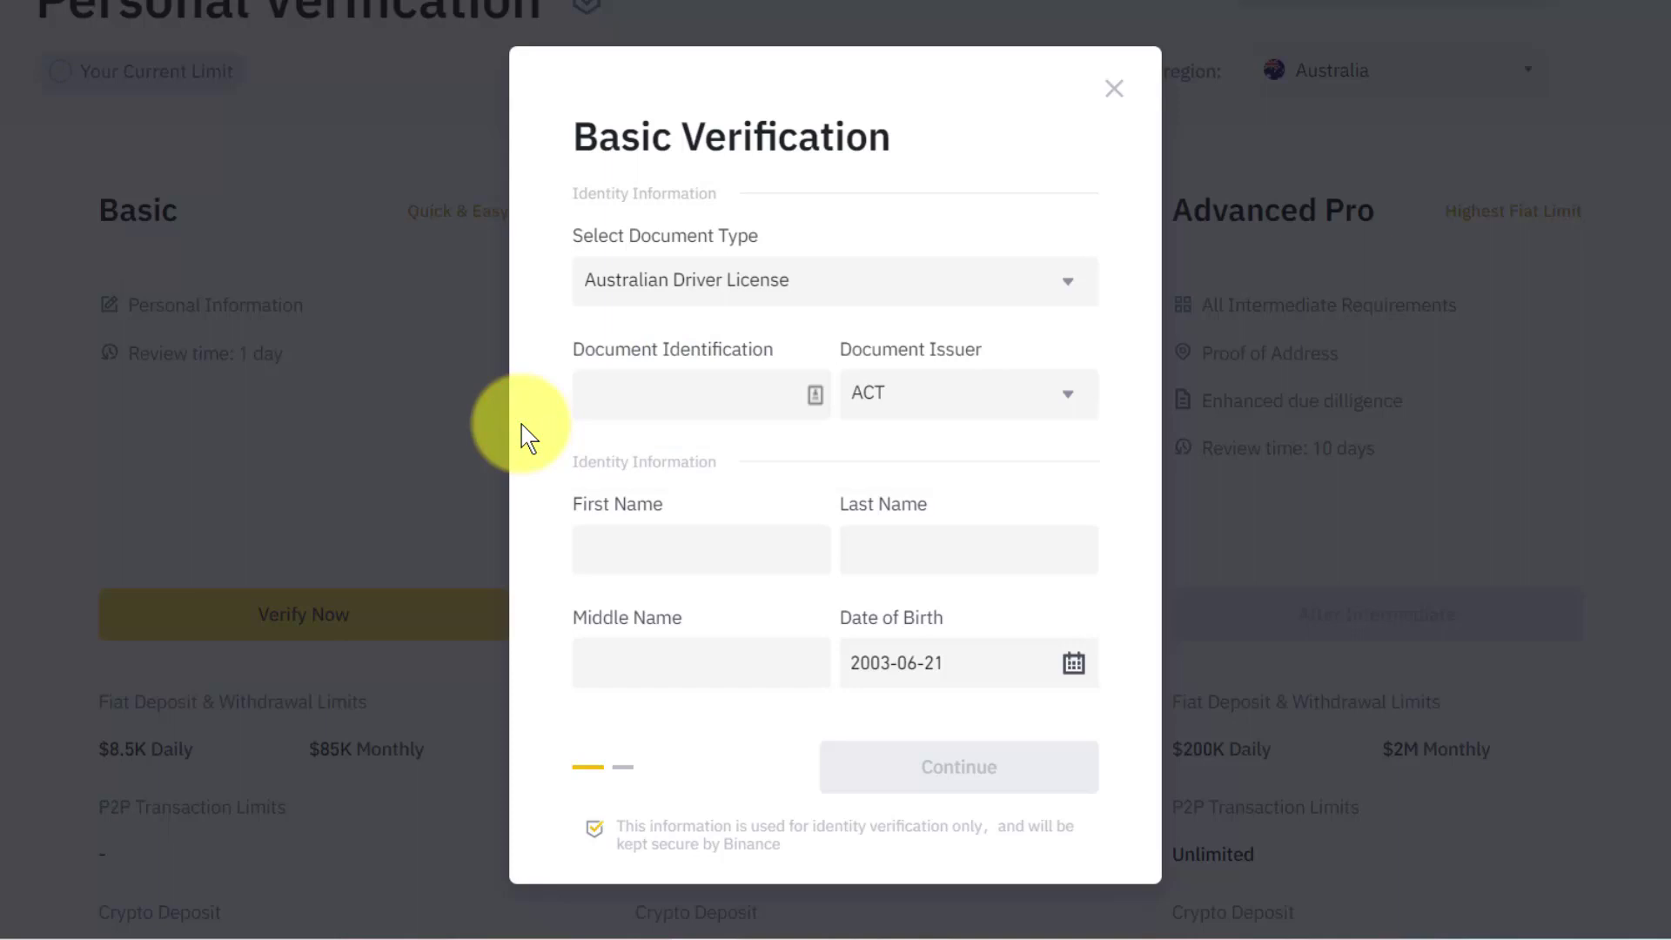
pyautogui.click(601, 387)
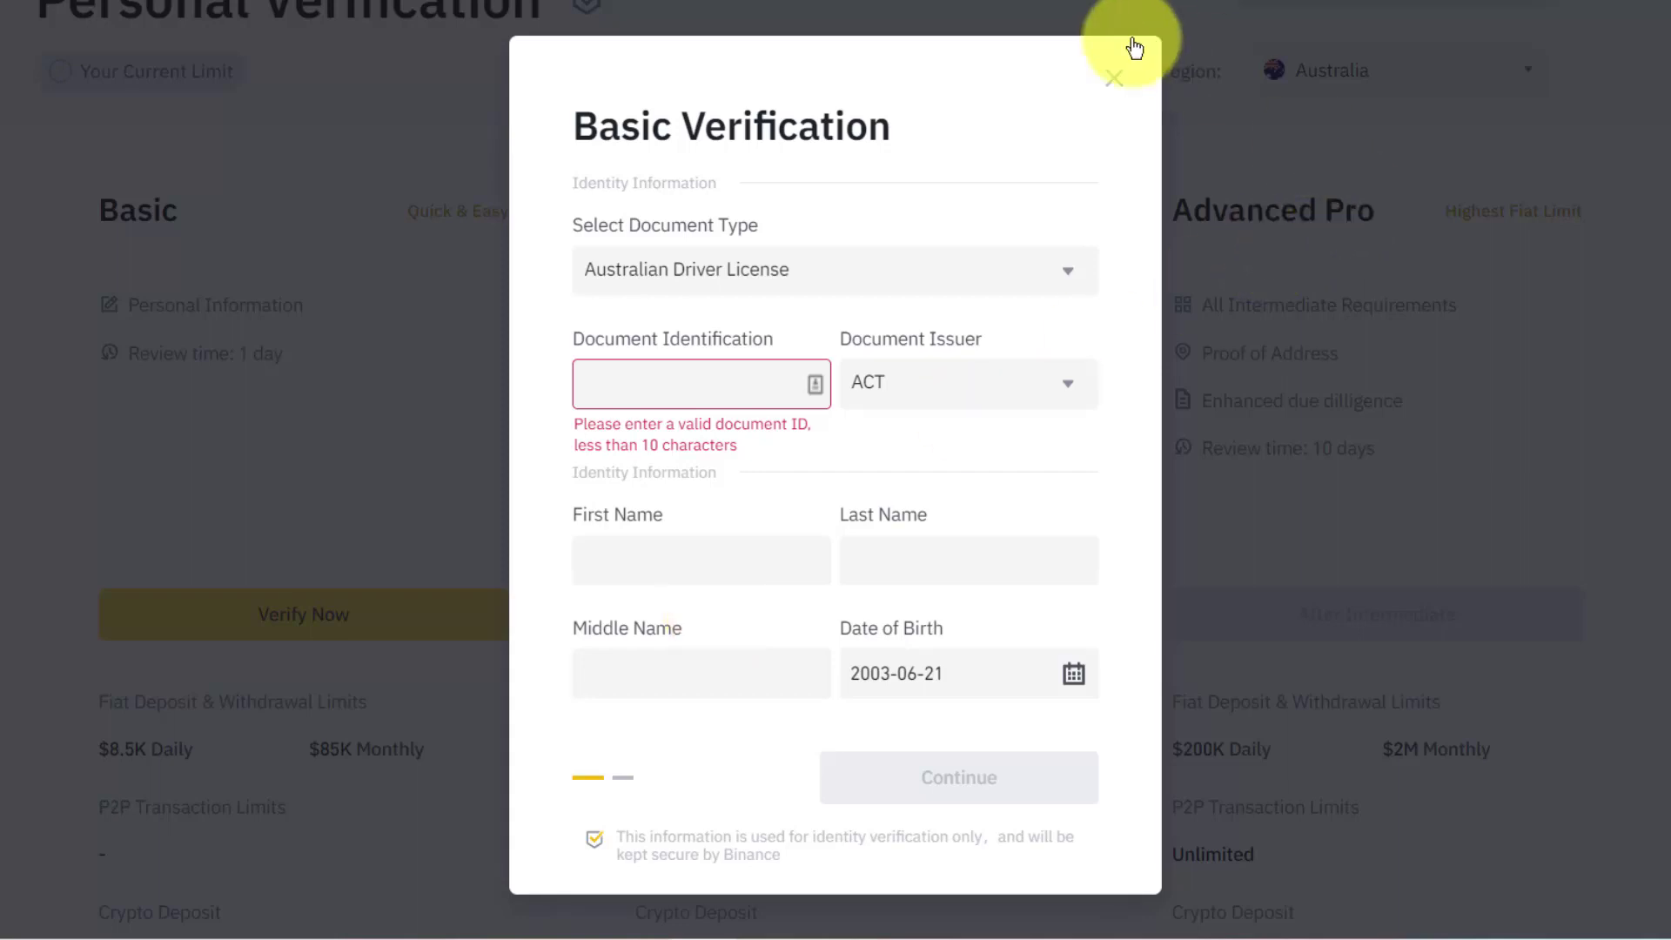
# Close Basic Verification, scroll through the Australian tiers, and bring up the account menu.
pyautogui.click(1115, 82)
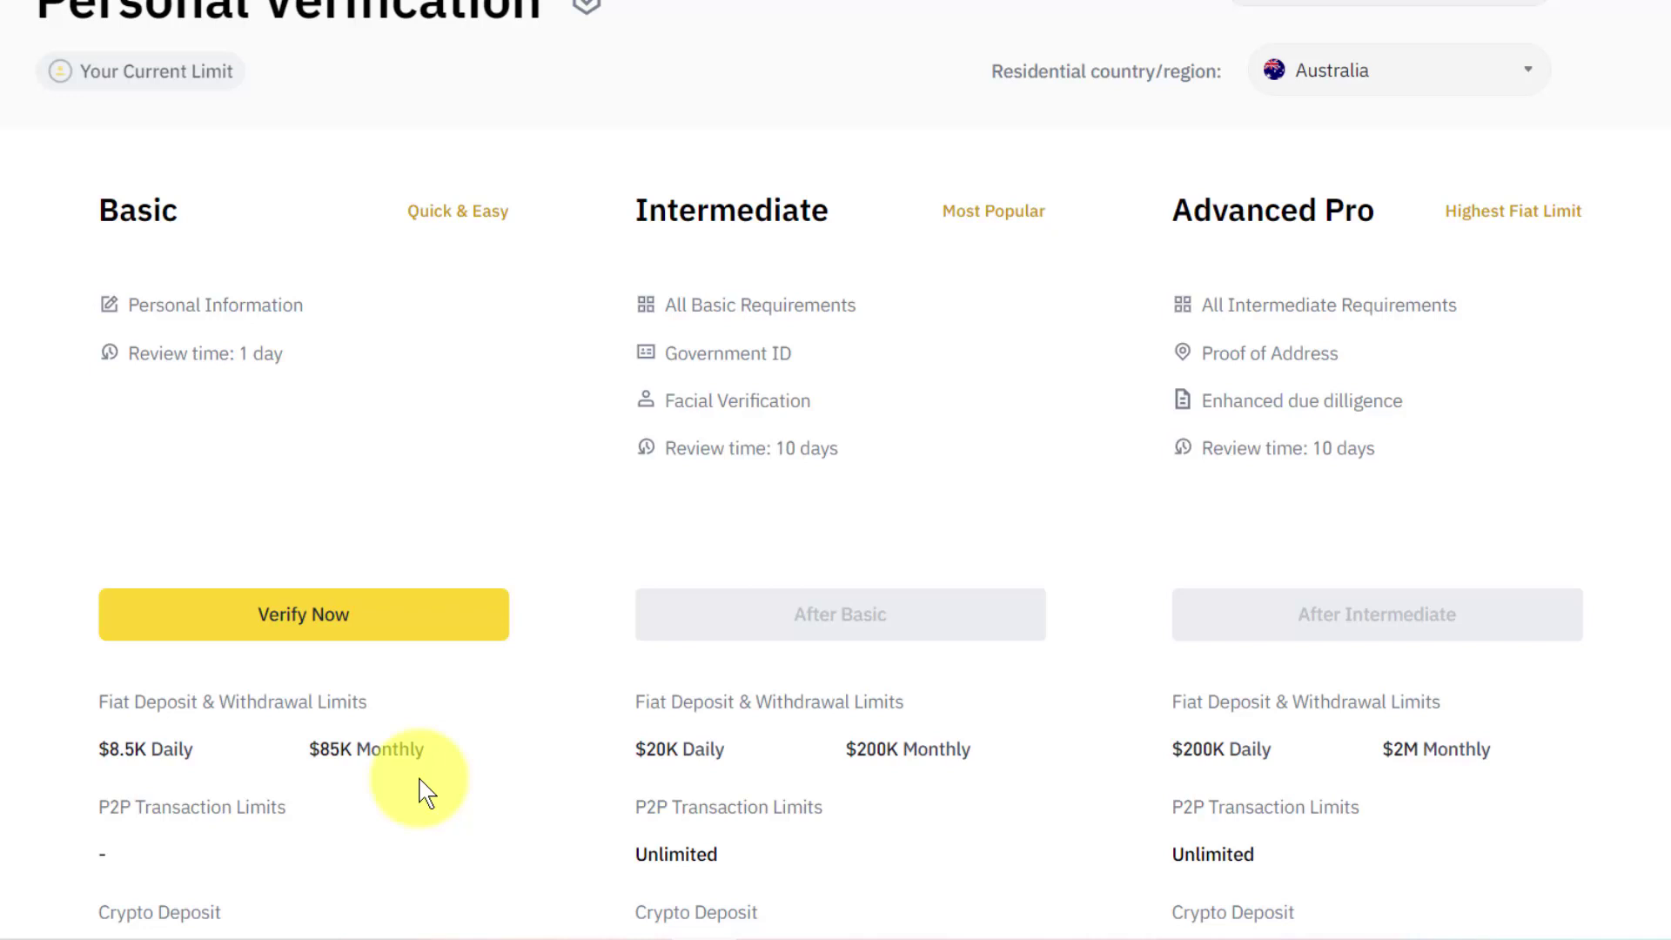
pyautogui.scroll(-1, 426, 792)
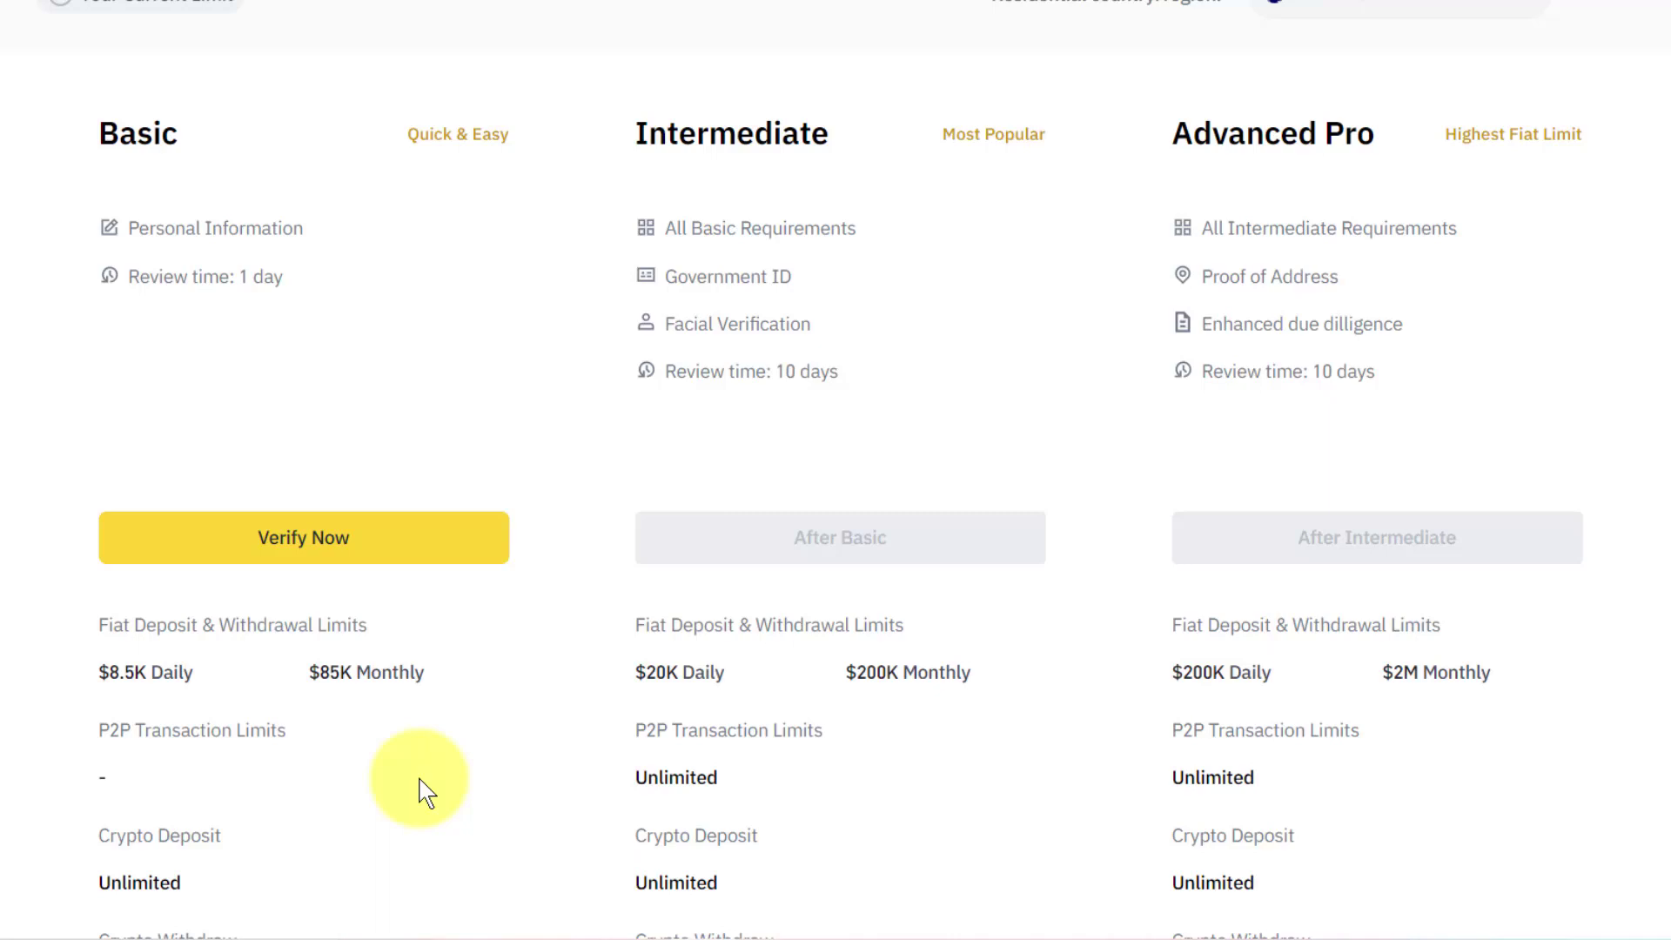
pyautogui.scroll(2, 426, 792)
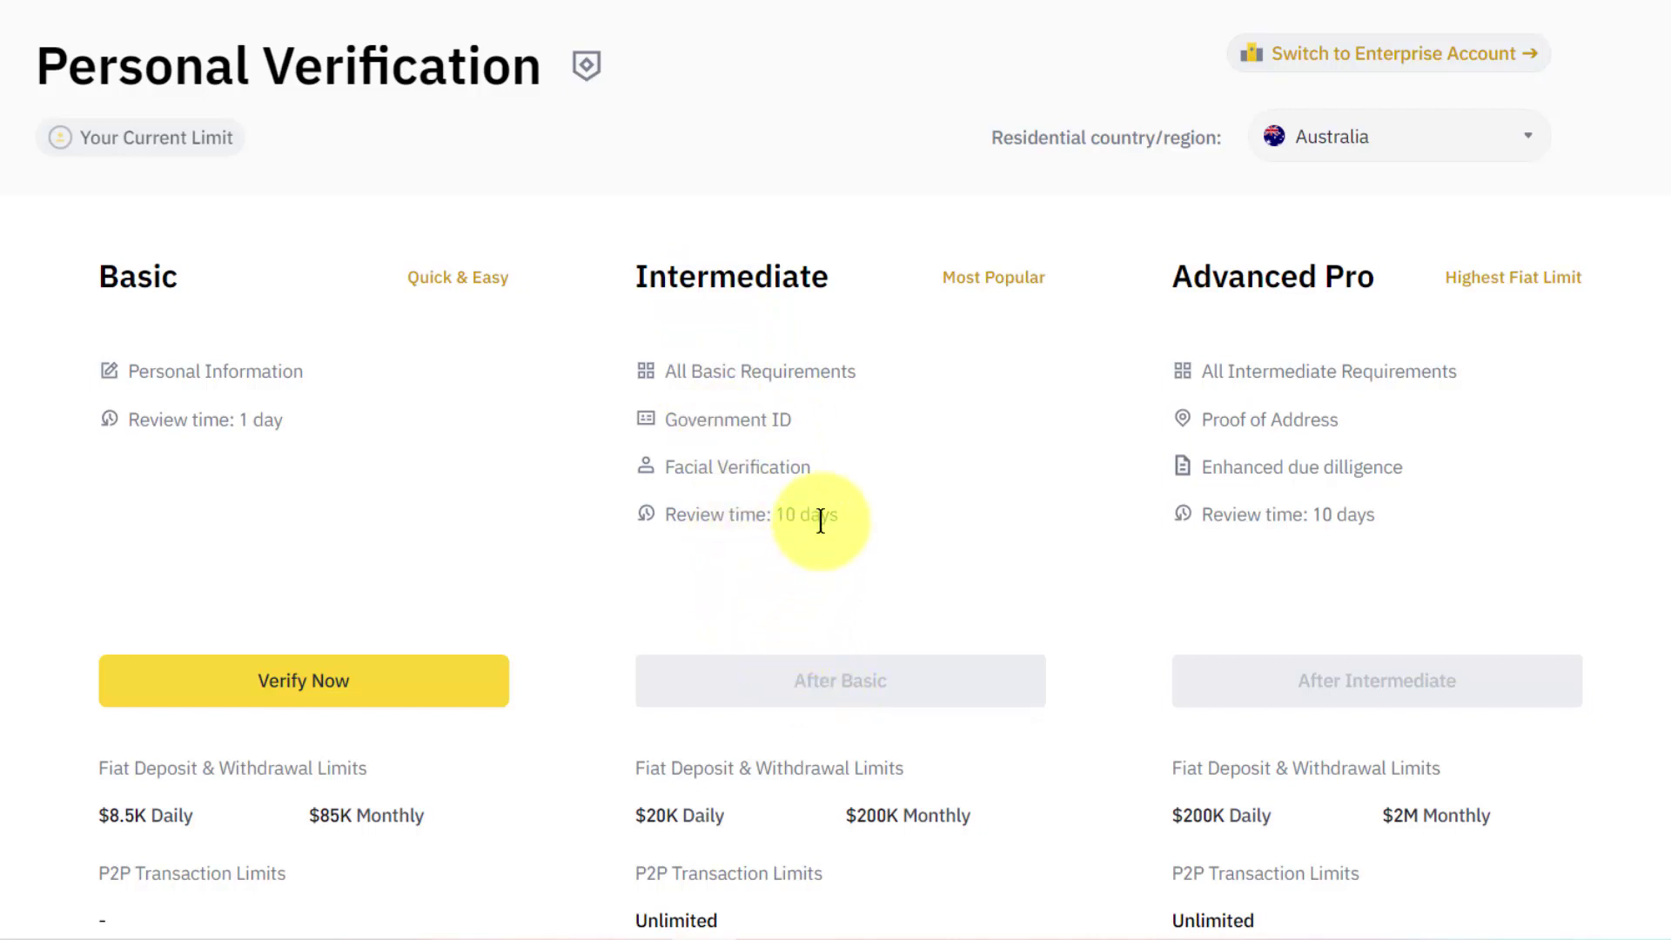
pyautogui.scroll(1, 820, 520)
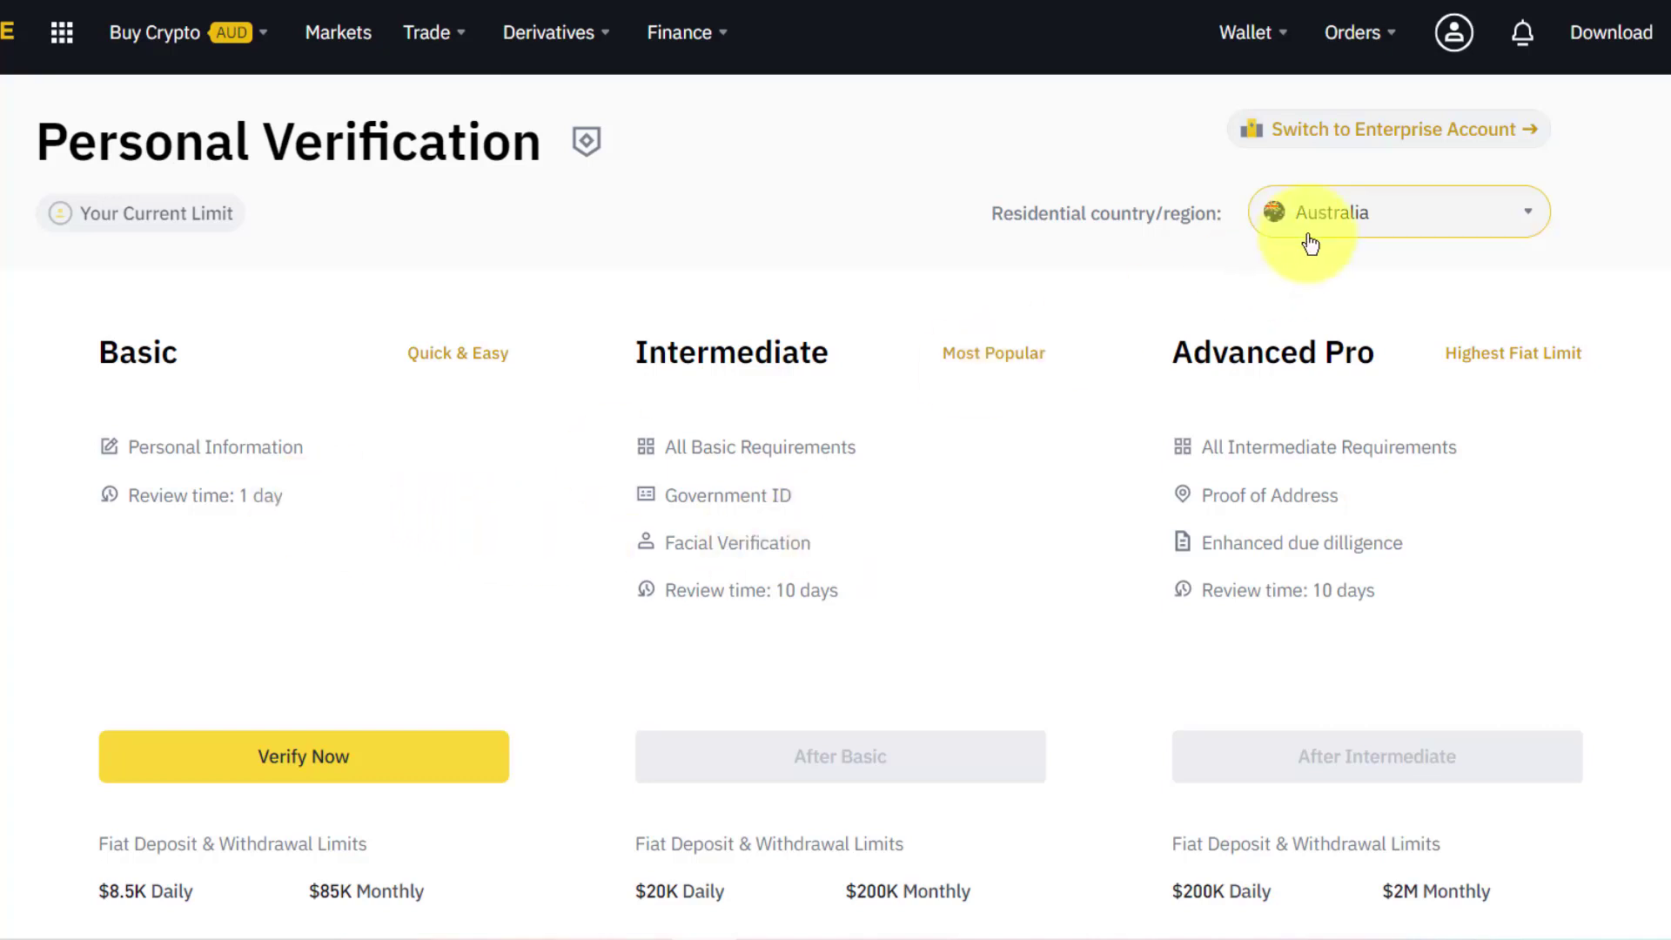
pyautogui.moveTo(1456, 50)
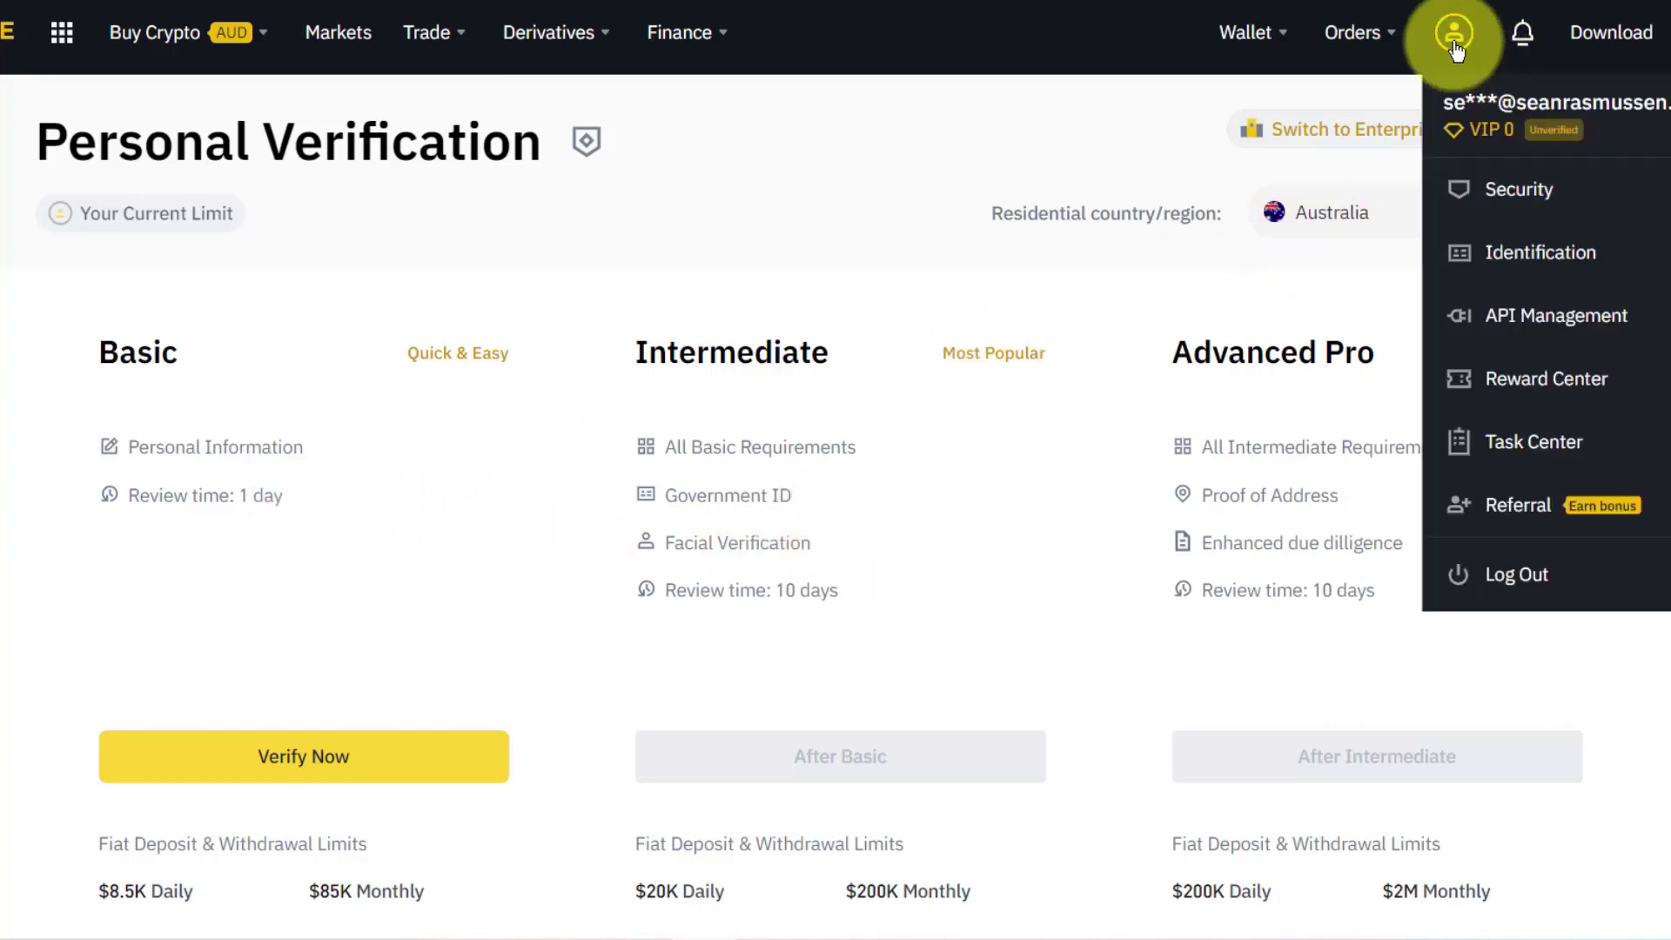
# Go to the Security page from the account dropdown.
pyautogui.click(1517, 201)
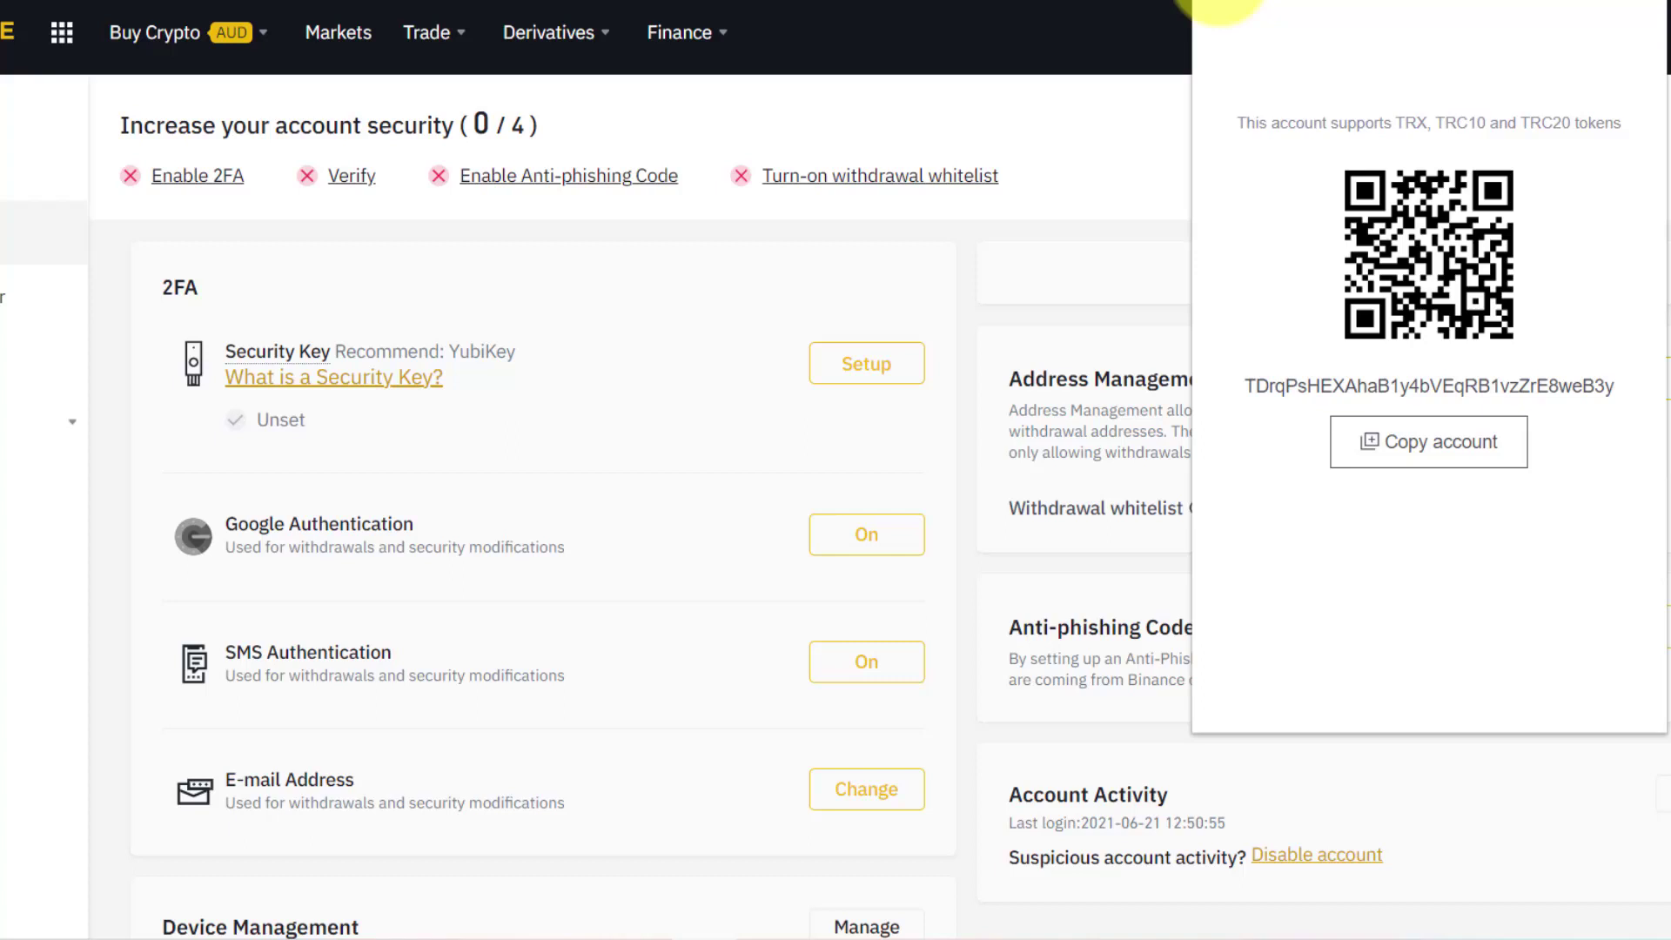
# Copy the TronLink wallet's TRON receiving address from its Receive view.
pyautogui.click(1217, 5)
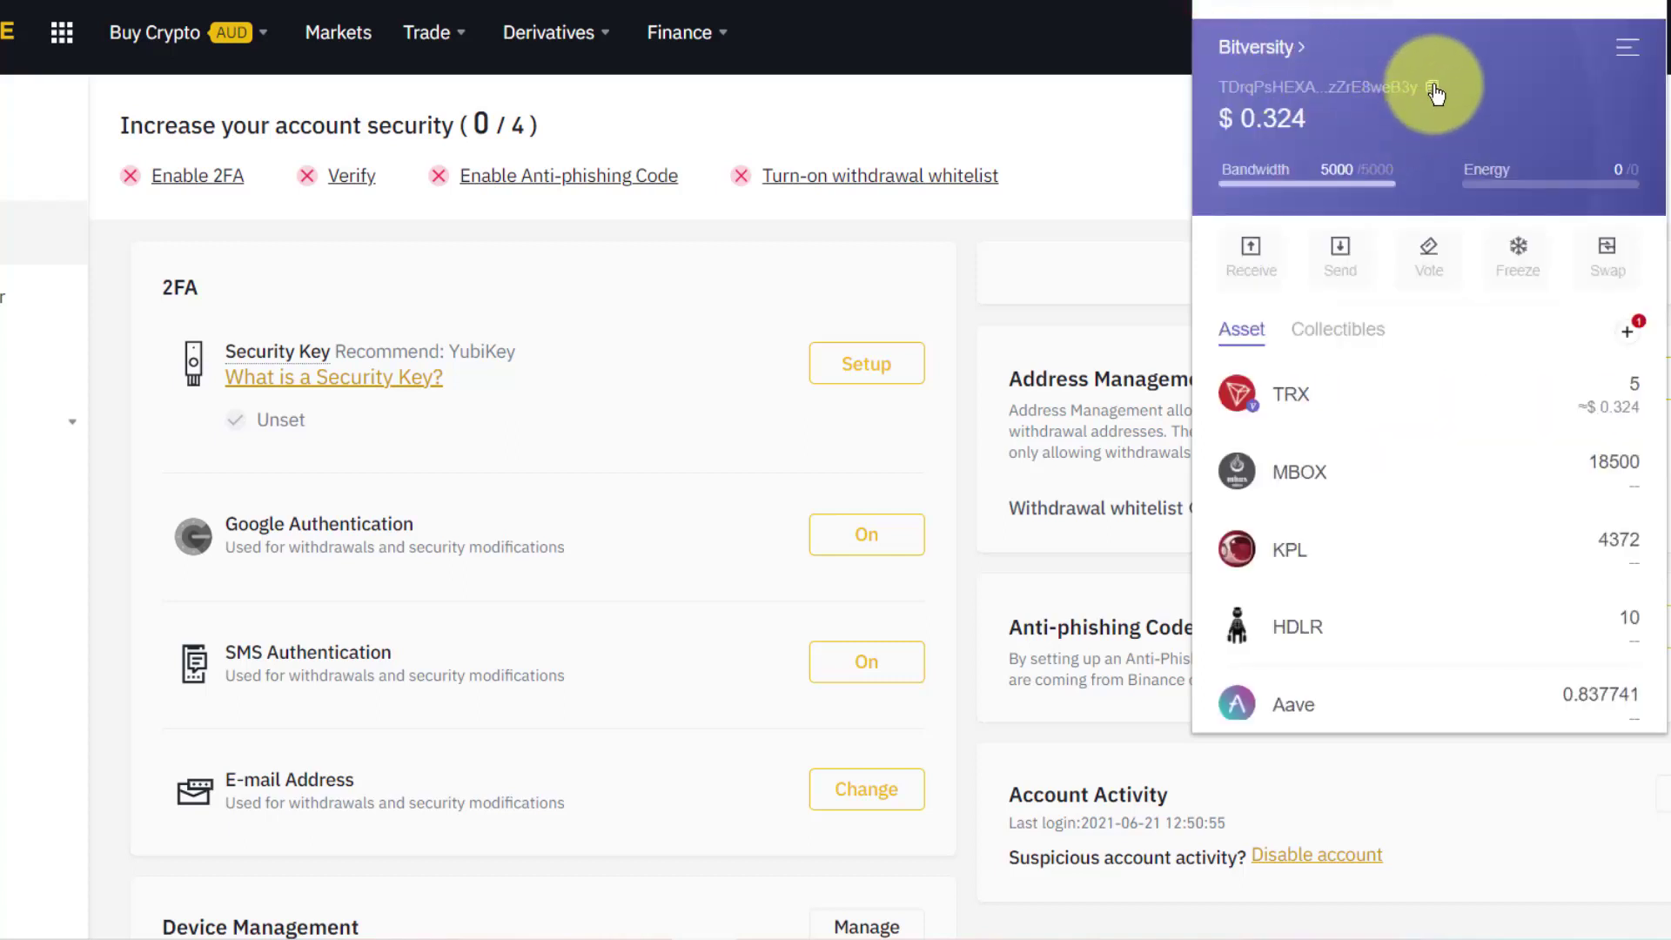
pyautogui.click(1248, 256)
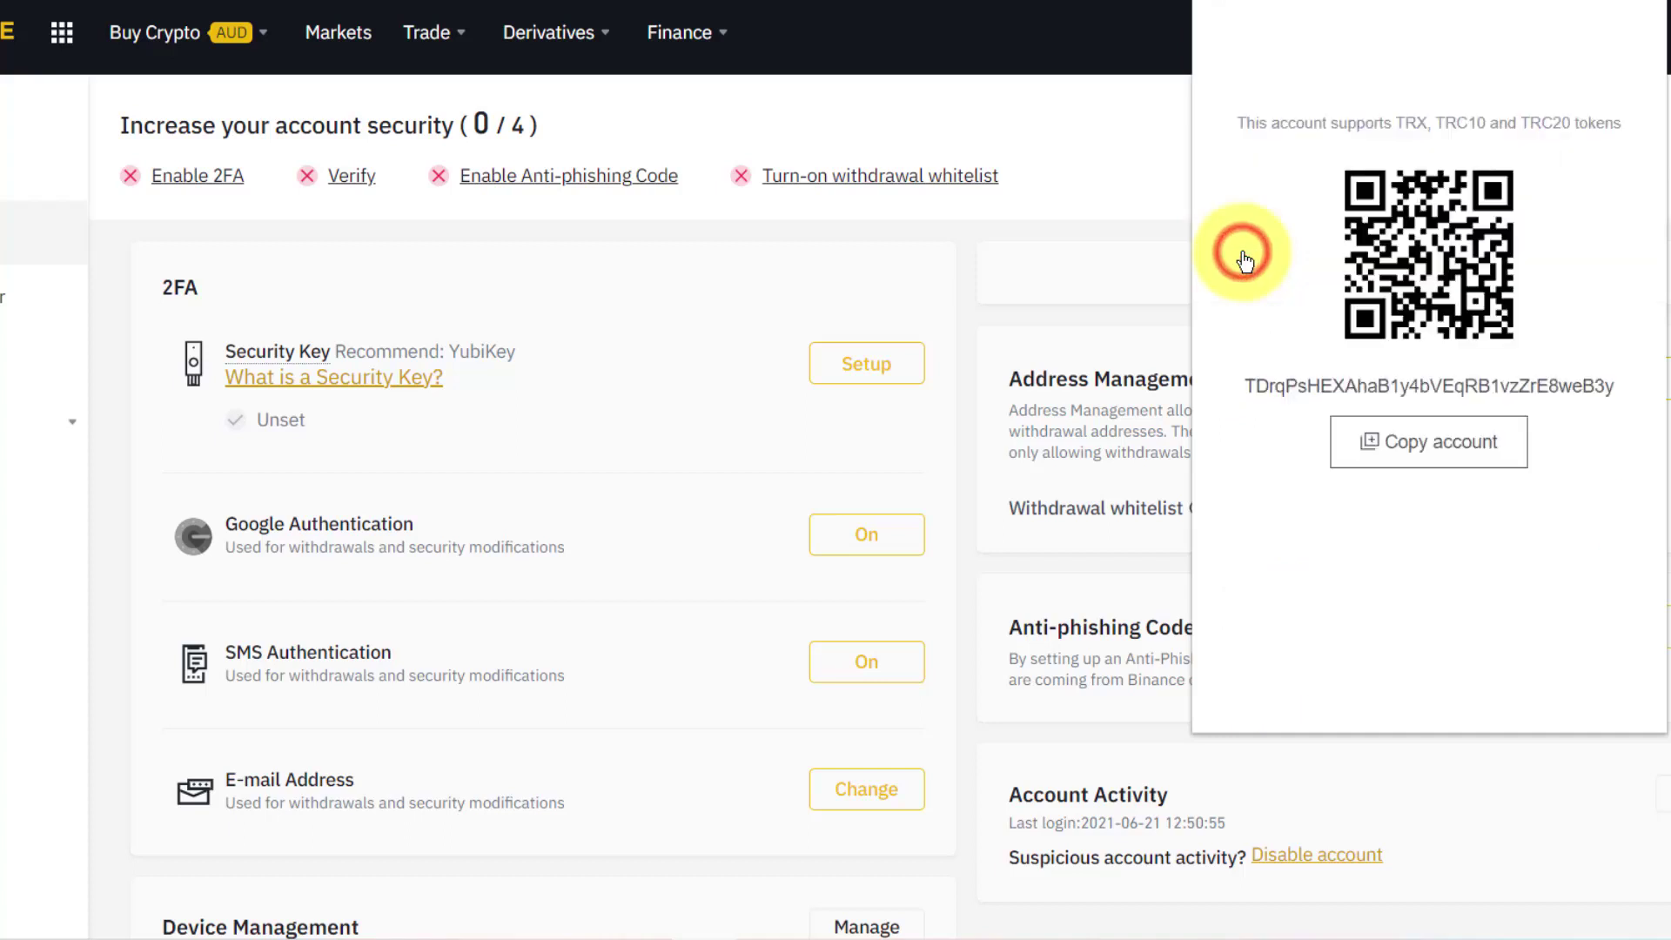
pyautogui.click(1438, 444)
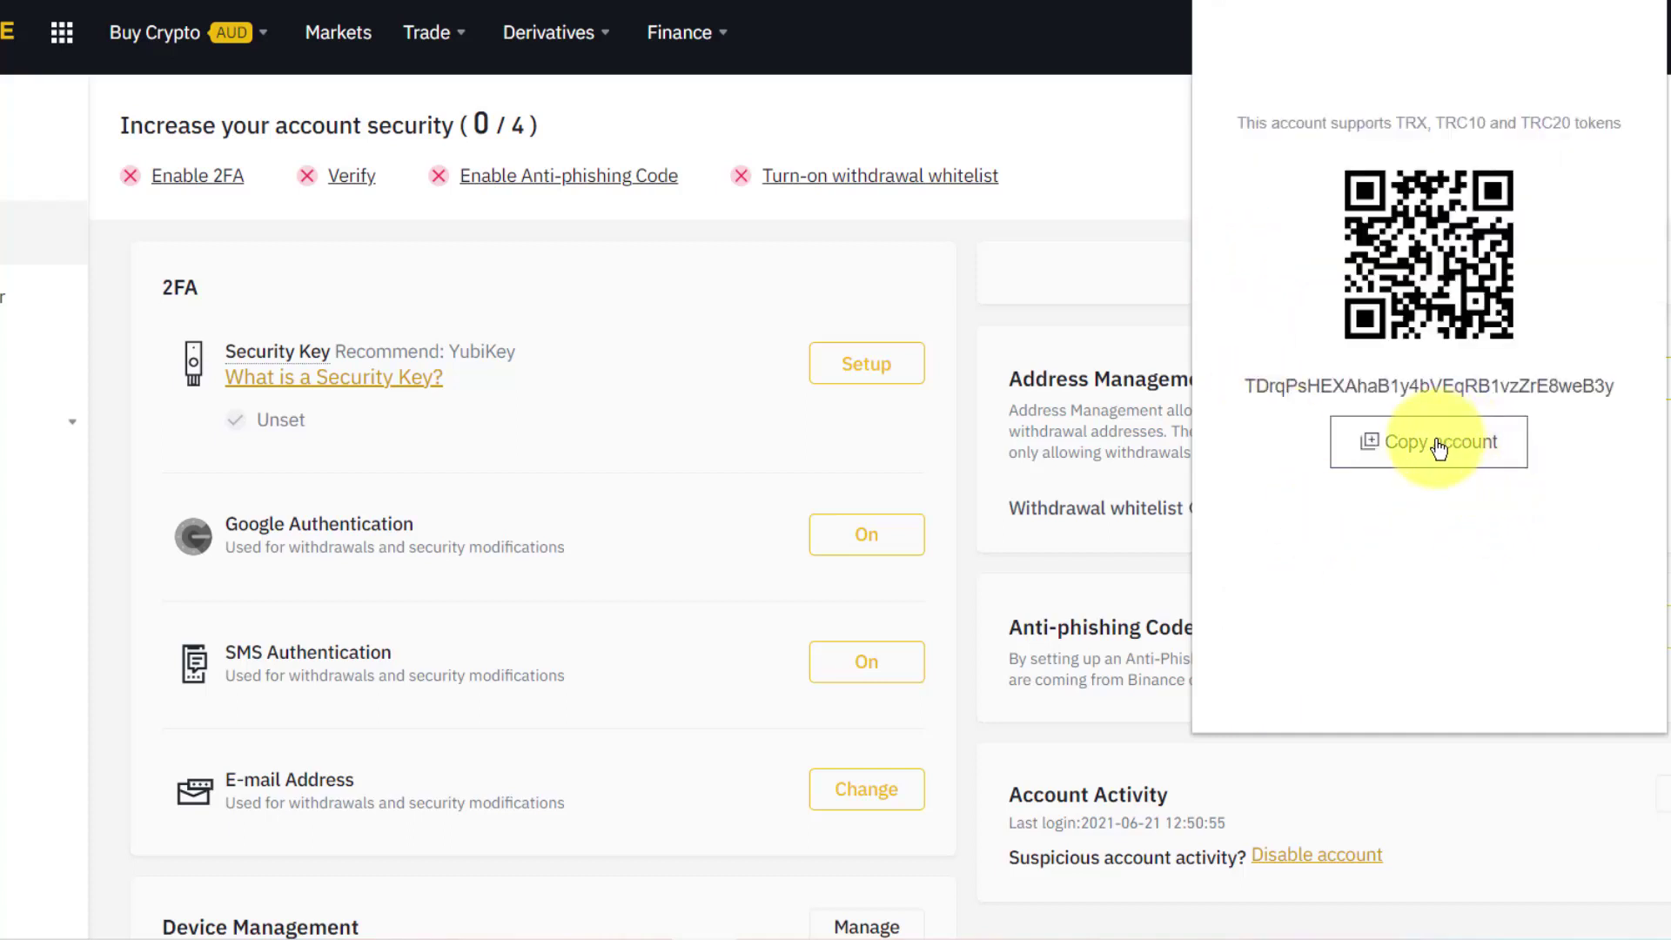
pyautogui.click(1438, 444)
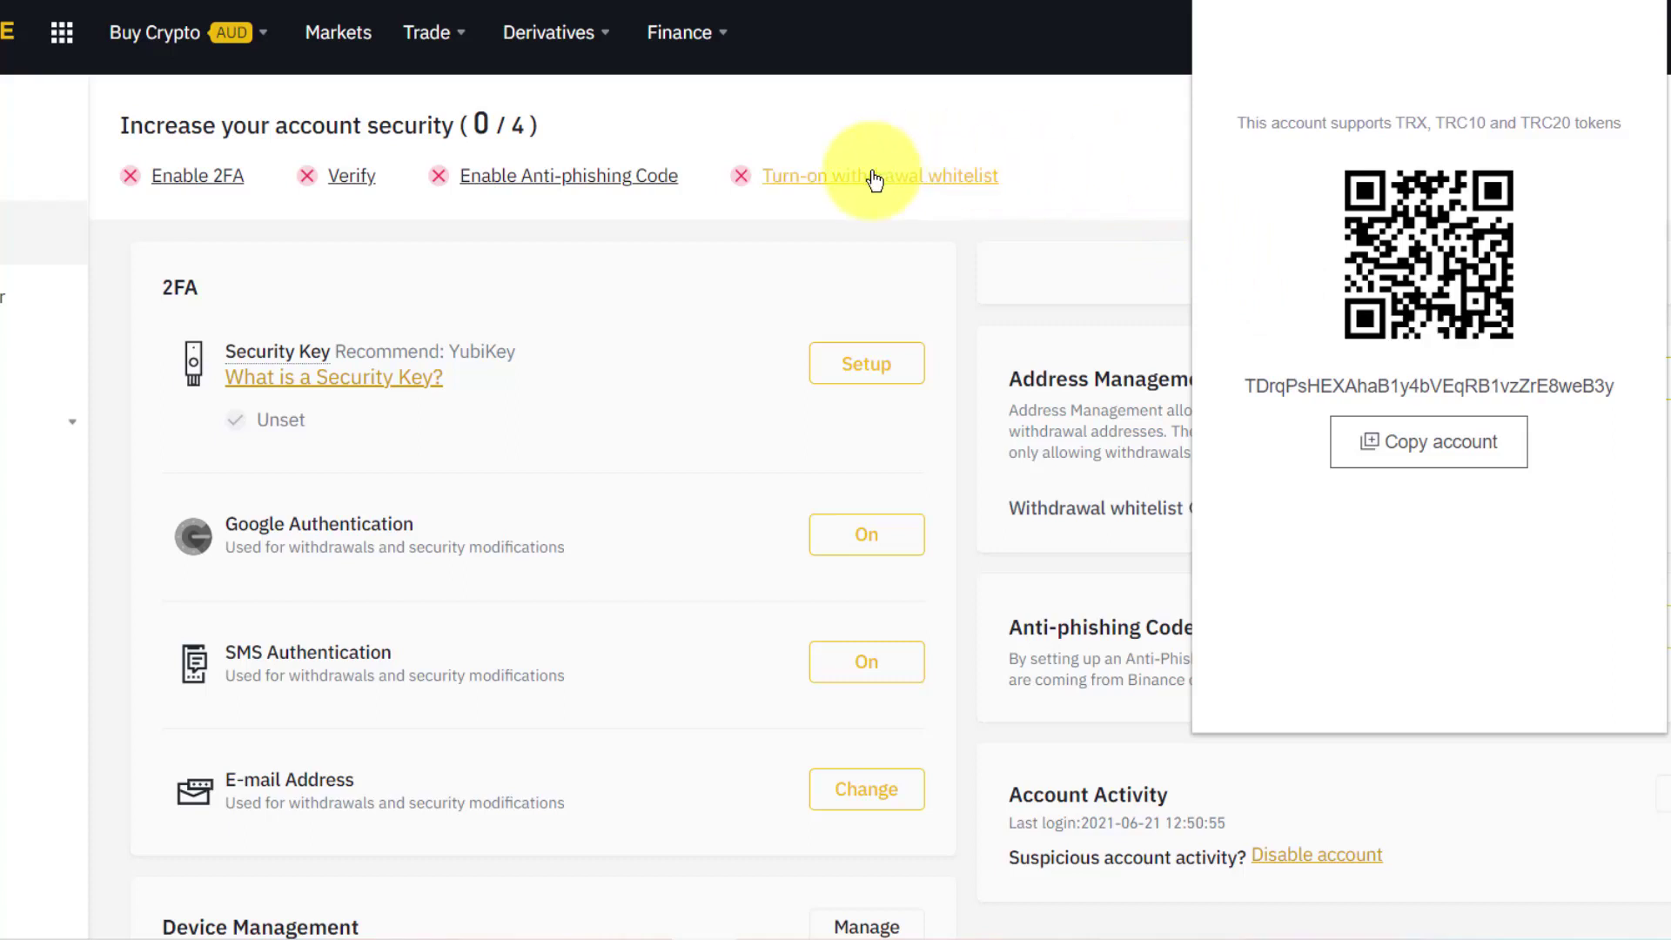
# Add a new withdrawal address labelled 'Bitversity Tronlink'.
pyautogui.click(1106, 165)
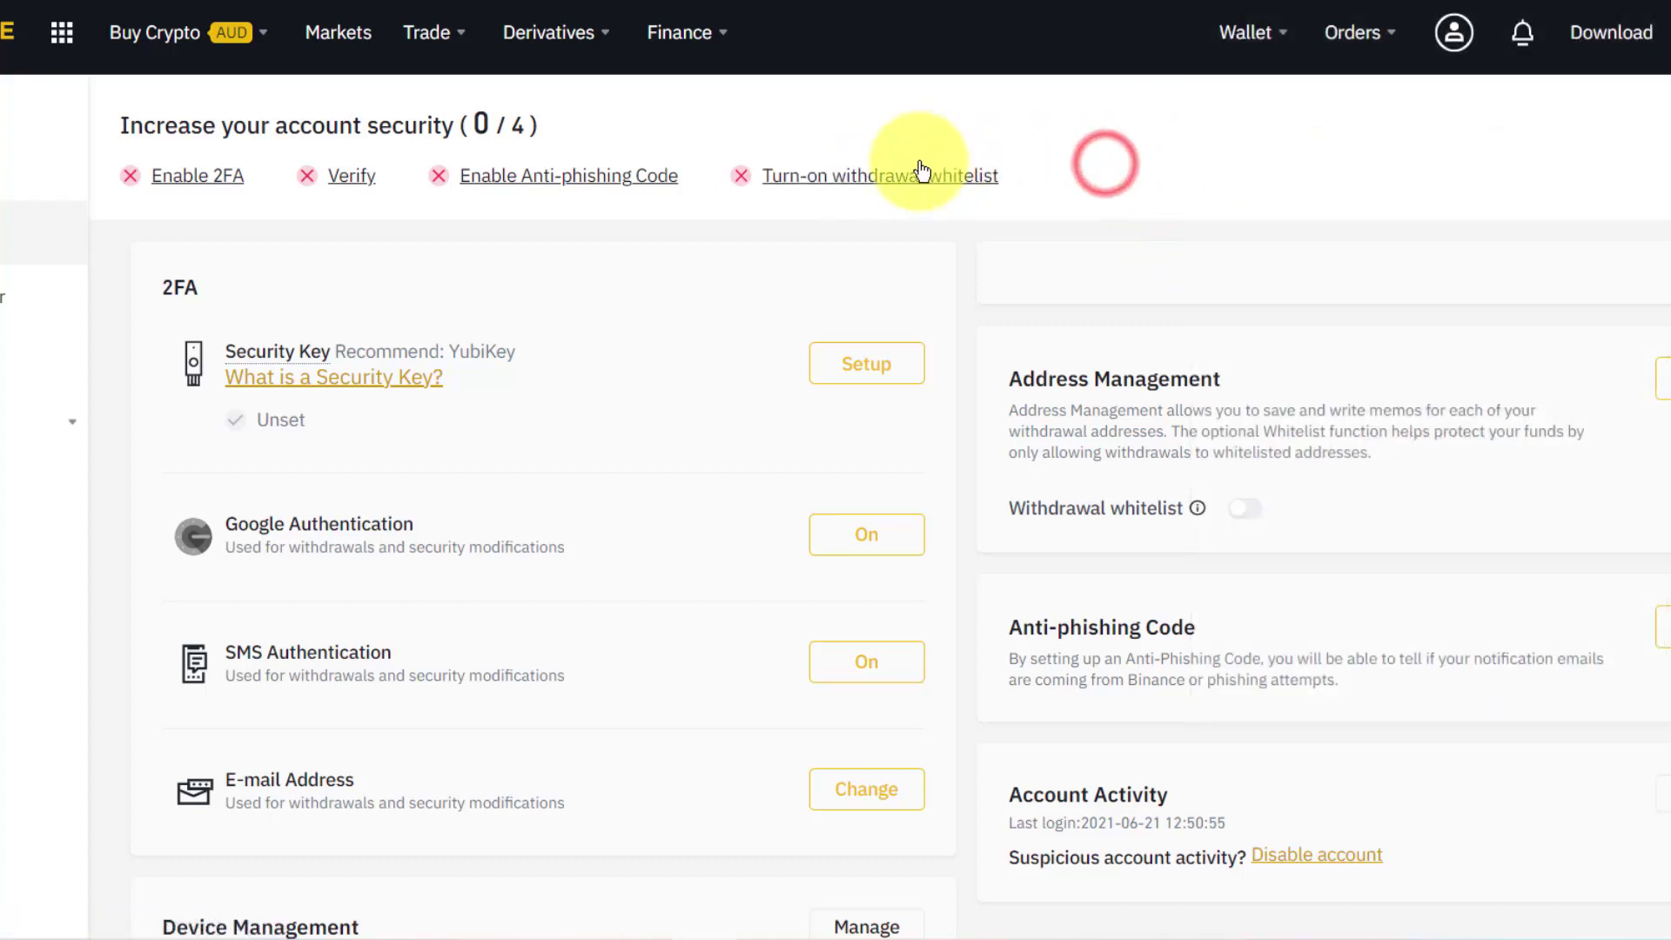
pyautogui.click(892, 177)
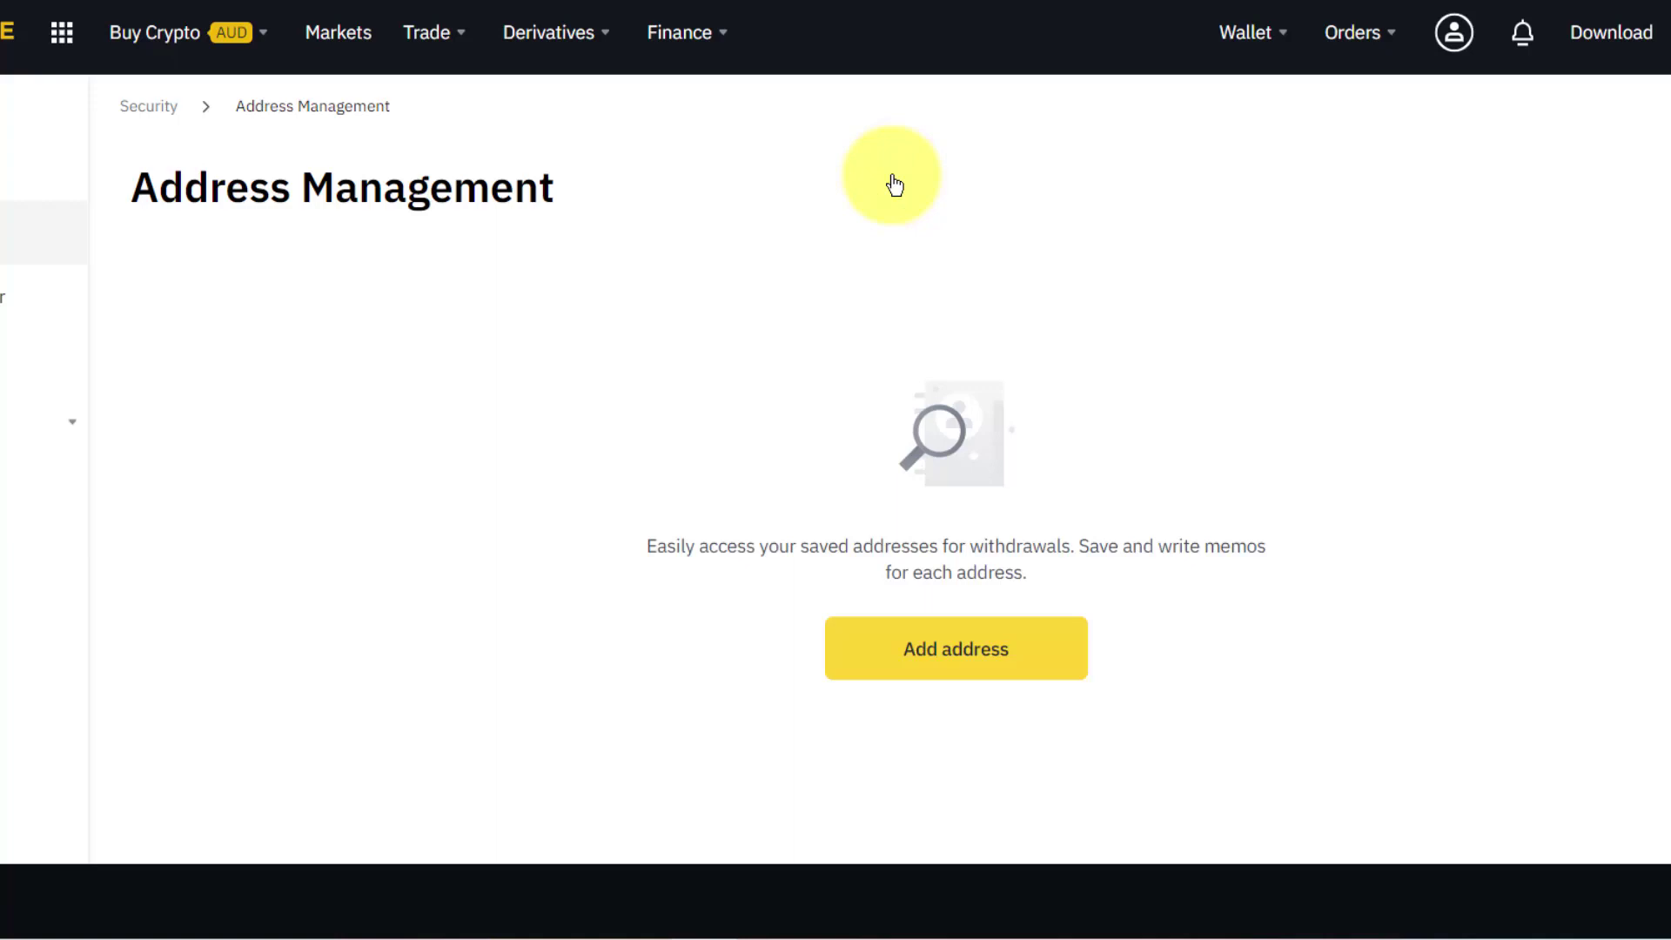
pyautogui.click(959, 653)
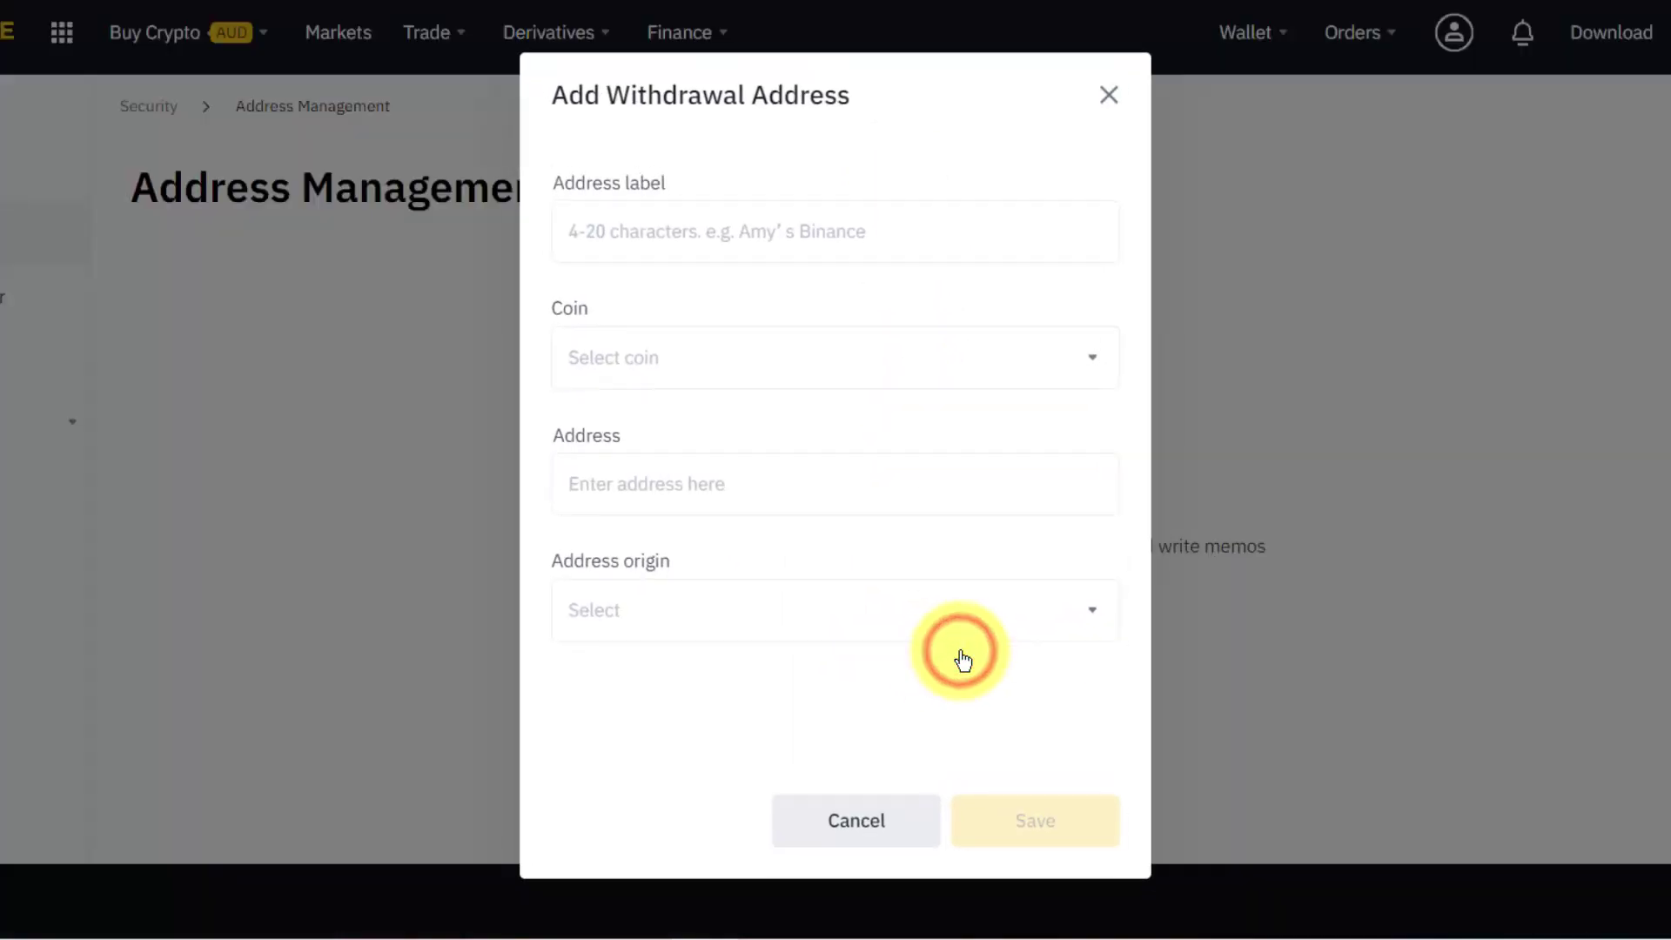
pyautogui.click(634, 244)
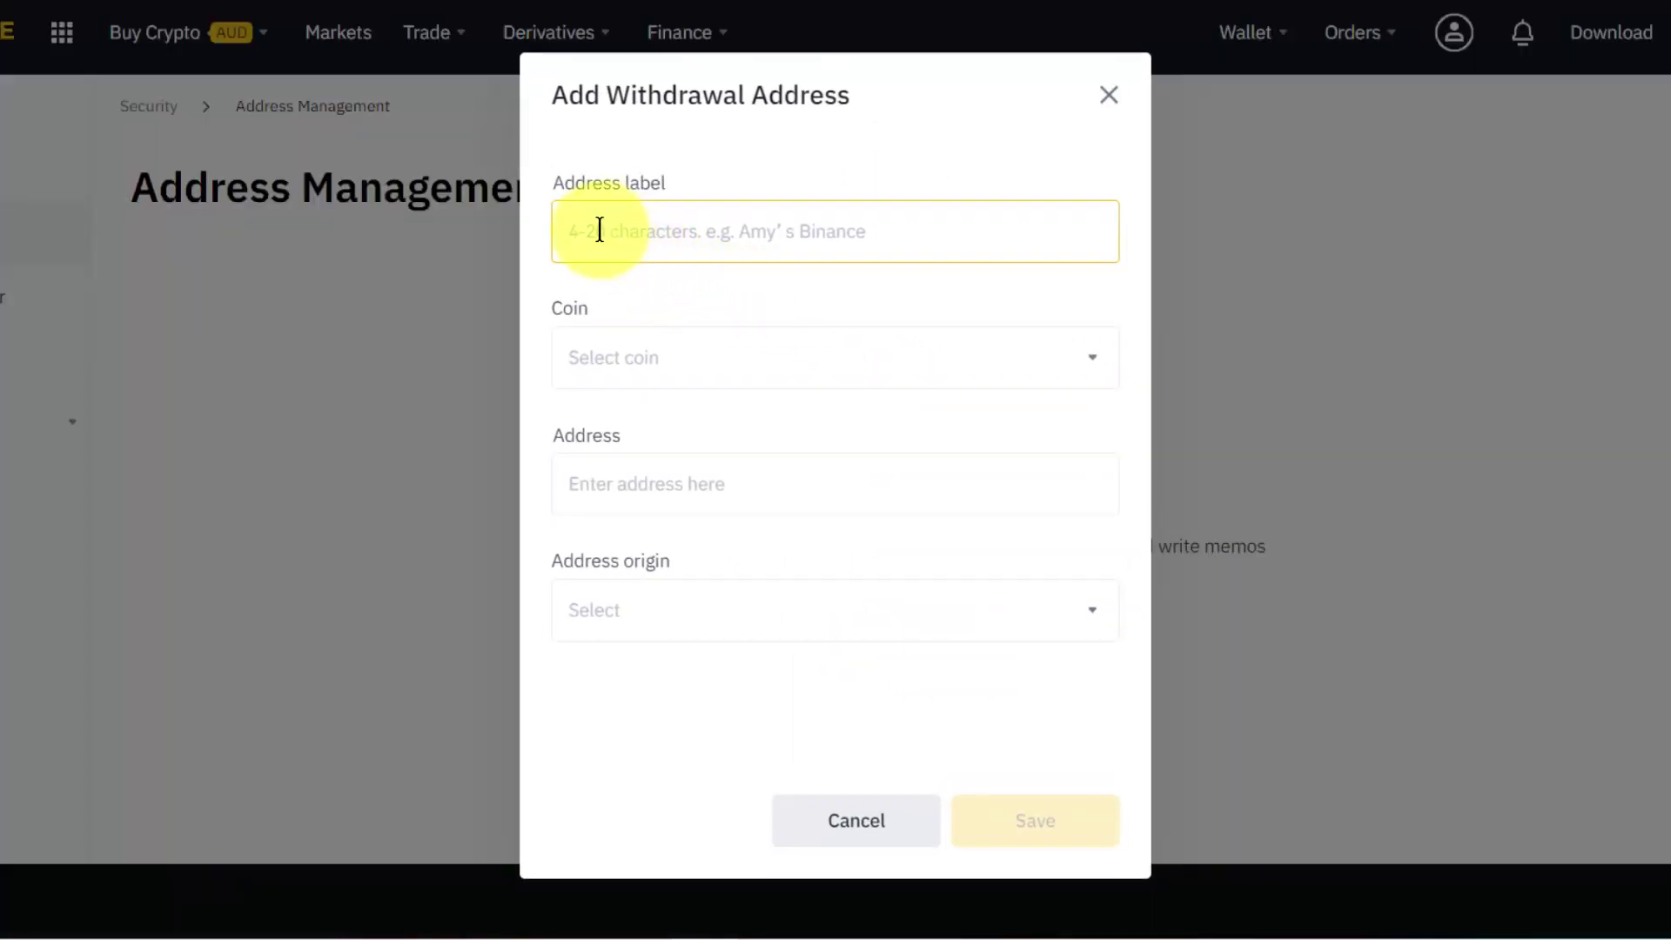
pyautogui.click(600, 229)
pyautogui.write('Bitye')
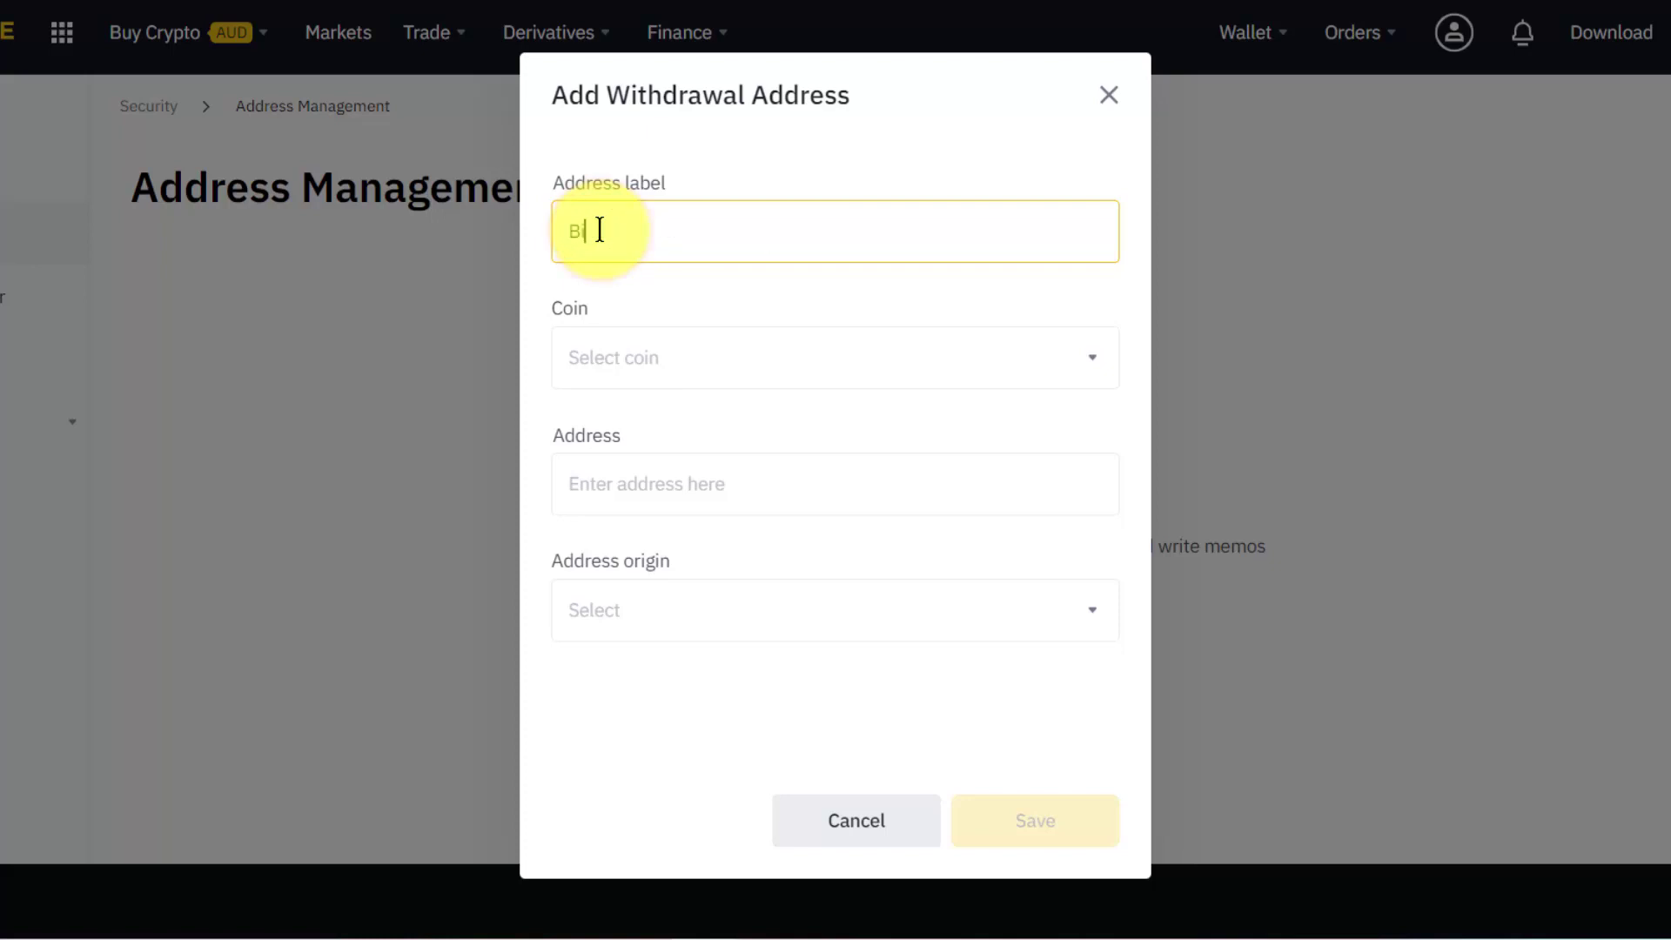
pyautogui.write('rsity Tronlink')
# Choose USDT as the coin and paste the TronLink address so the network becomes TRX.
pyautogui.click(614, 369)
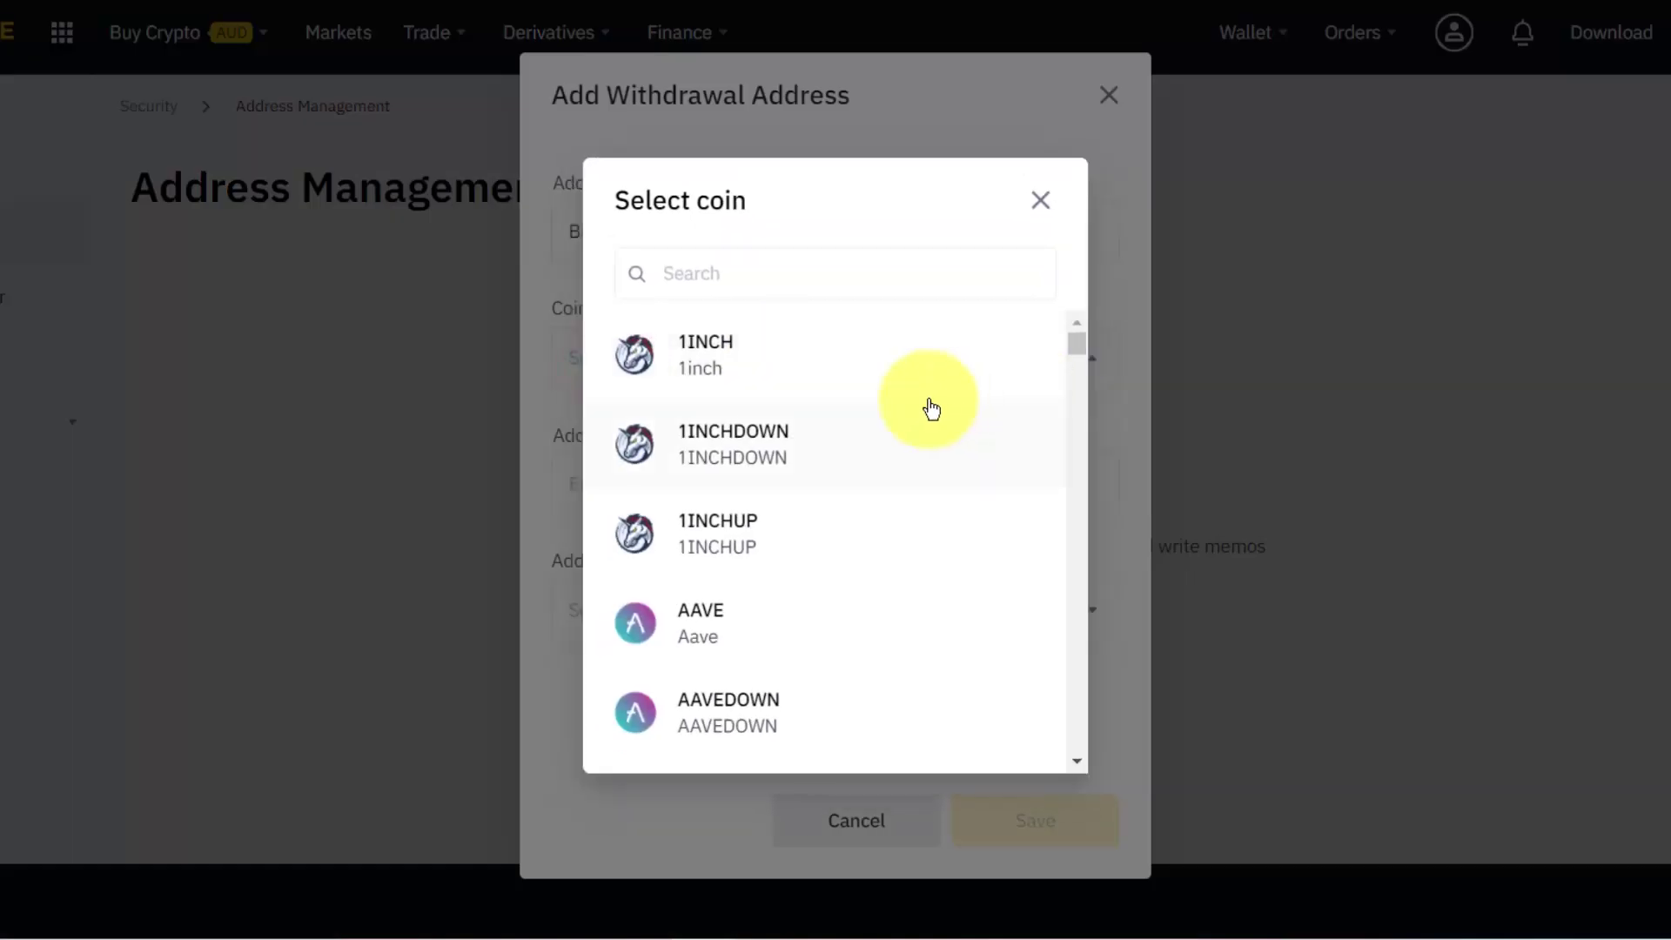
pyautogui.click(720, 272)
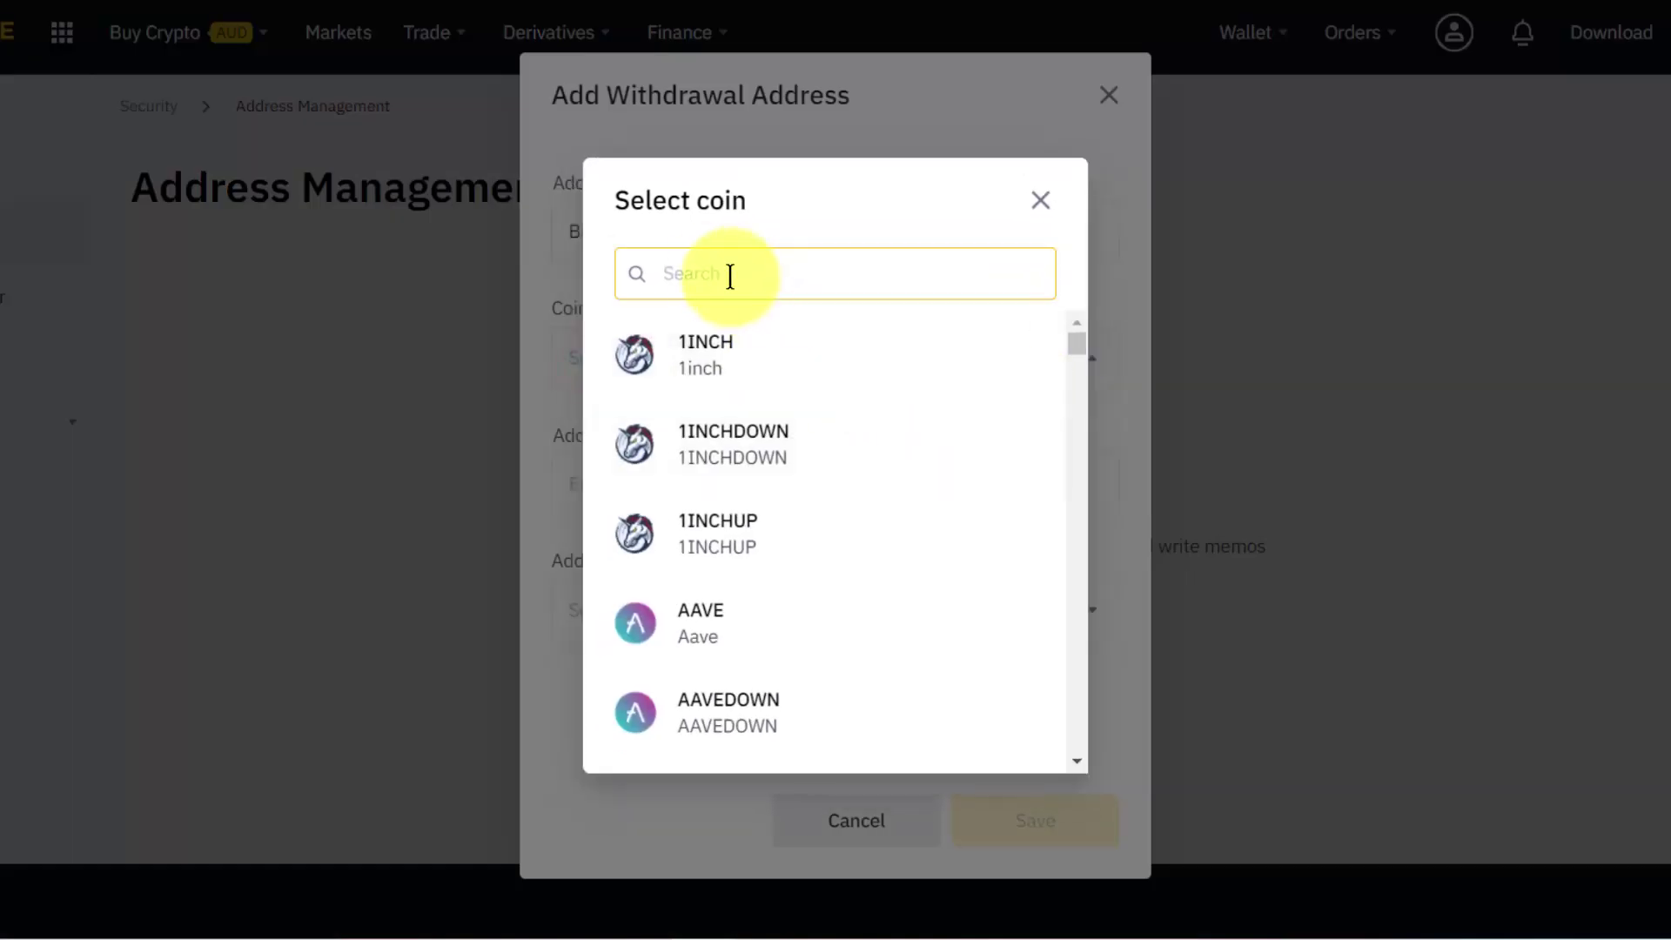
pyautogui.write('usdt')
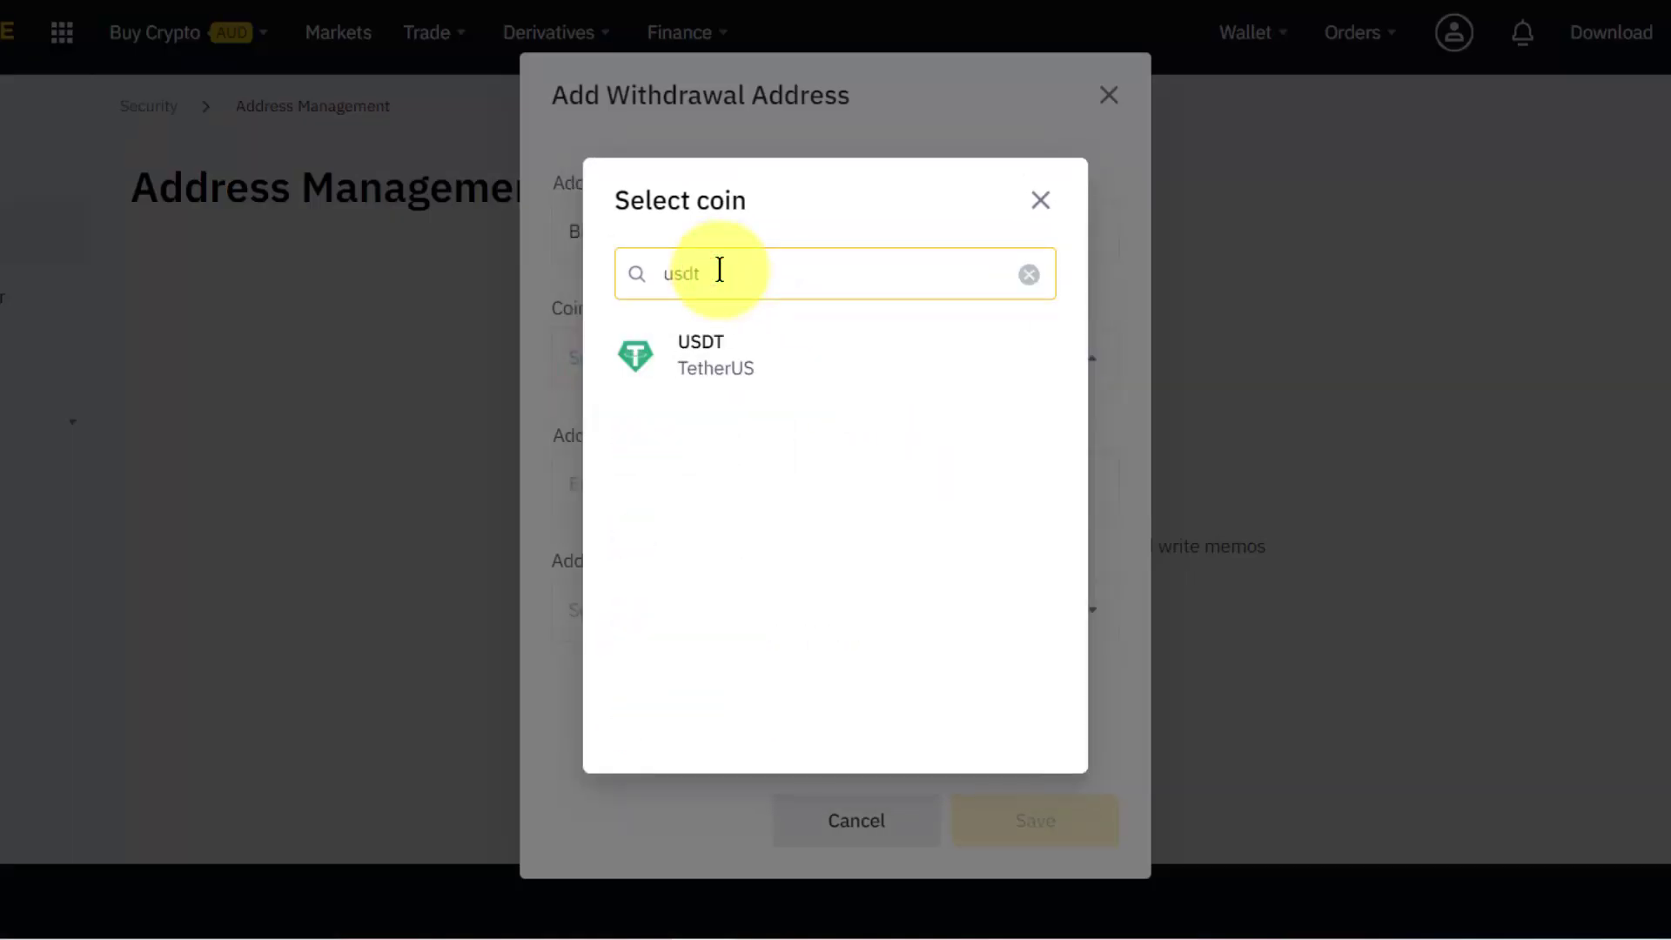
pyautogui.click(741, 366)
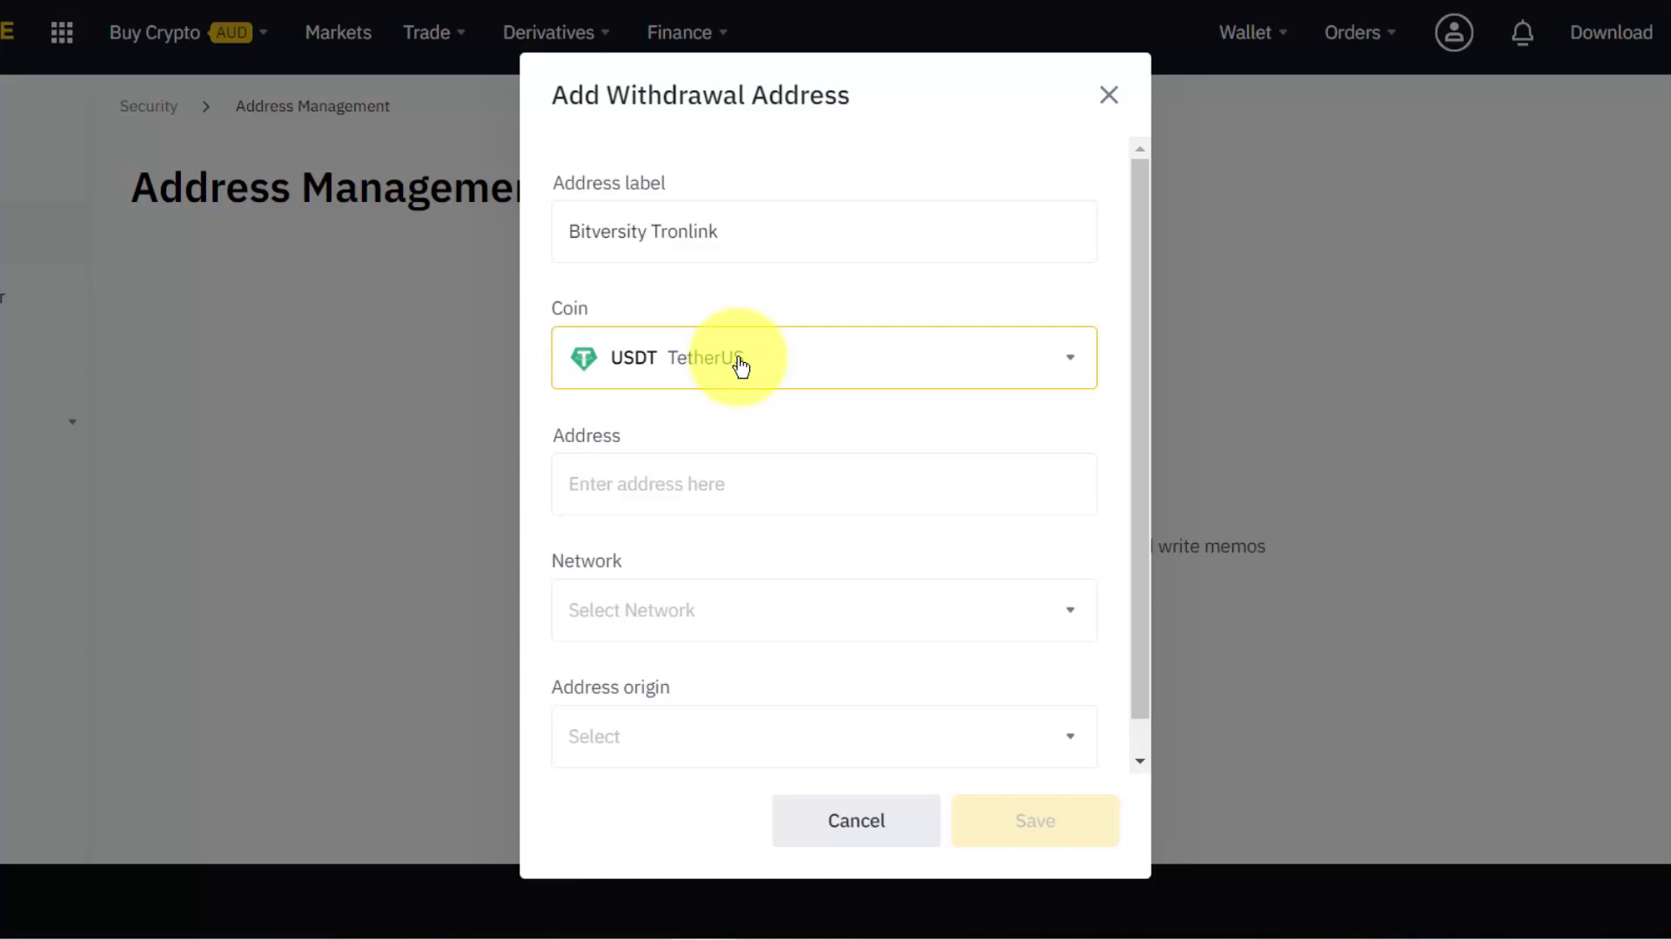
pyautogui.click(675, 470)
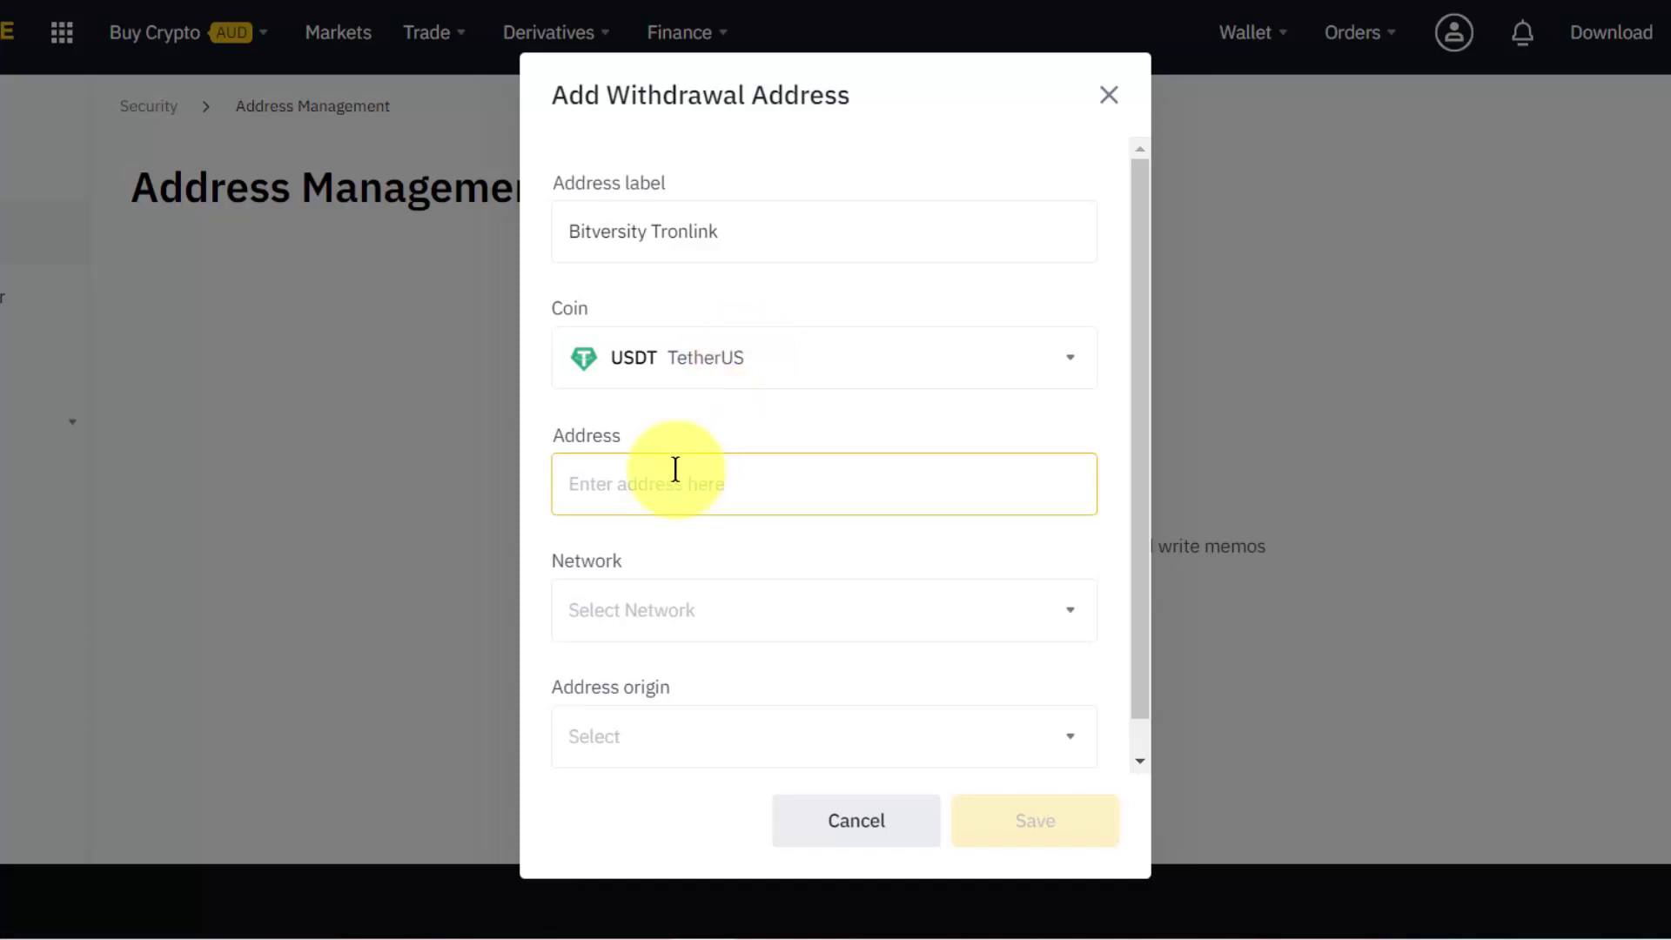
pyautogui.click(631, 486)
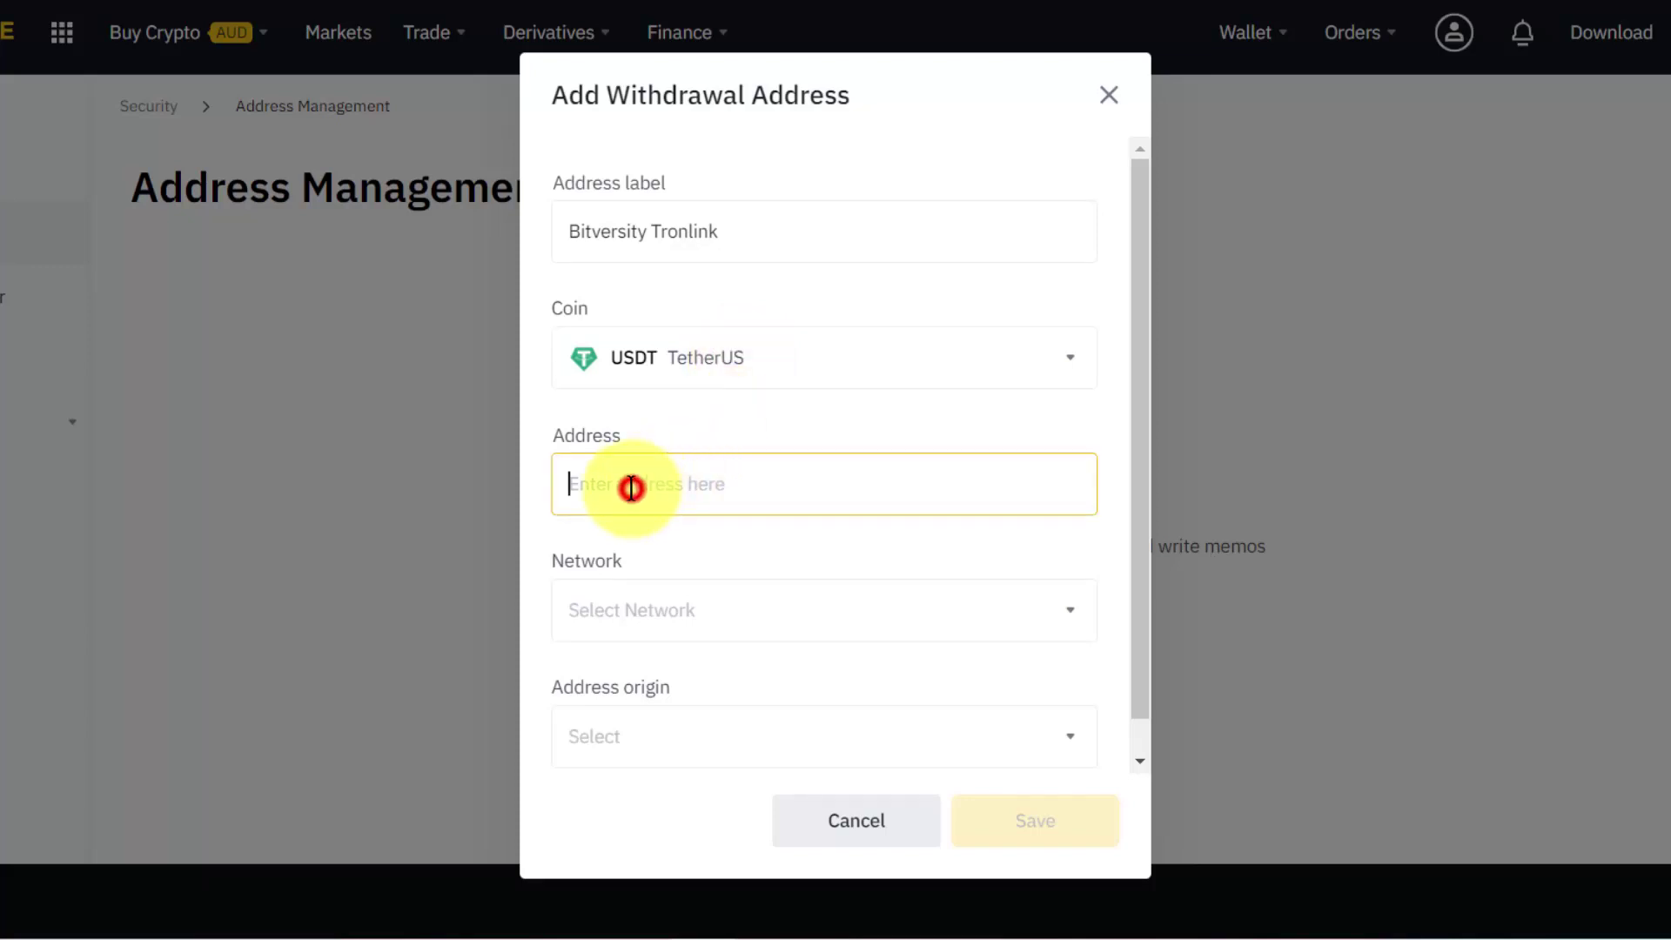
pyautogui.write('TDrqPsHEXAhaB1y4bVEqRB1vzZrE8weB3y')
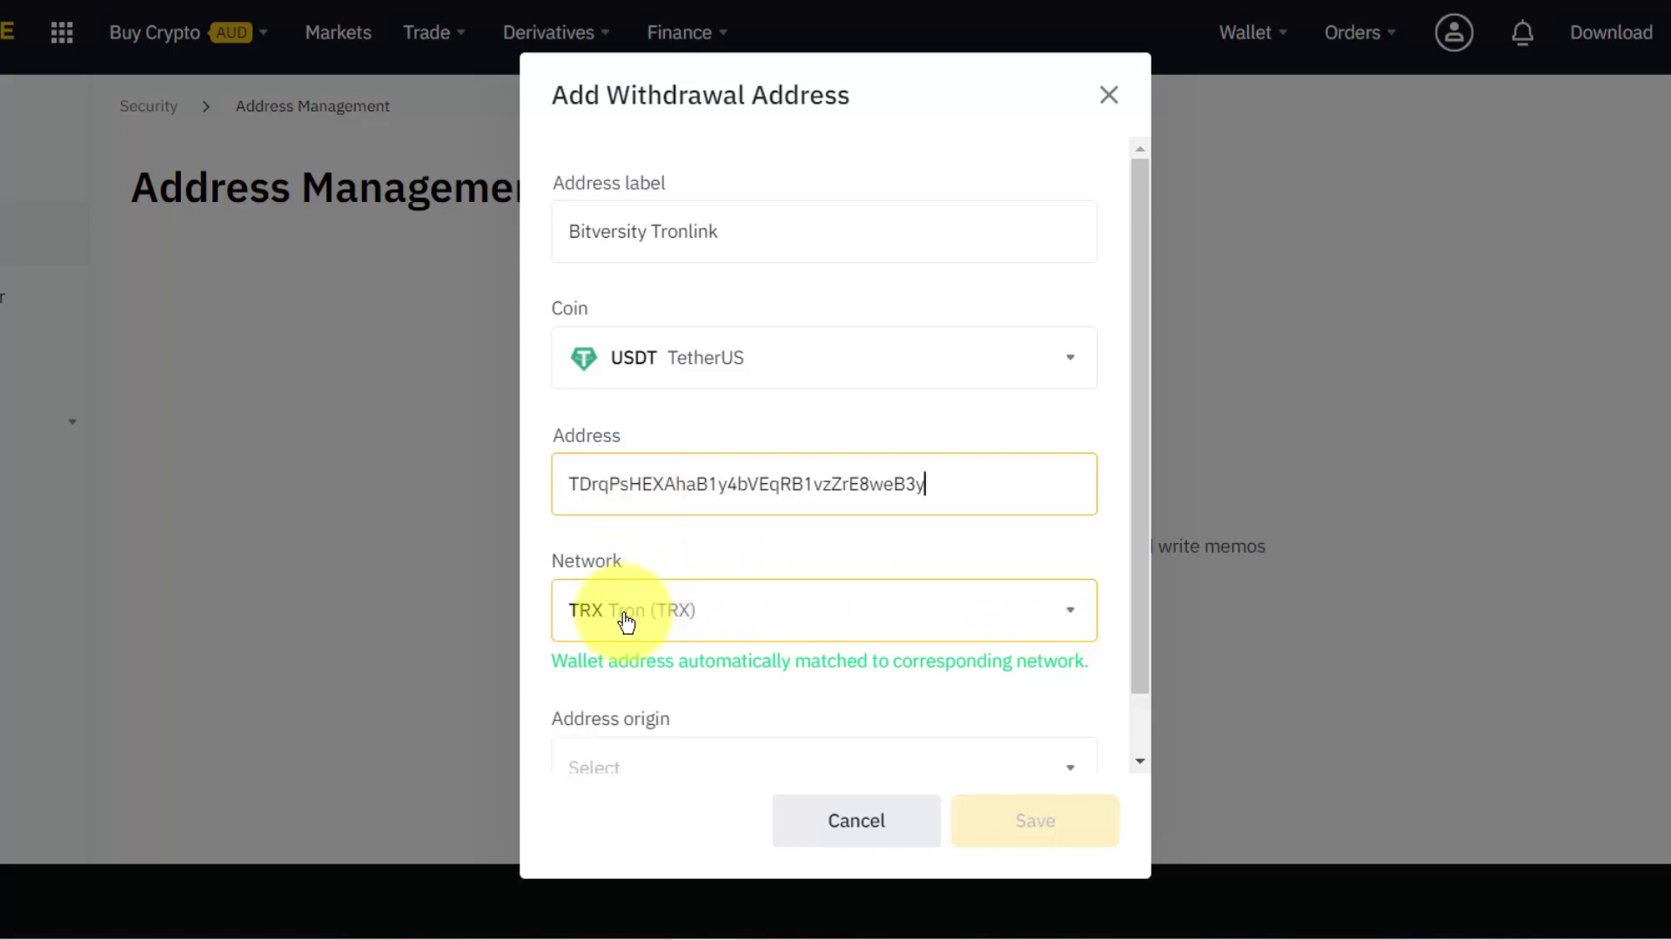
pyautogui.scroll(-1, 627, 620)
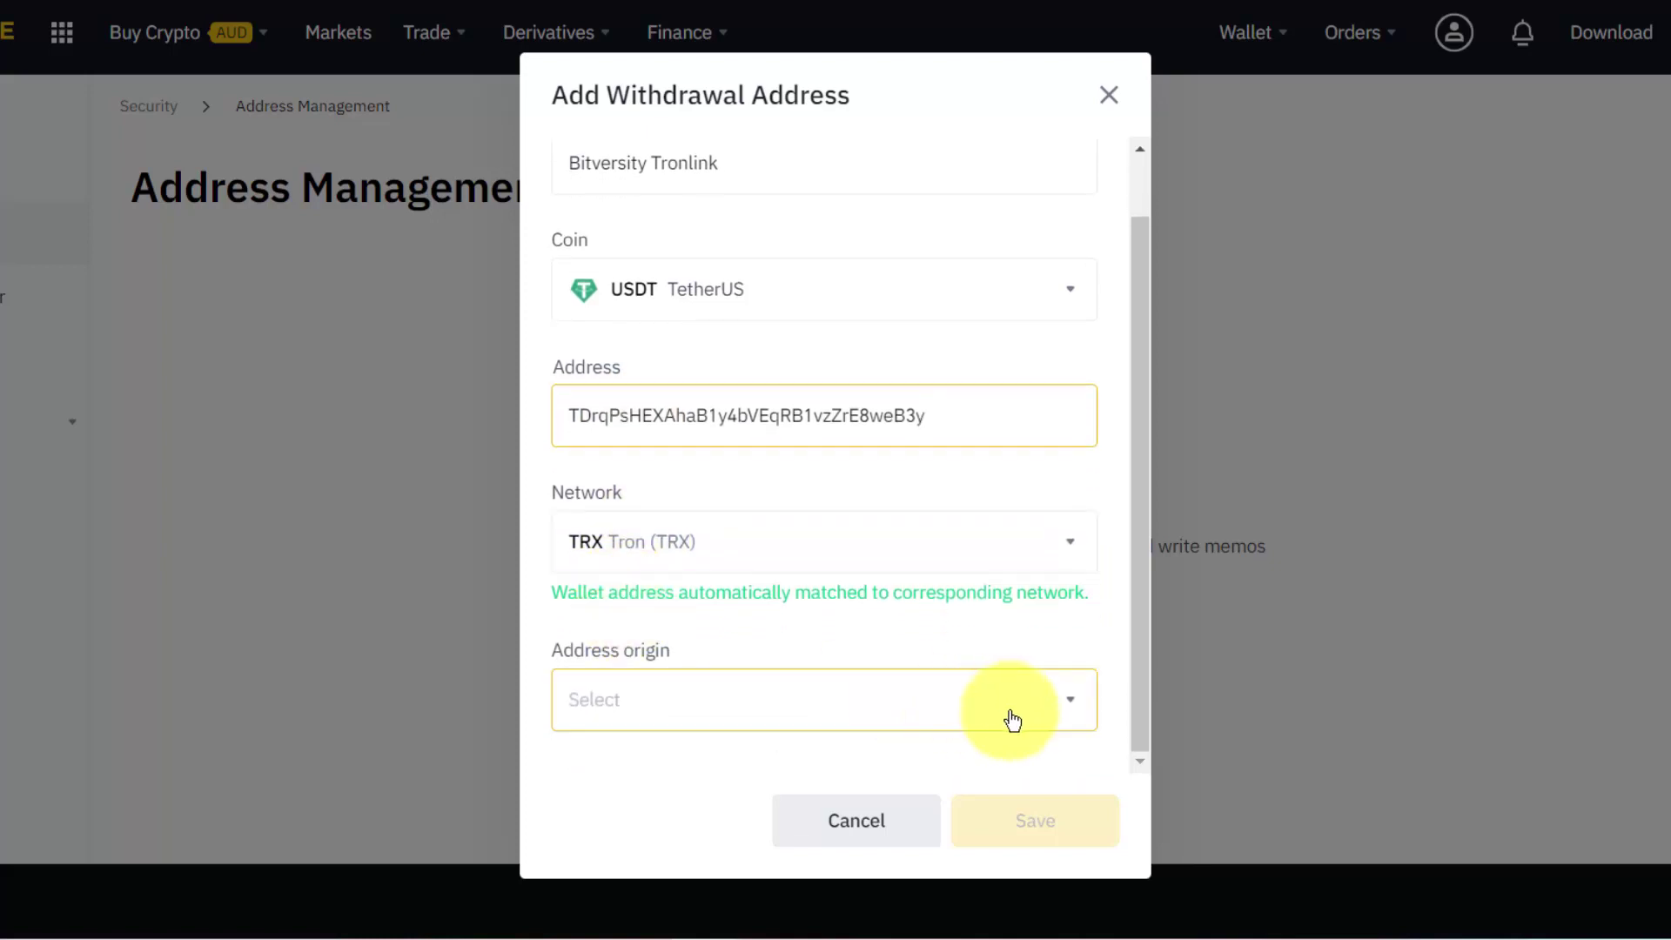
# Set Address origin to a Wallet Address from Others, named TronLink.
pyautogui.click(1070, 703)
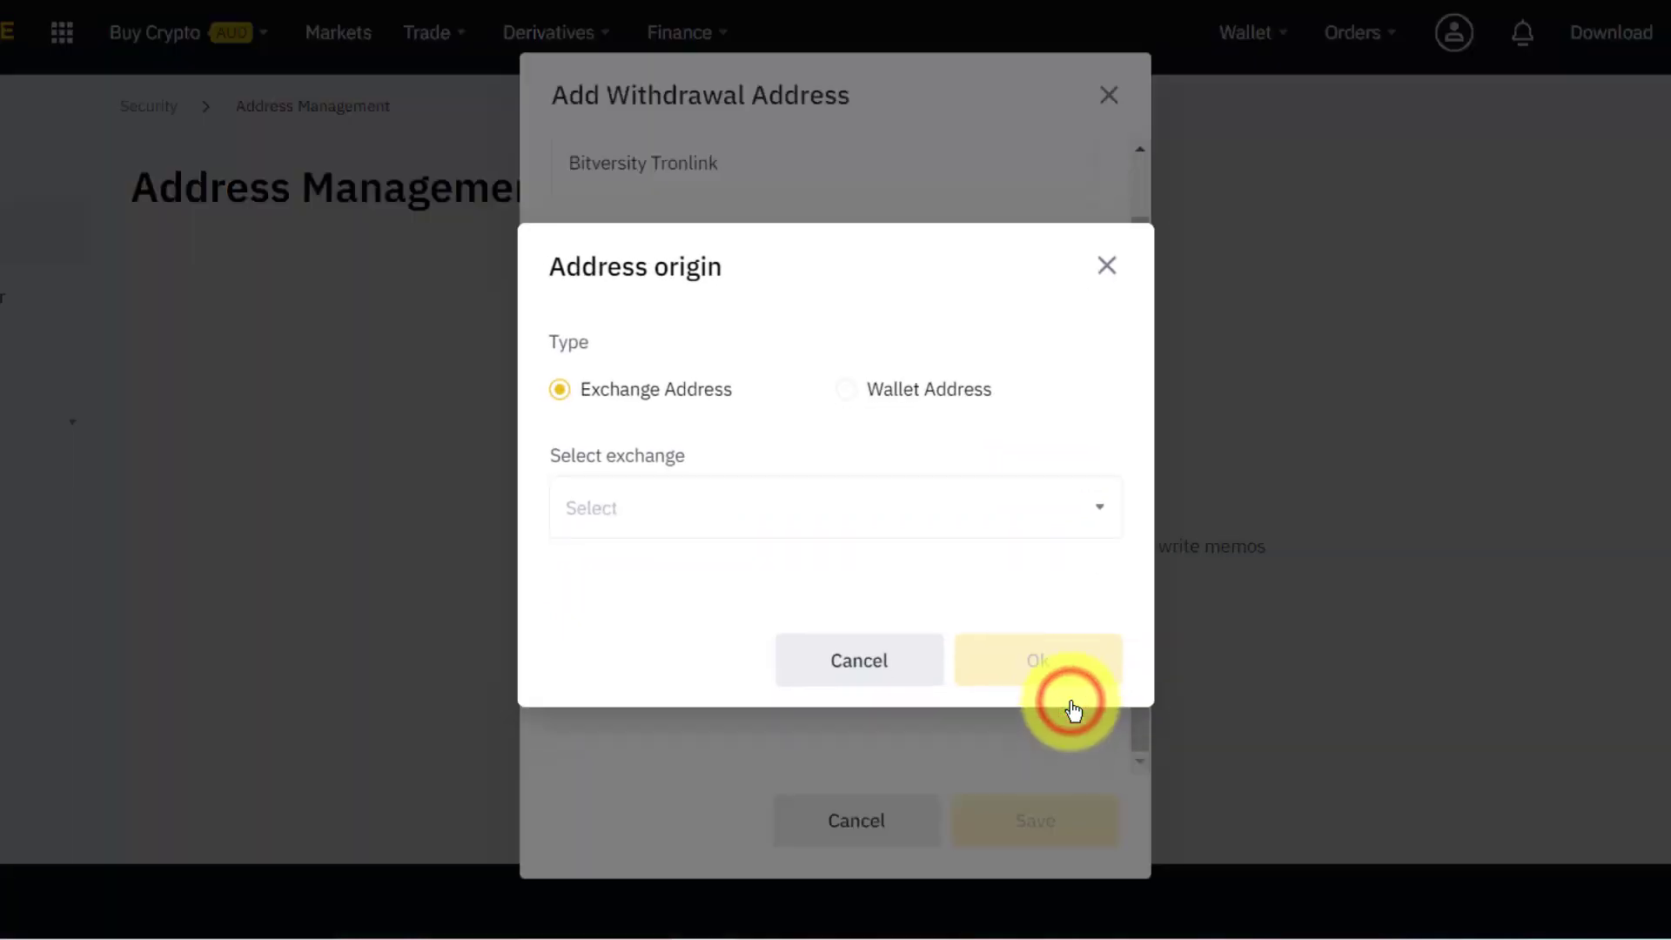
pyautogui.click(848, 394)
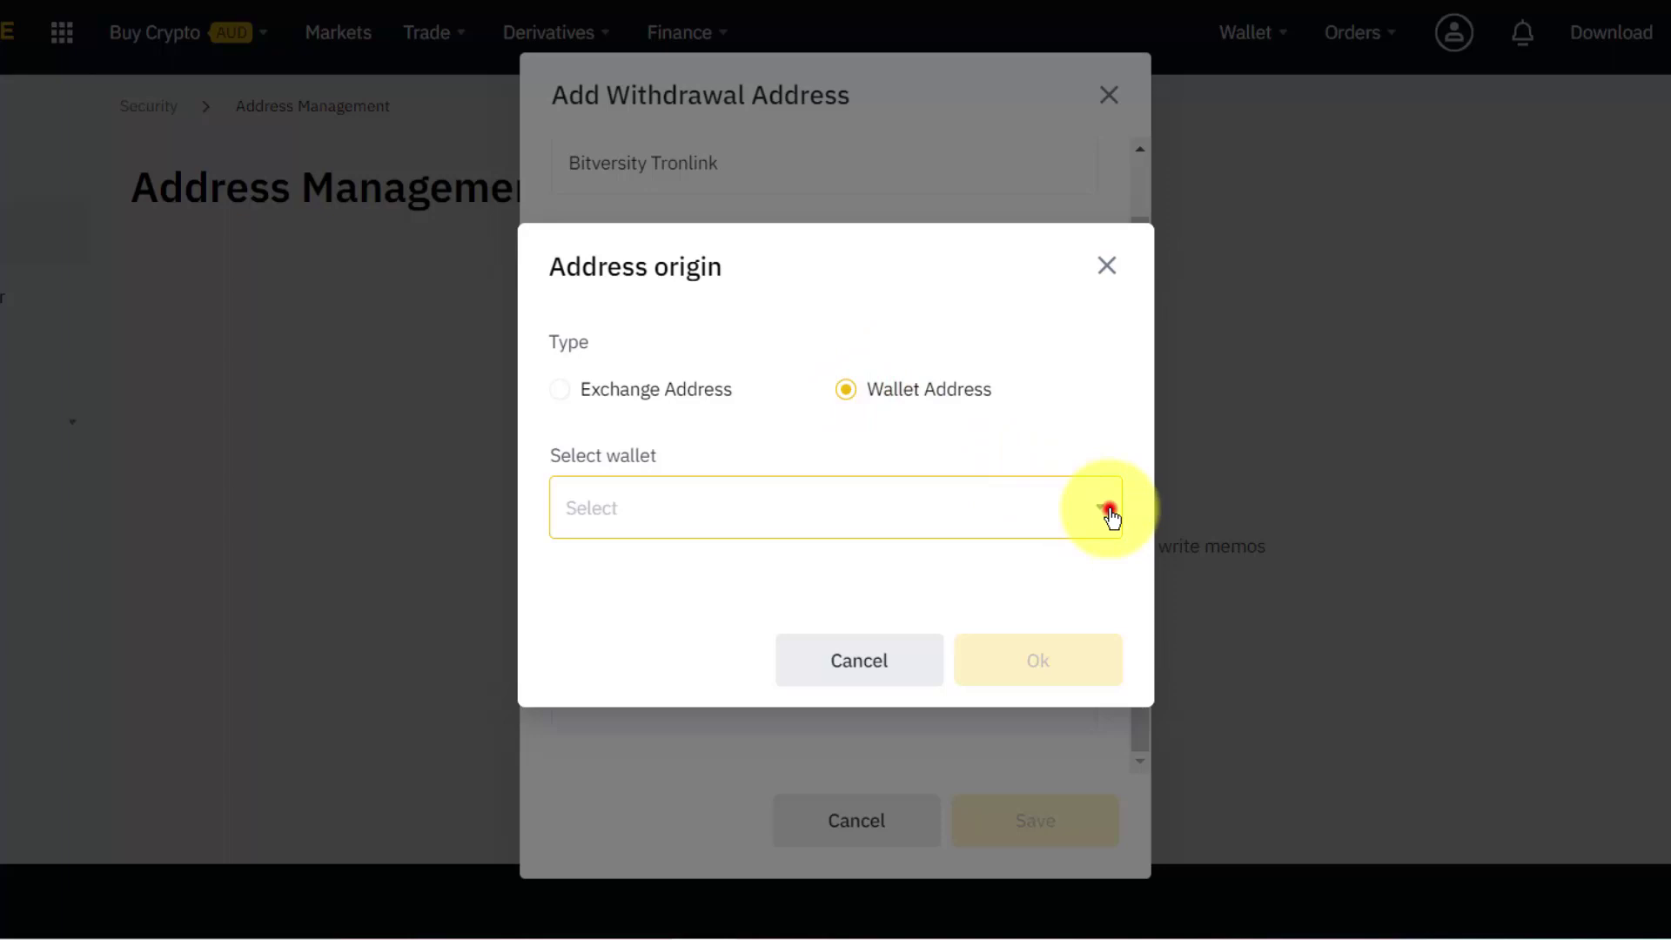
pyautogui.click(1101, 513)
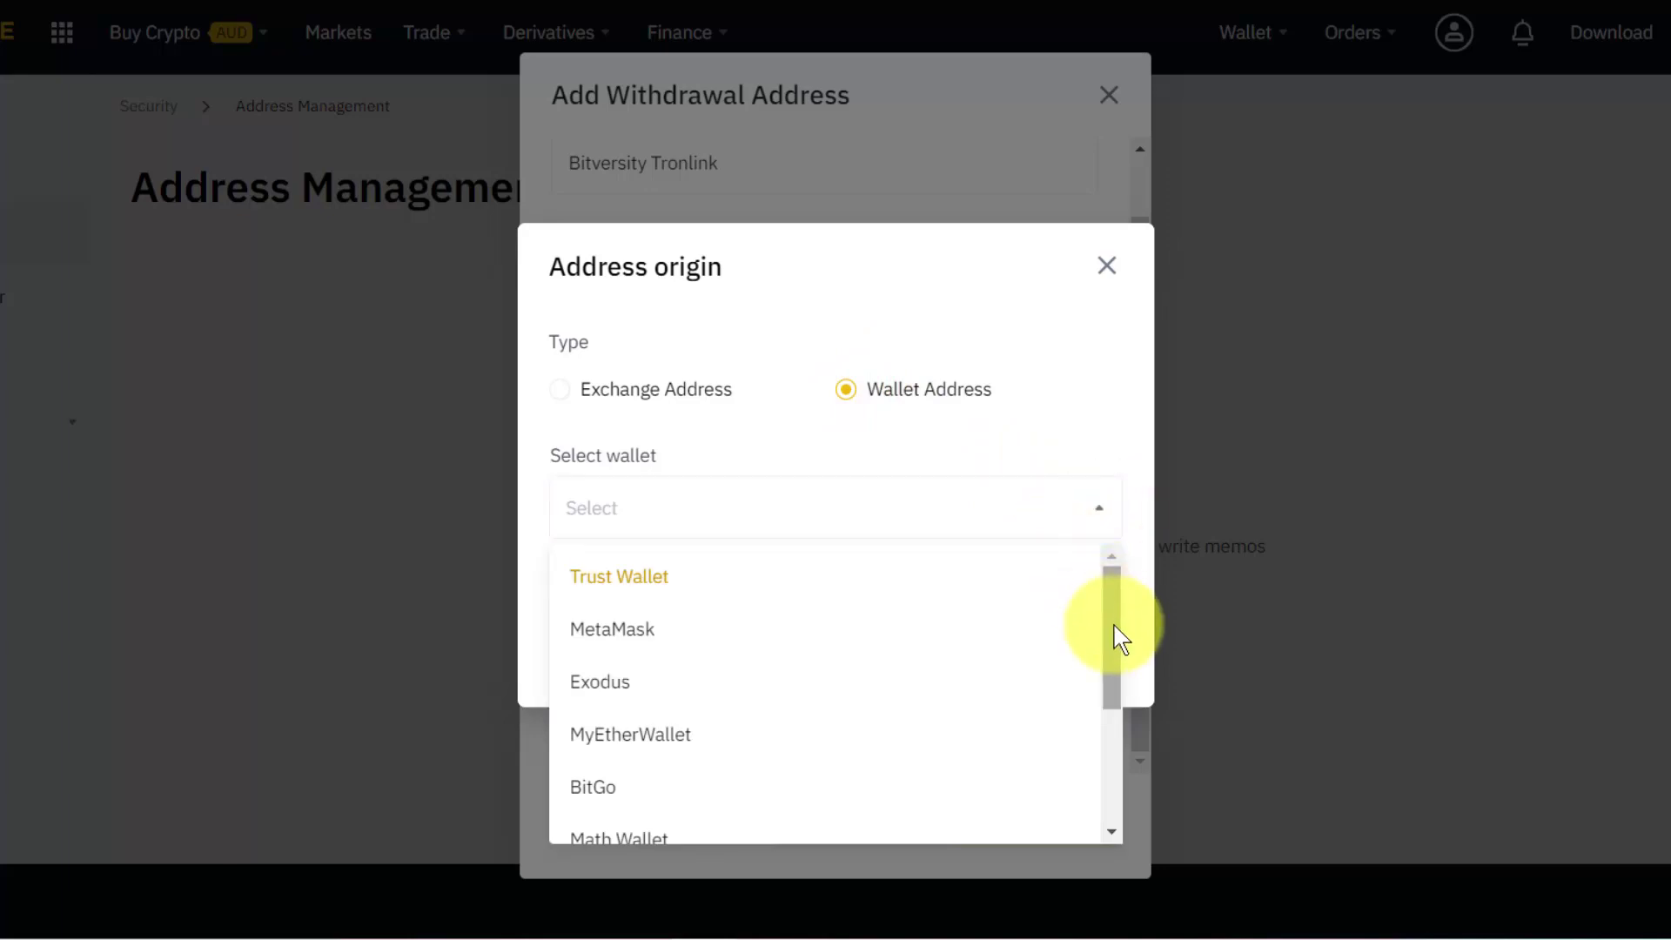
pyautogui.moveTo(1120, 635); pyautogui.dragTo(1120, 783)
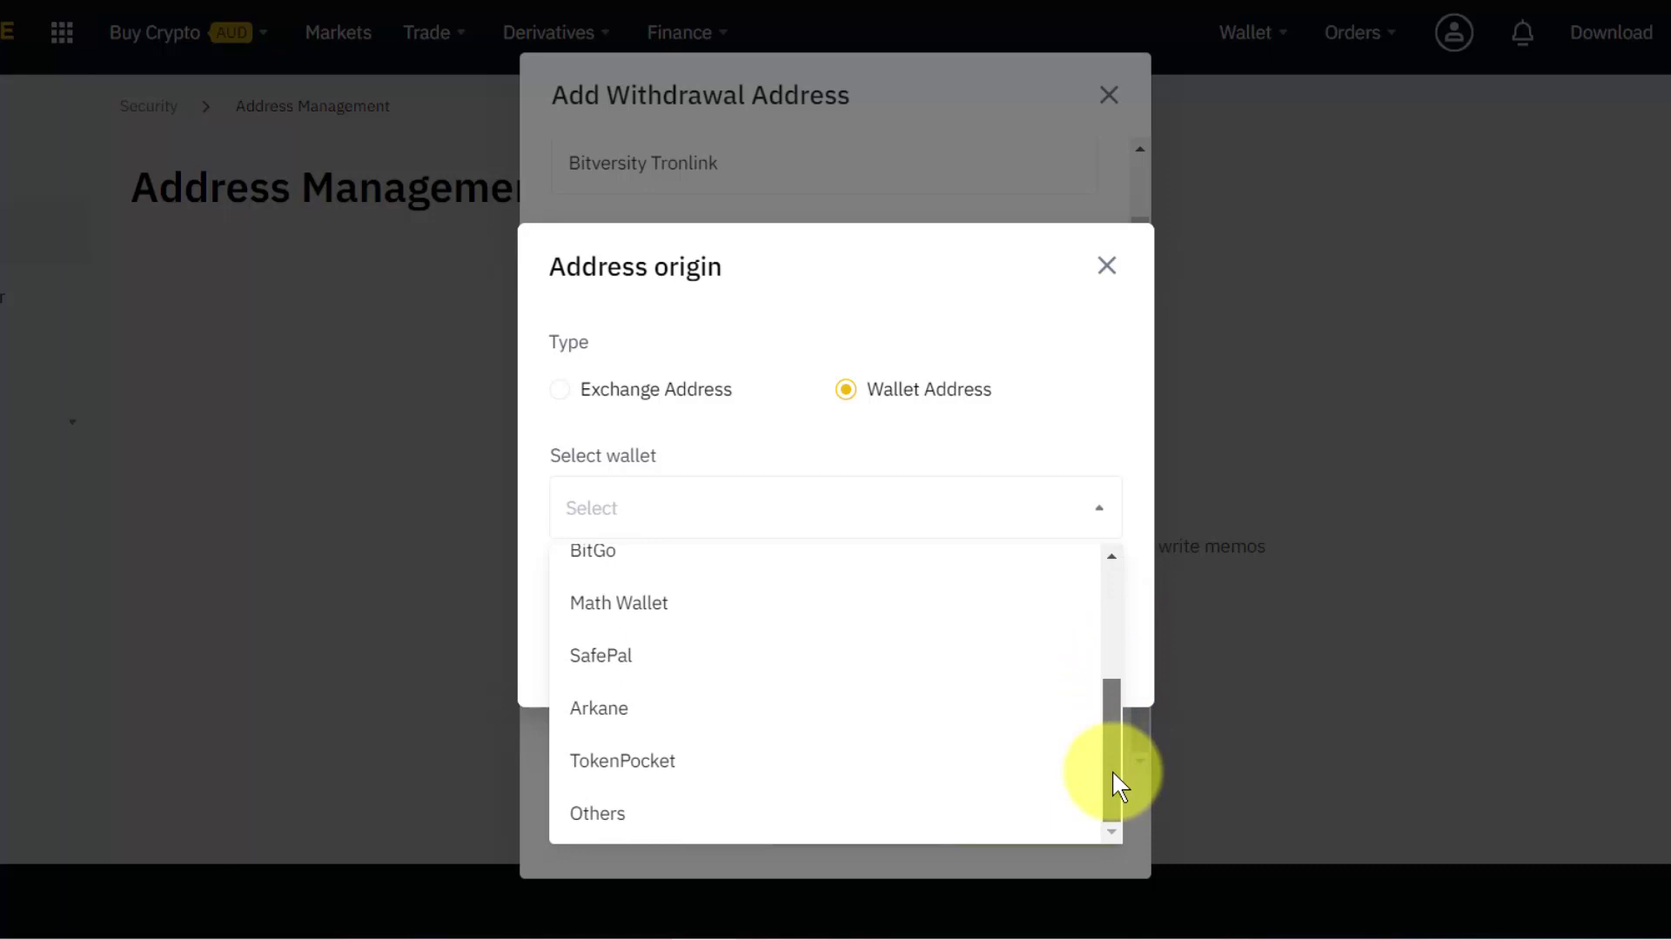
pyautogui.click(601, 818)
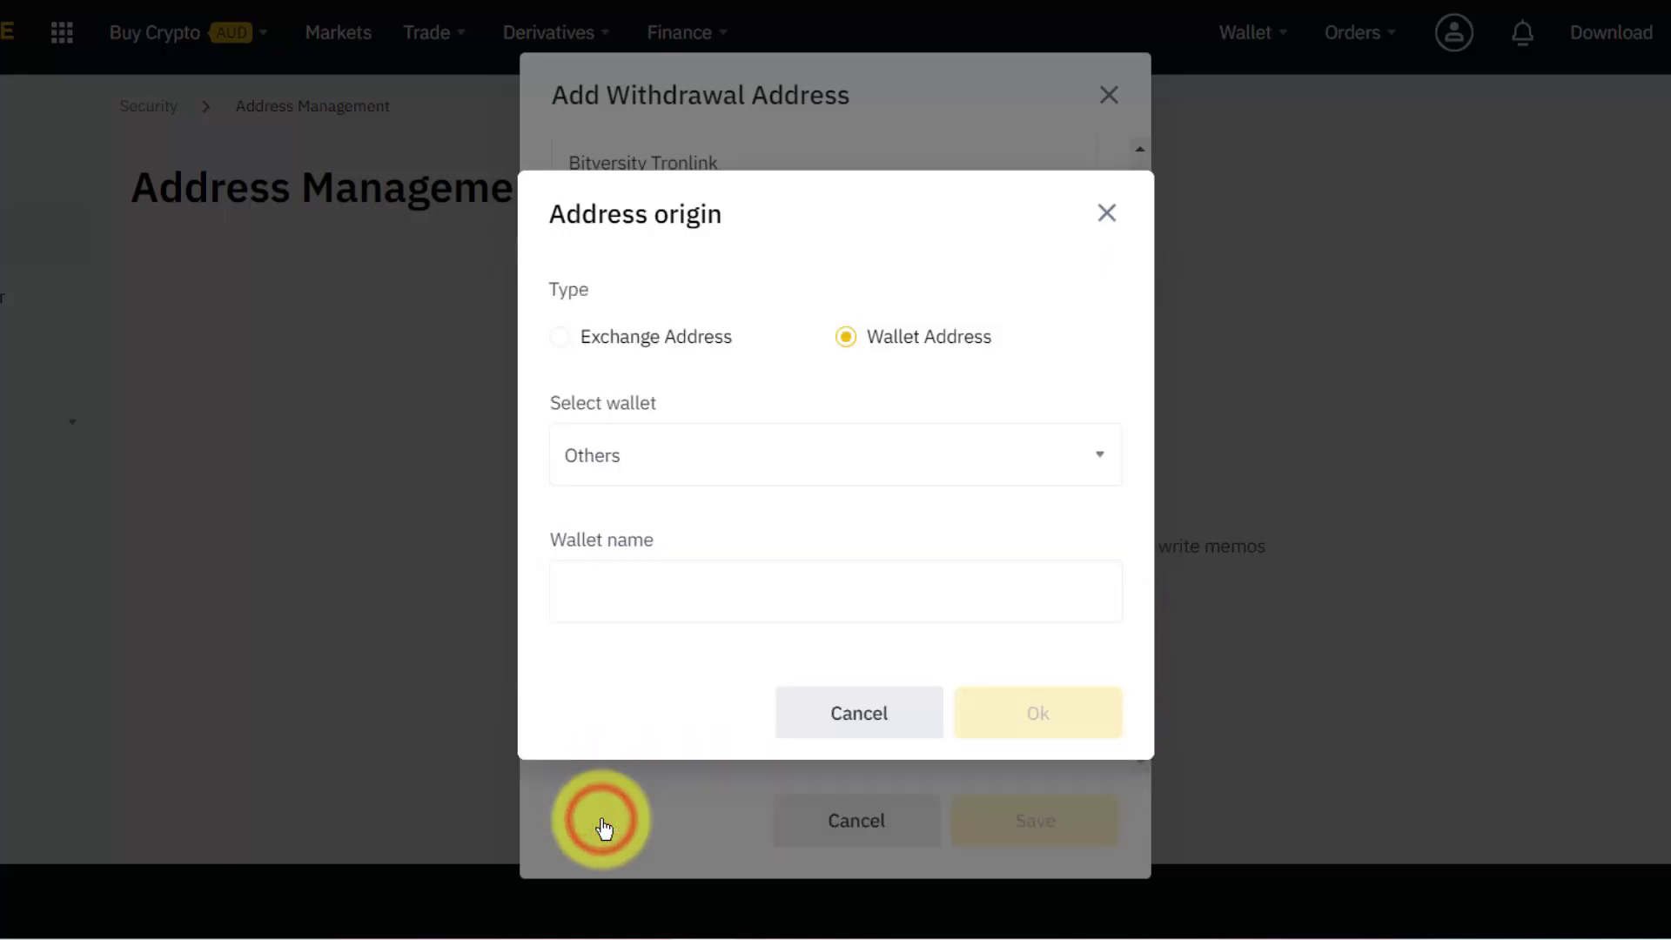
pyautogui.click(586, 579)
pyautogui.write('TronLink')
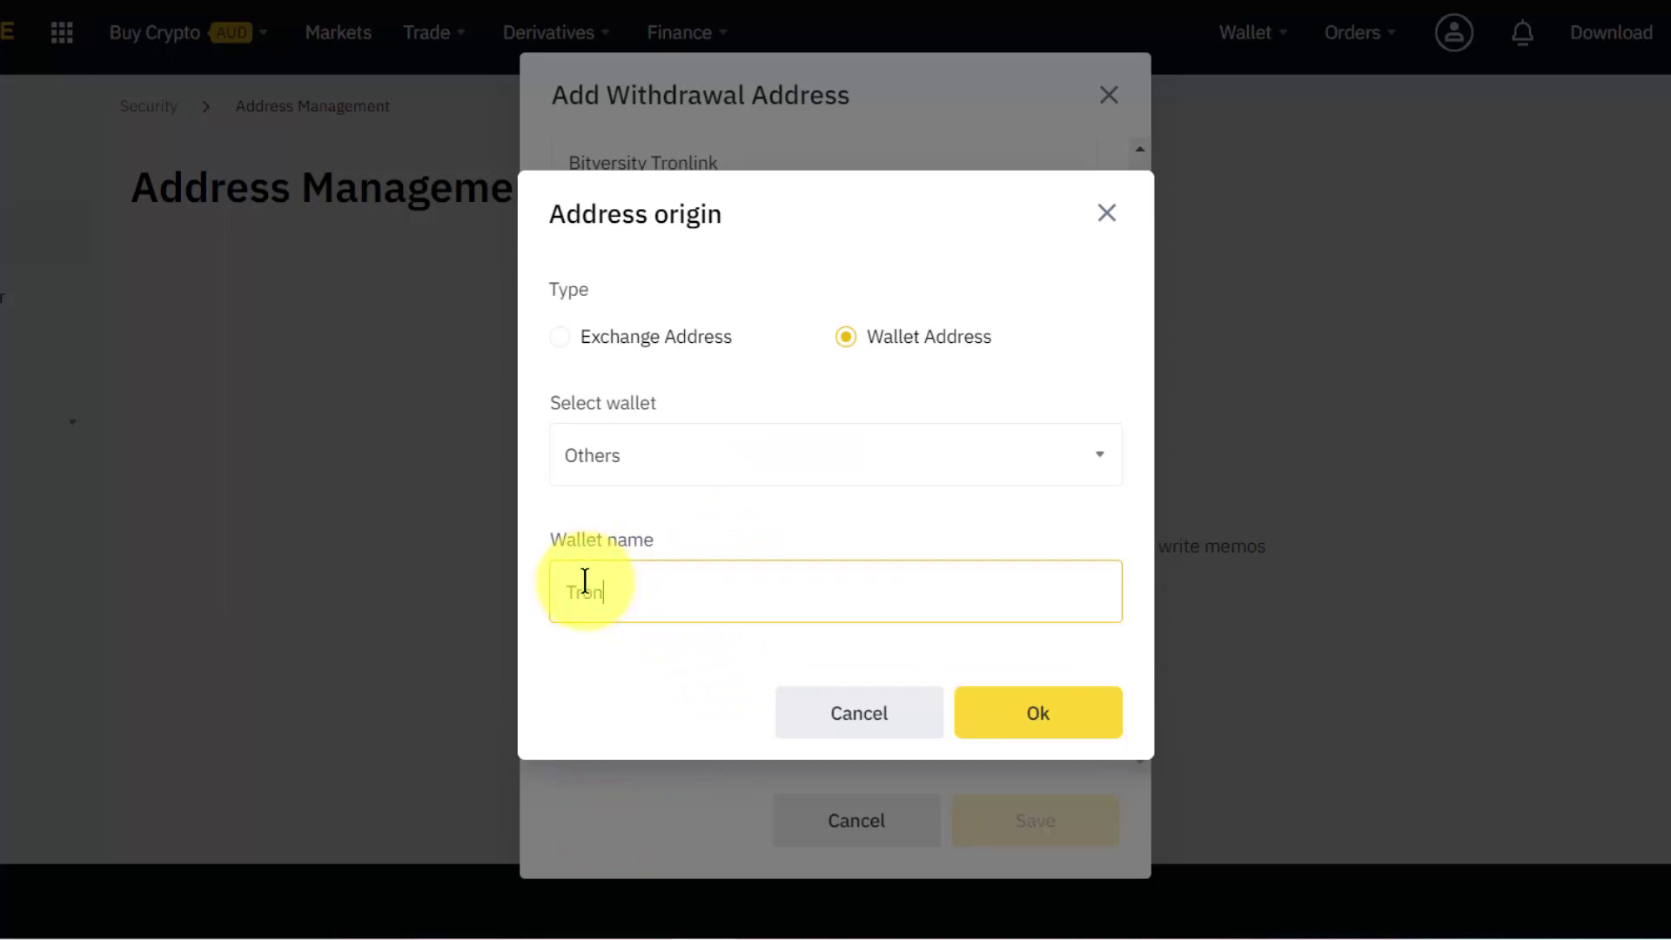
pyautogui.click(1040, 706)
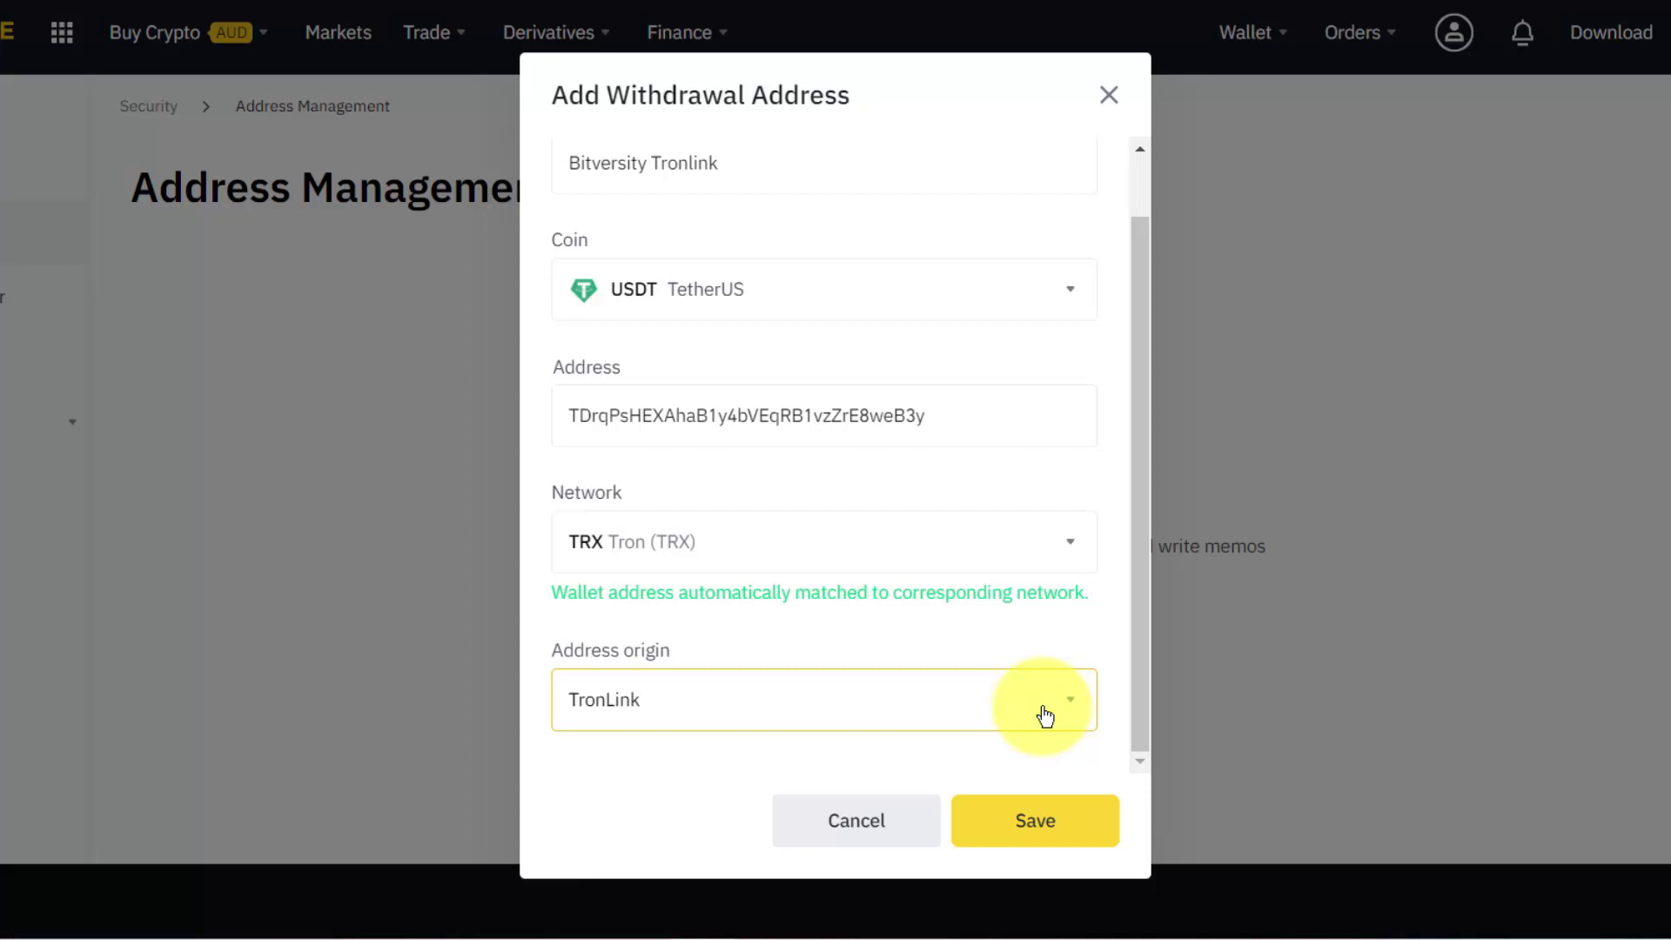
# Try saving the TronLink withdrawal address, then close the security verification prompt without verifying.
pyautogui.click(1030, 817)
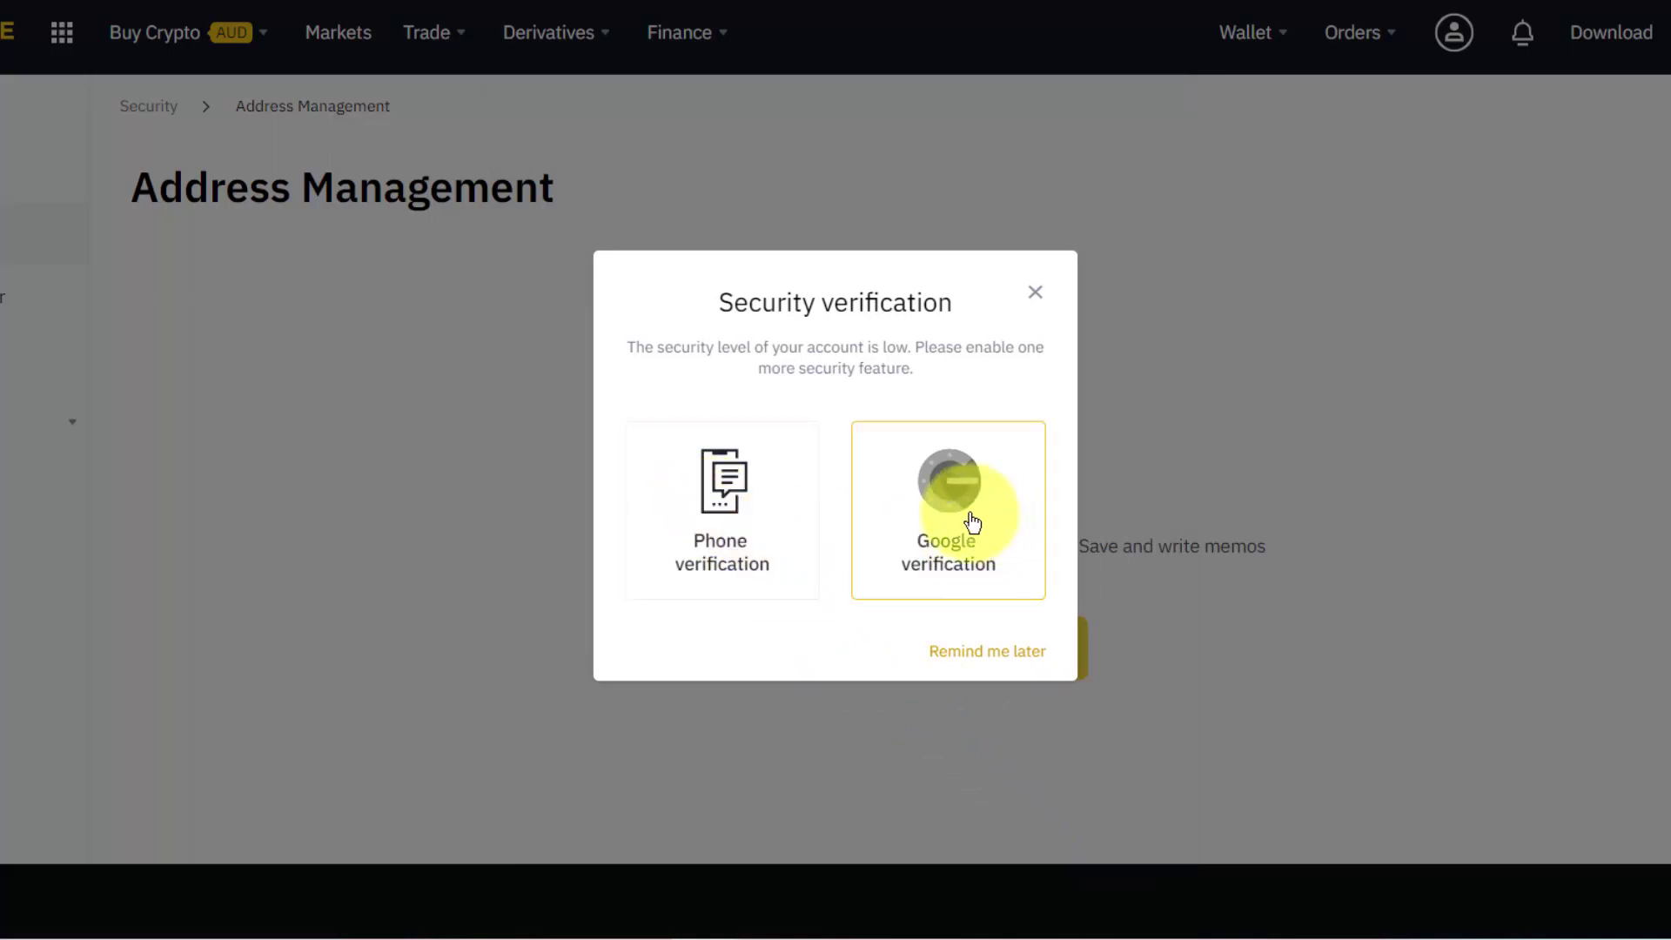
pyautogui.click(1035, 294)
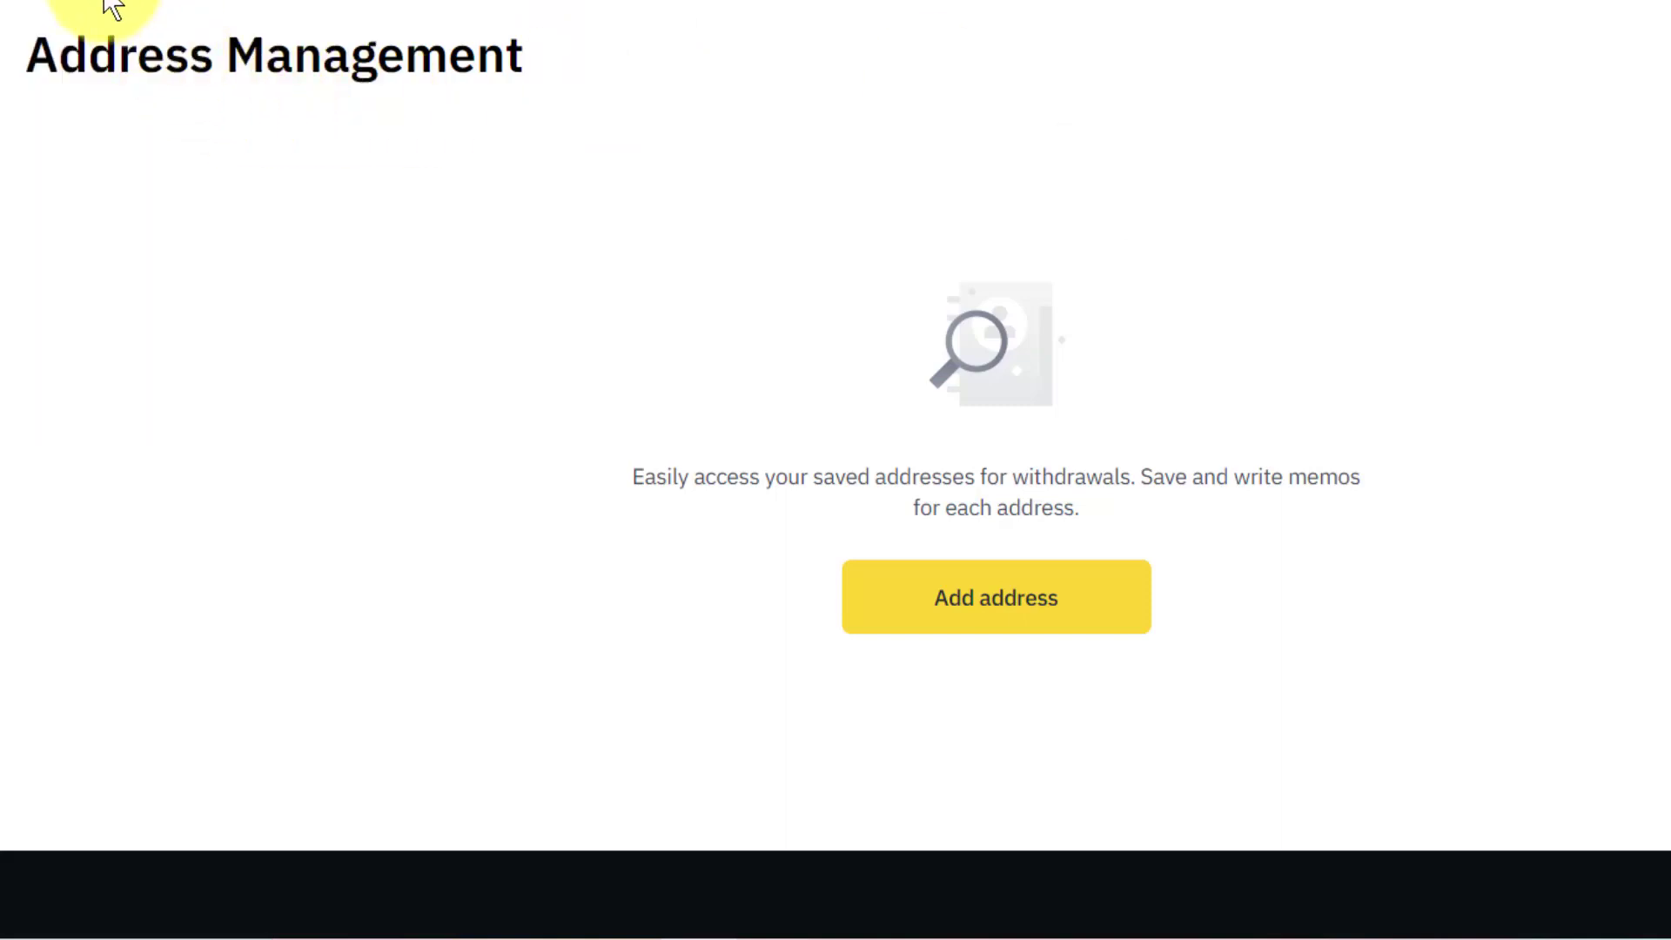
# Return from Address Management to the Security settings page via the breadcrumb.
pyautogui.click(34, 2)
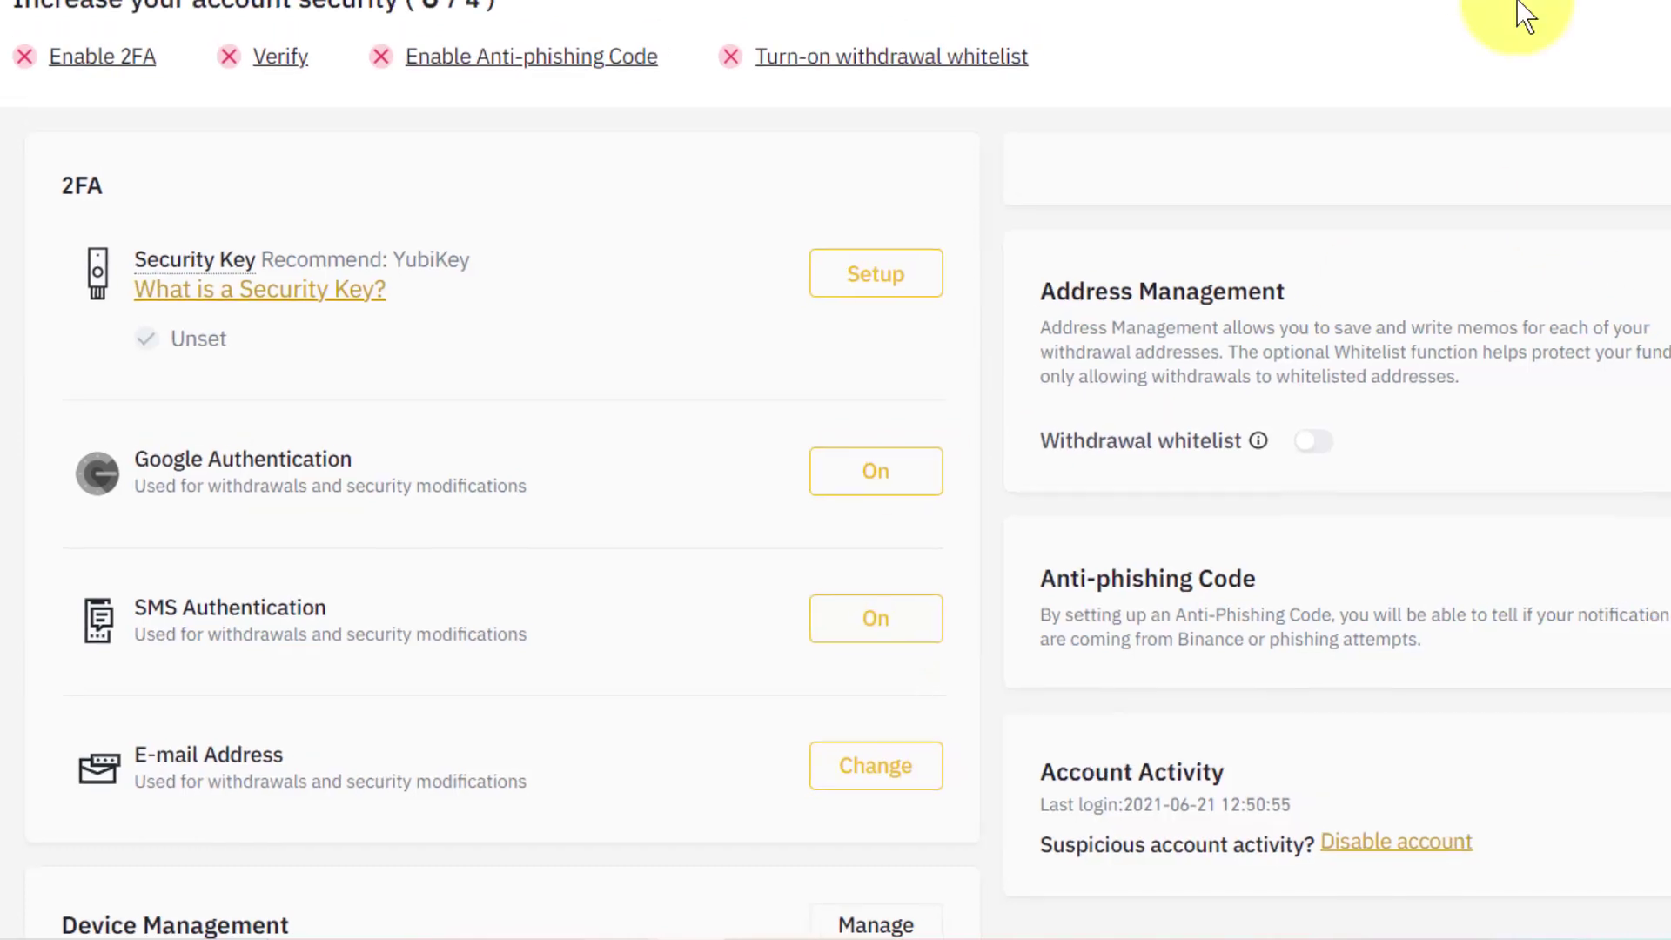
# Choose Australia as residential country in Personal Verification, then head back to the home page.
pyautogui.moveTo(1433, 21)
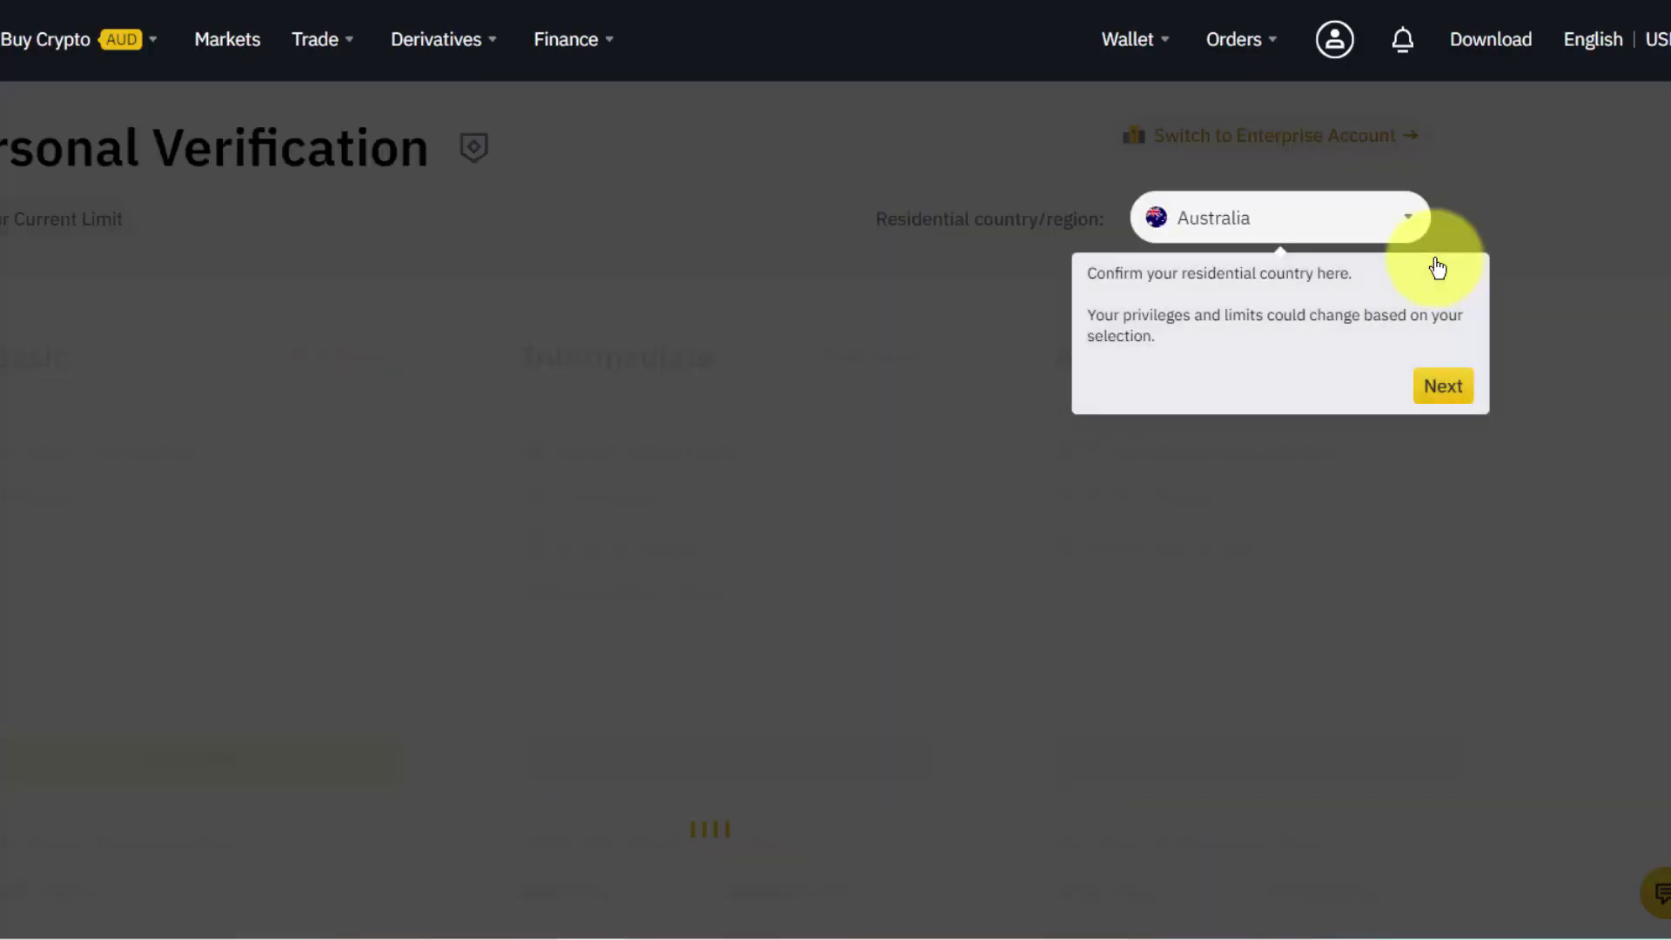
pyautogui.click(1412, 218)
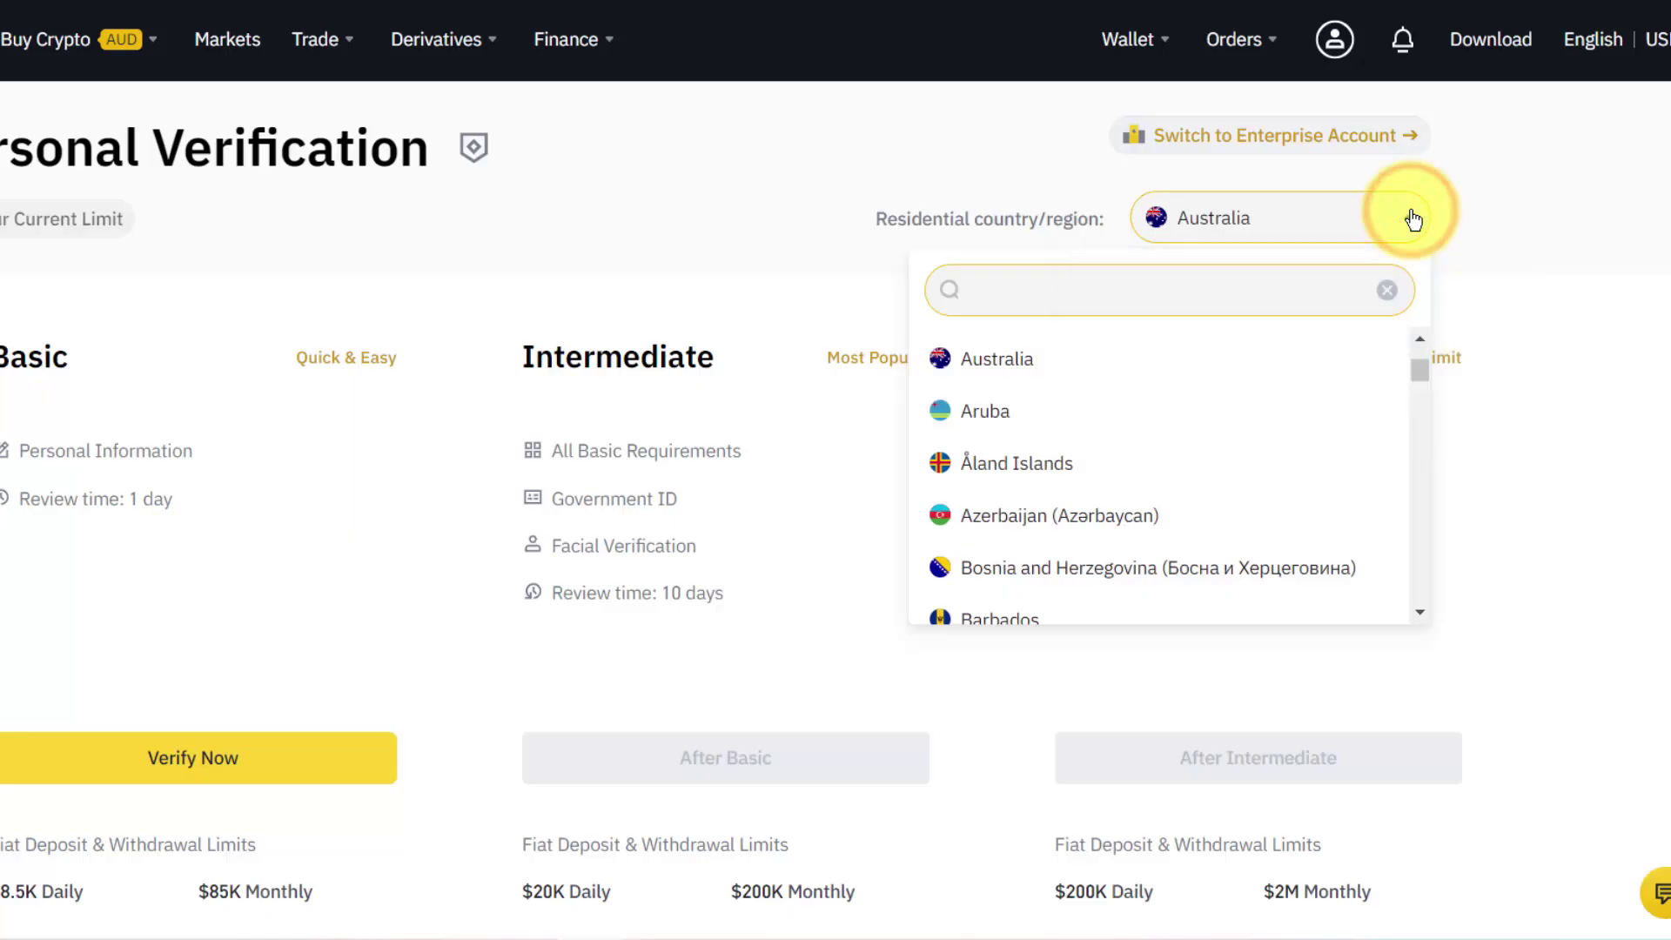
pyautogui.click(1006, 360)
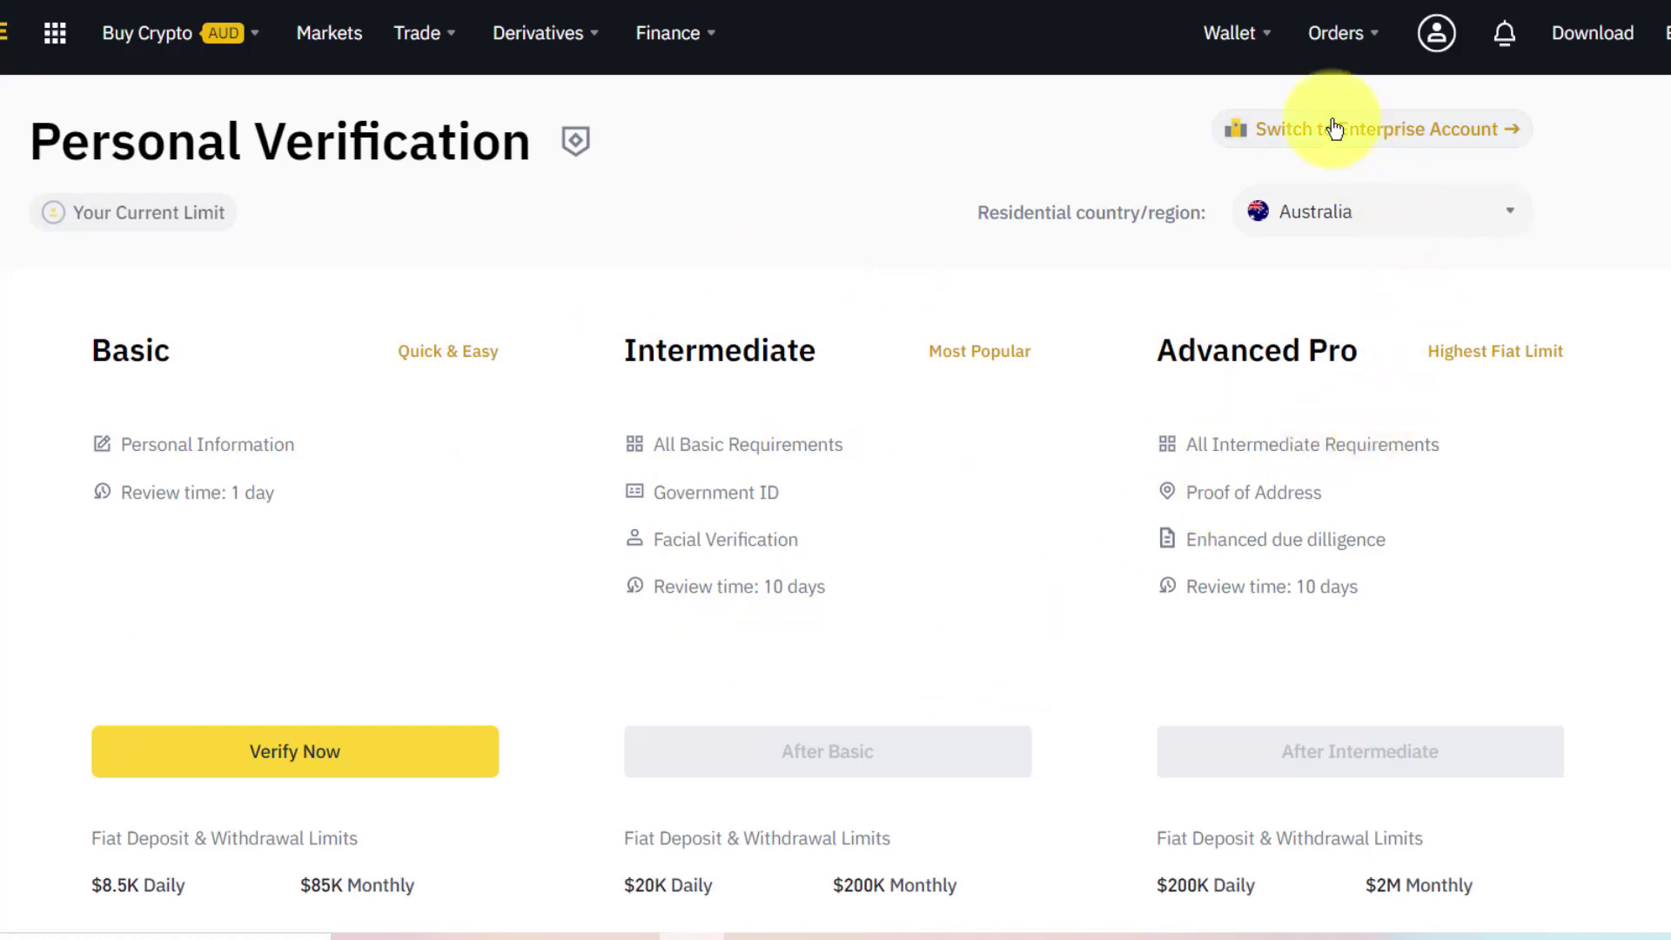
pyautogui.moveTo(1253, 40)
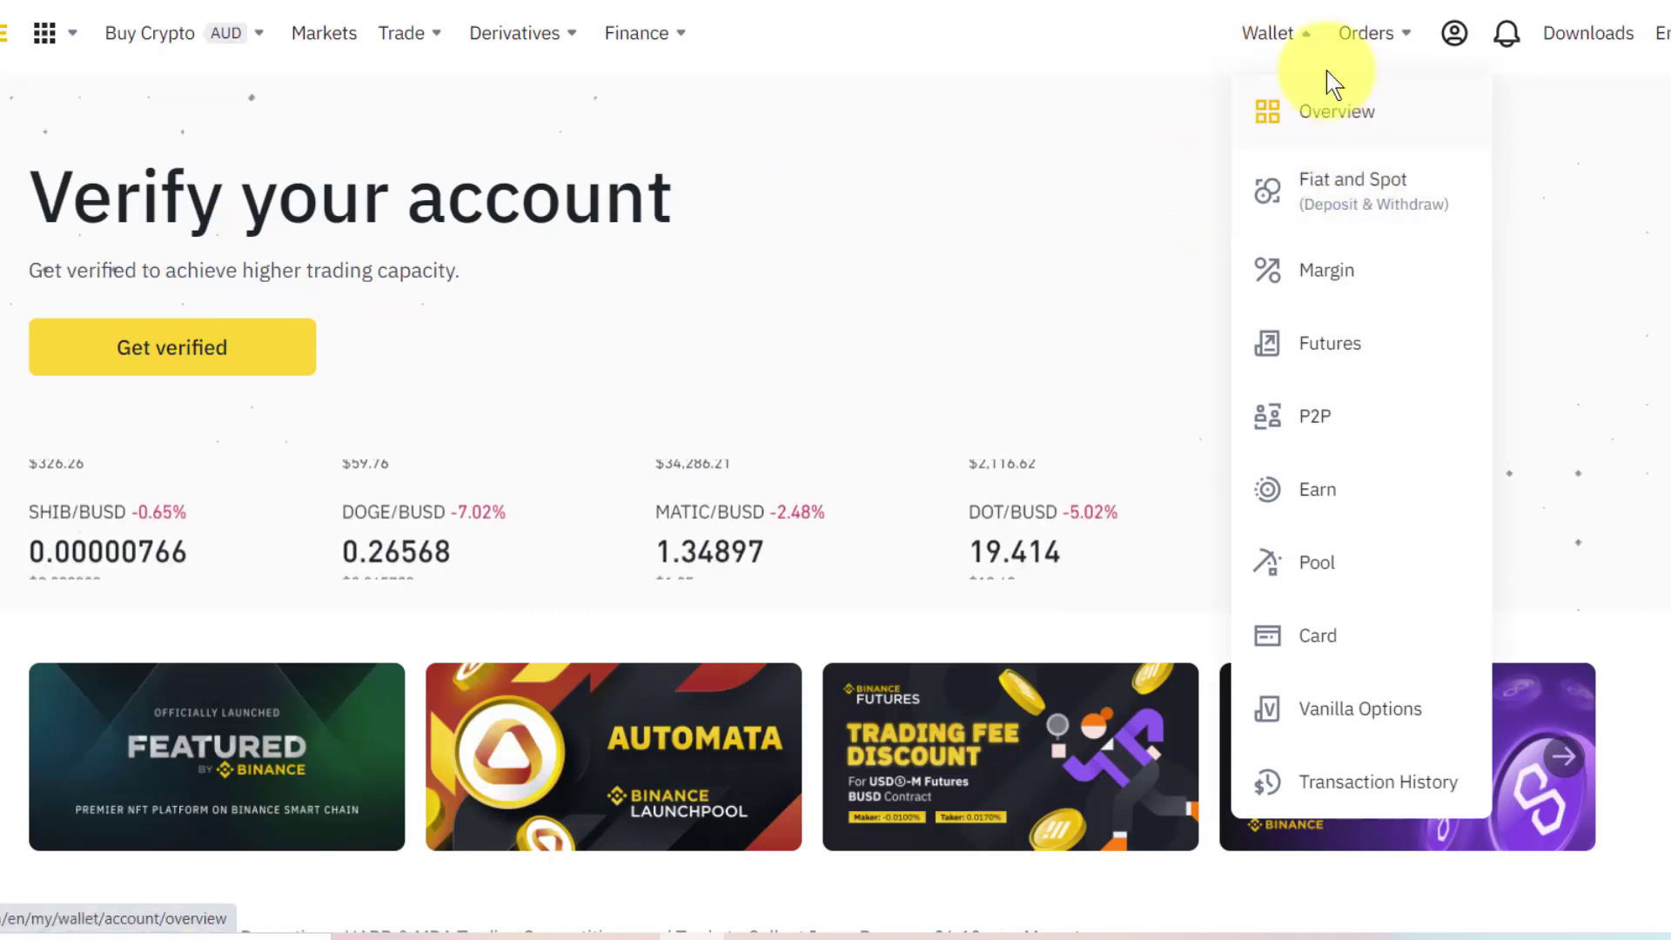
# Go to Wallet's Fiat and Spot page to begin an AUD PayID/Osko deposit.
pyautogui.moveTo(1455, 40)
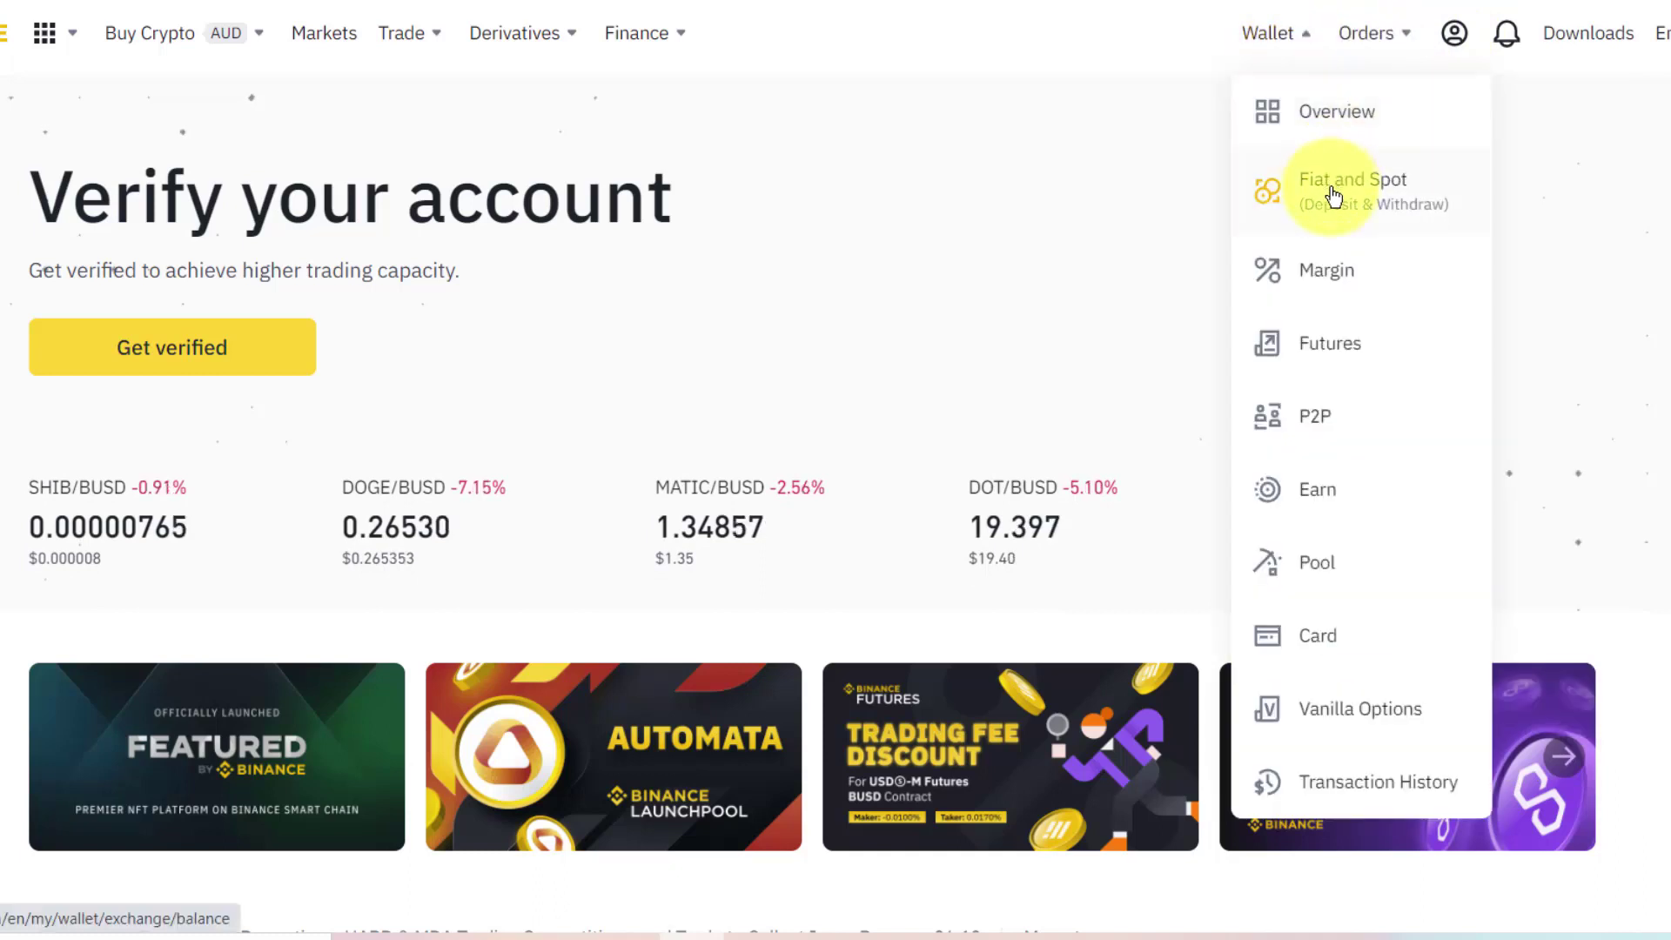
pyautogui.click(1340, 200)
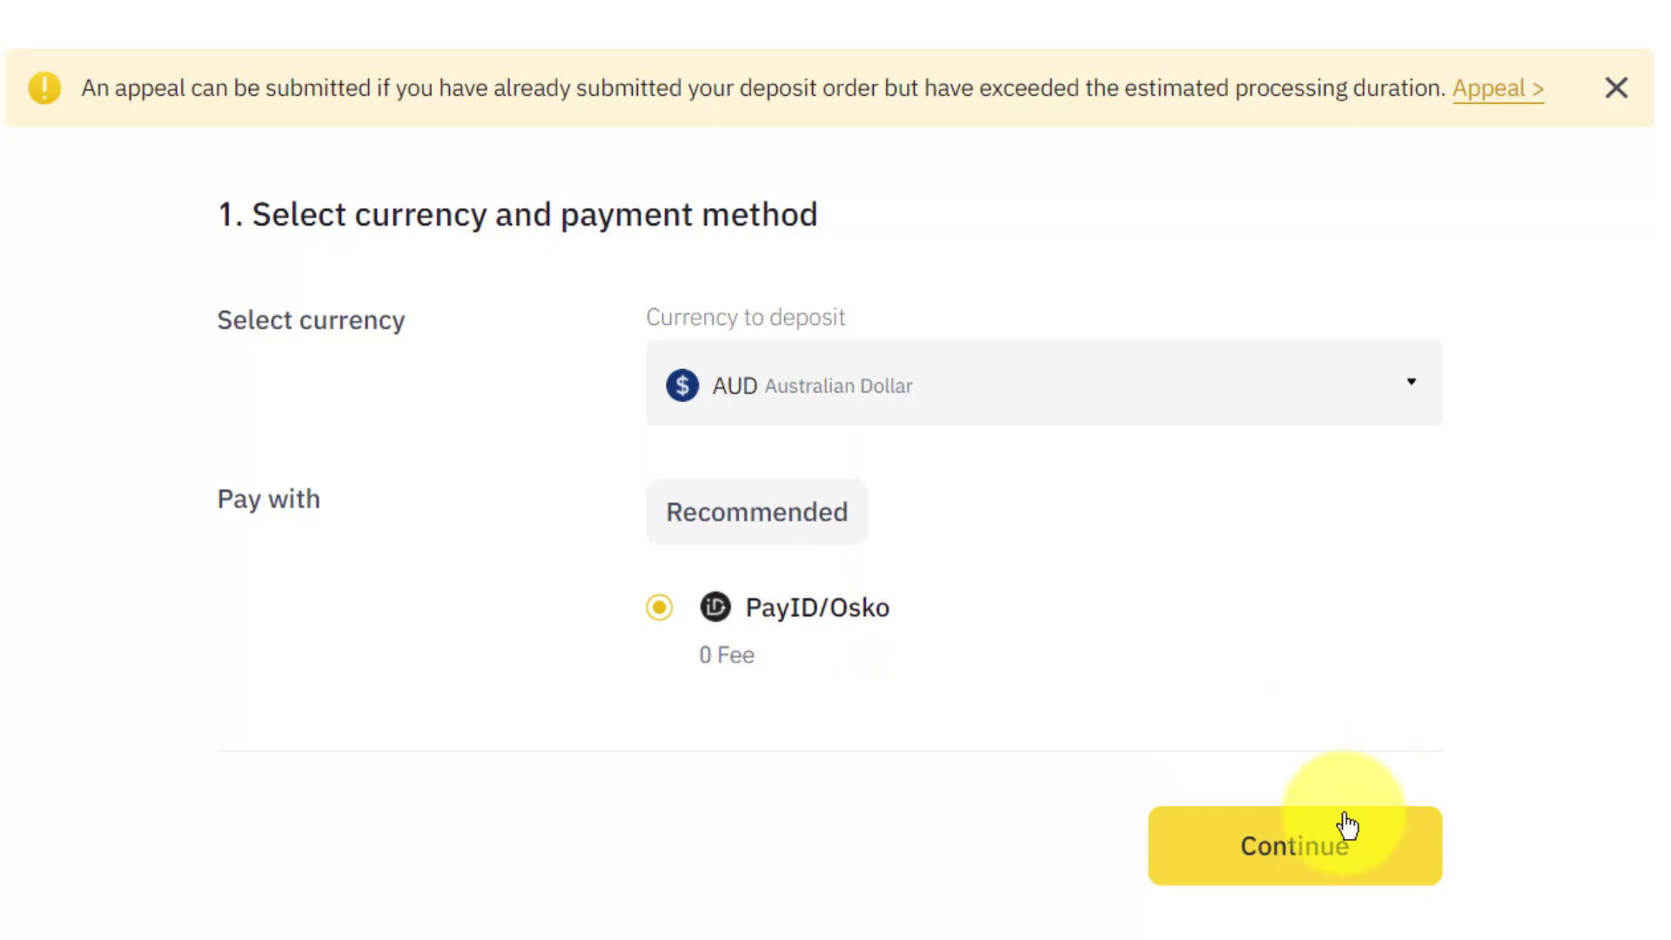
pyautogui.click(1297, 856)
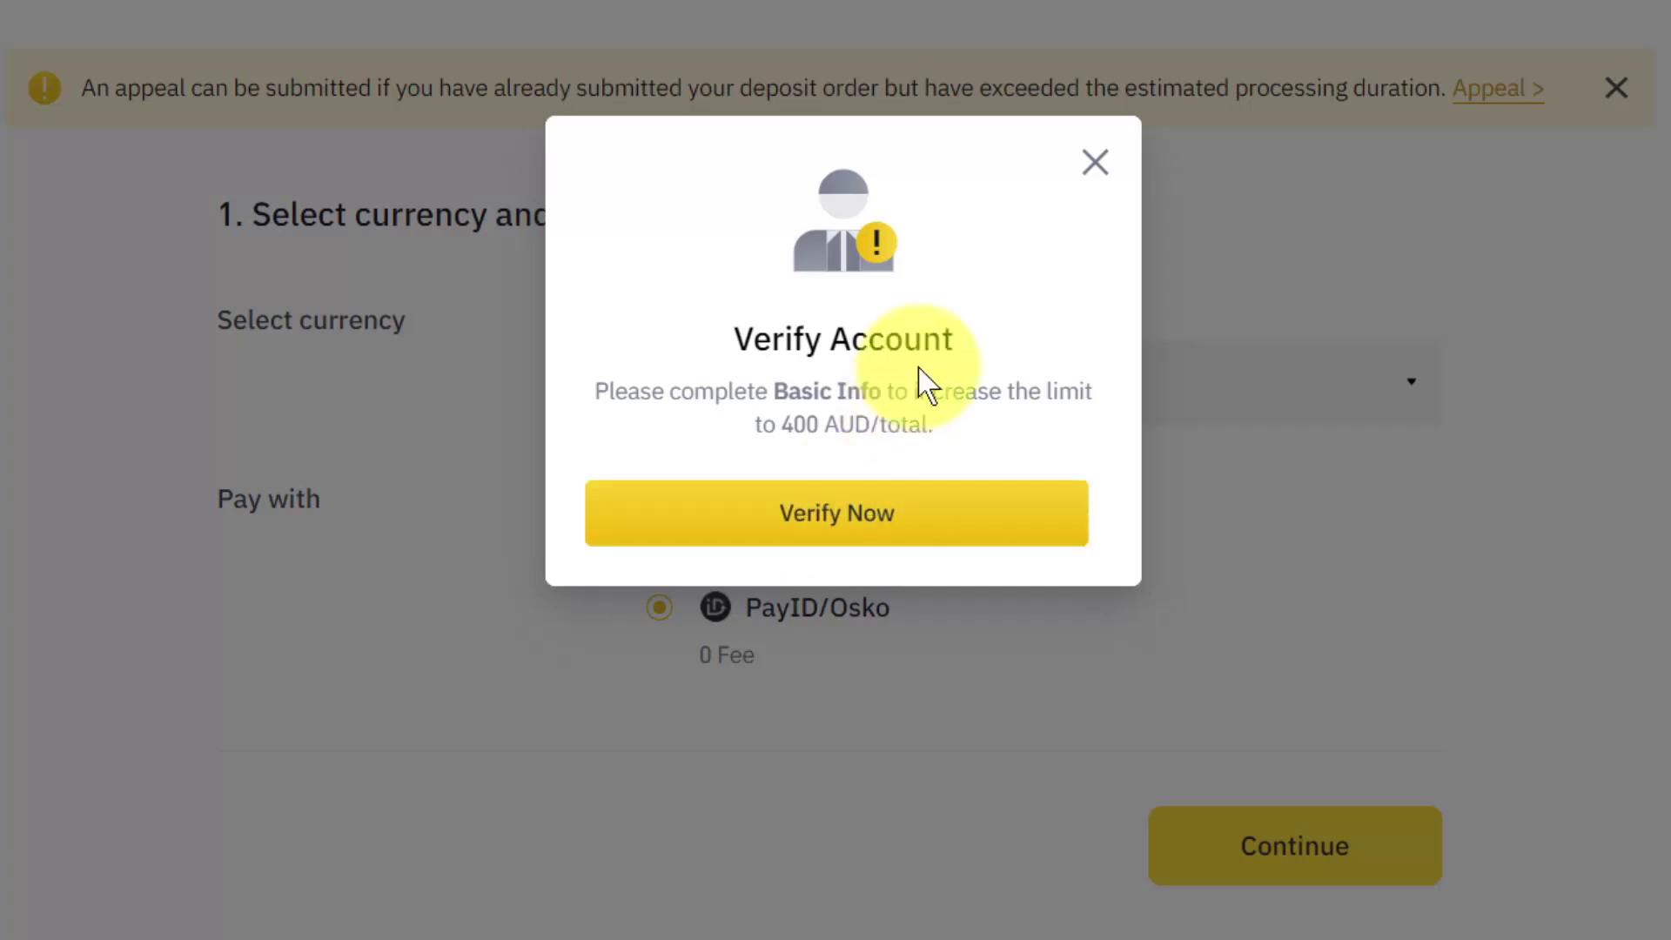
pyautogui.click(1095, 162)
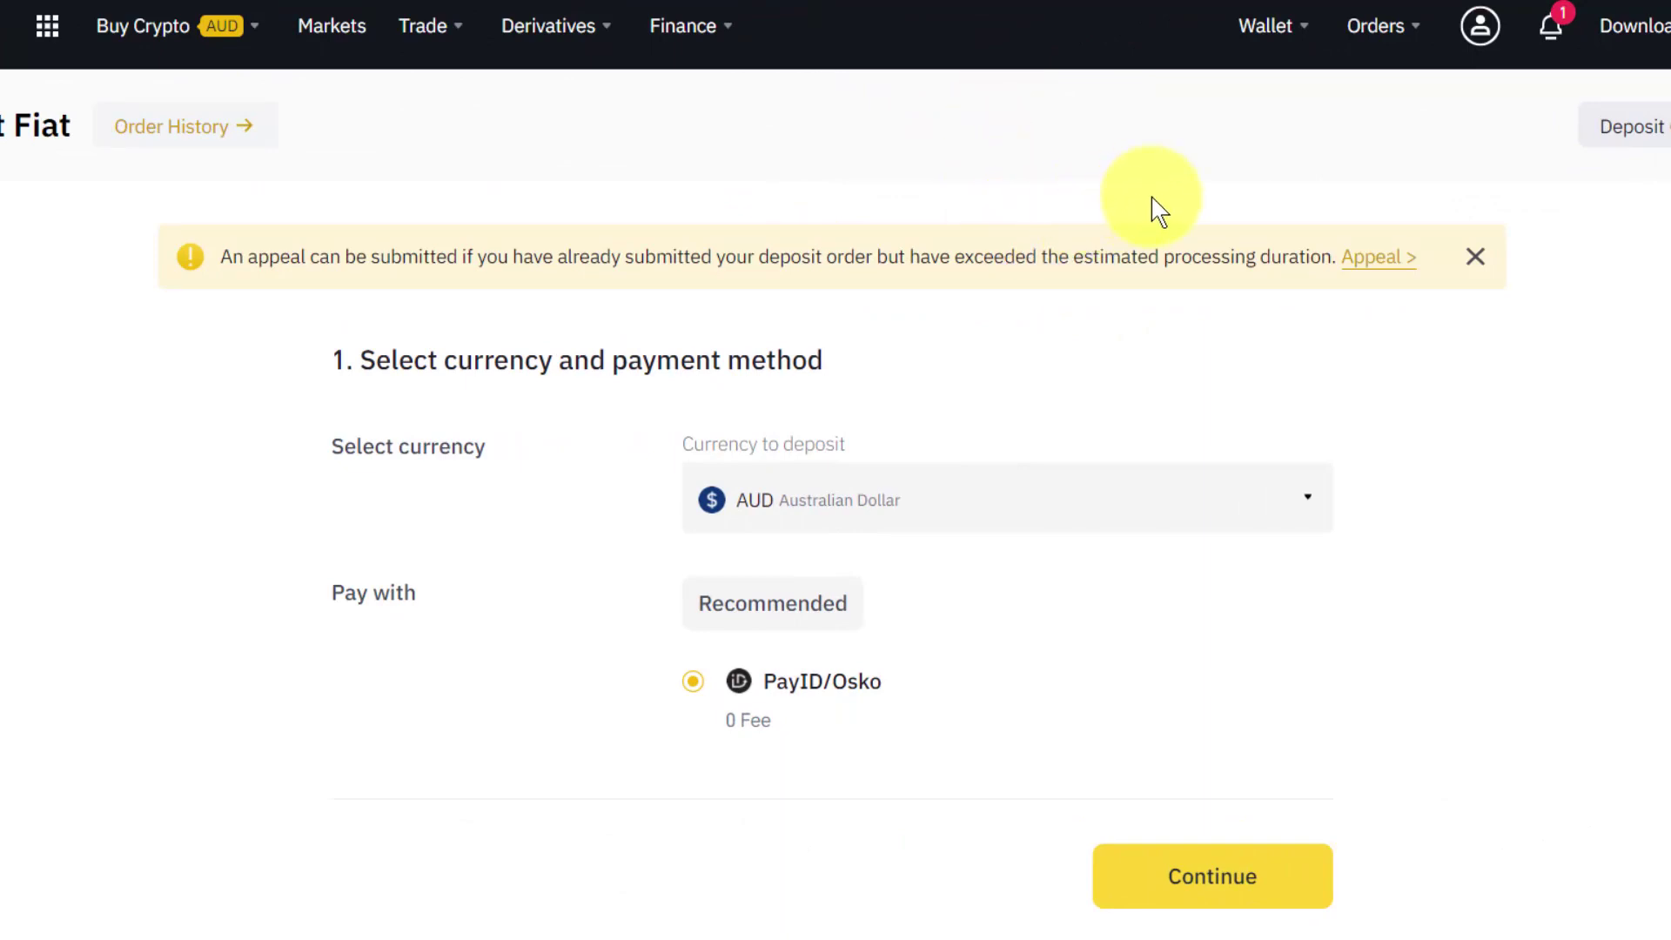
# Proceed to the AUD deposit details and replace the rejected 9000 amount with 1000.
pyautogui.moveTo(1275, 27)
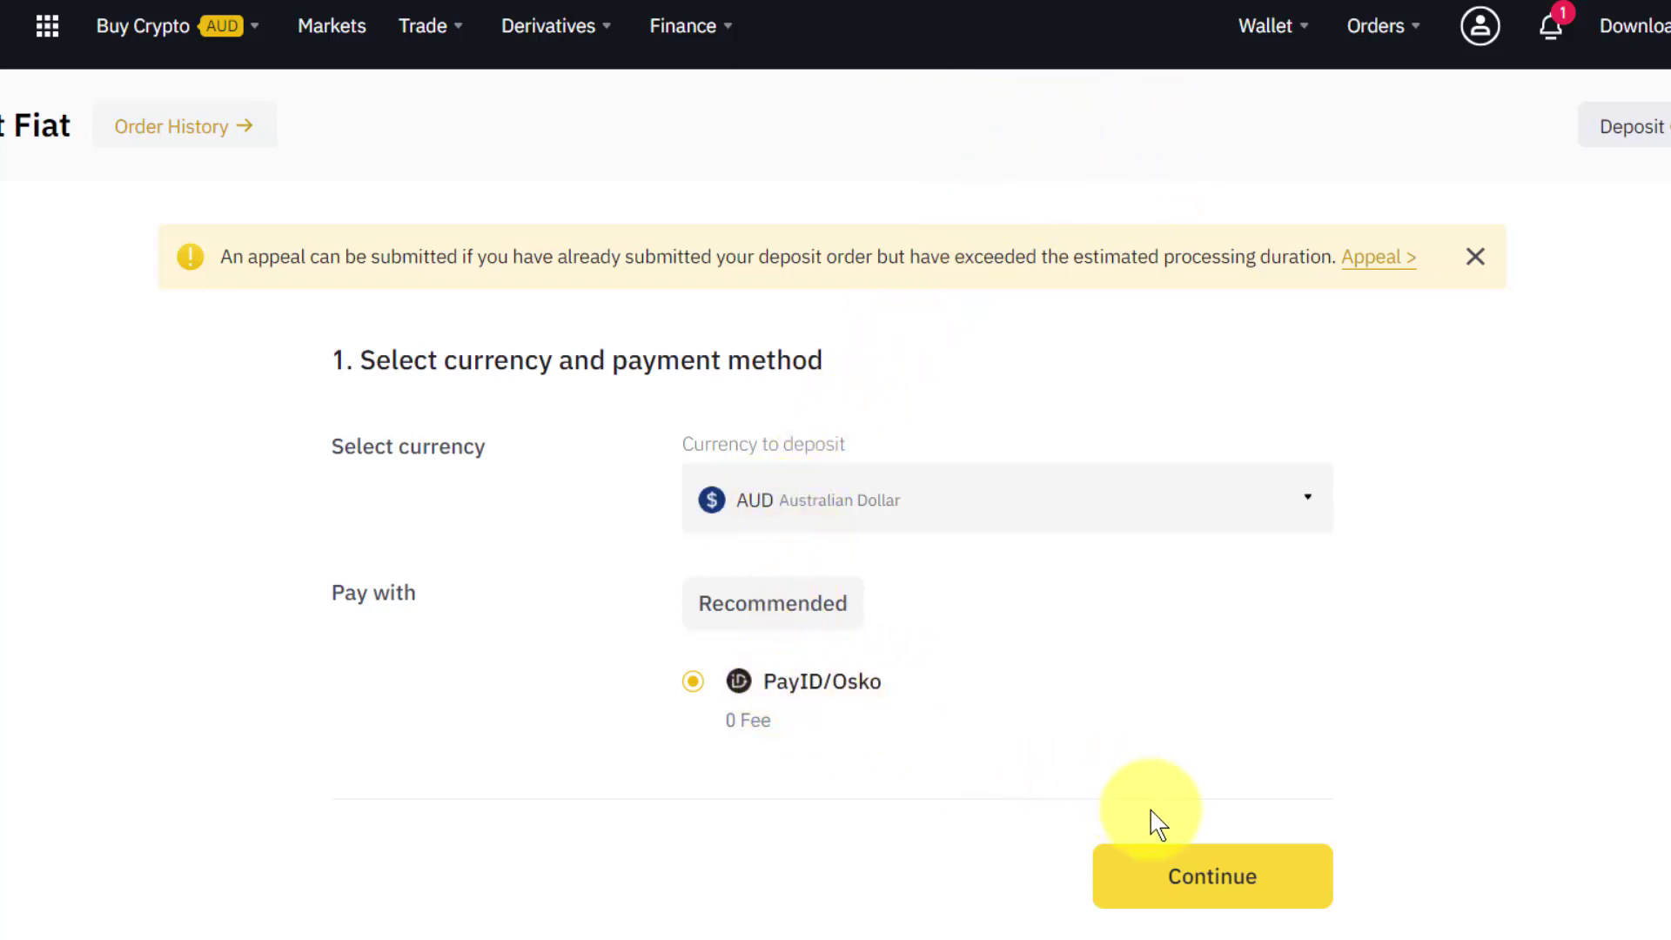
pyautogui.click(1217, 885)
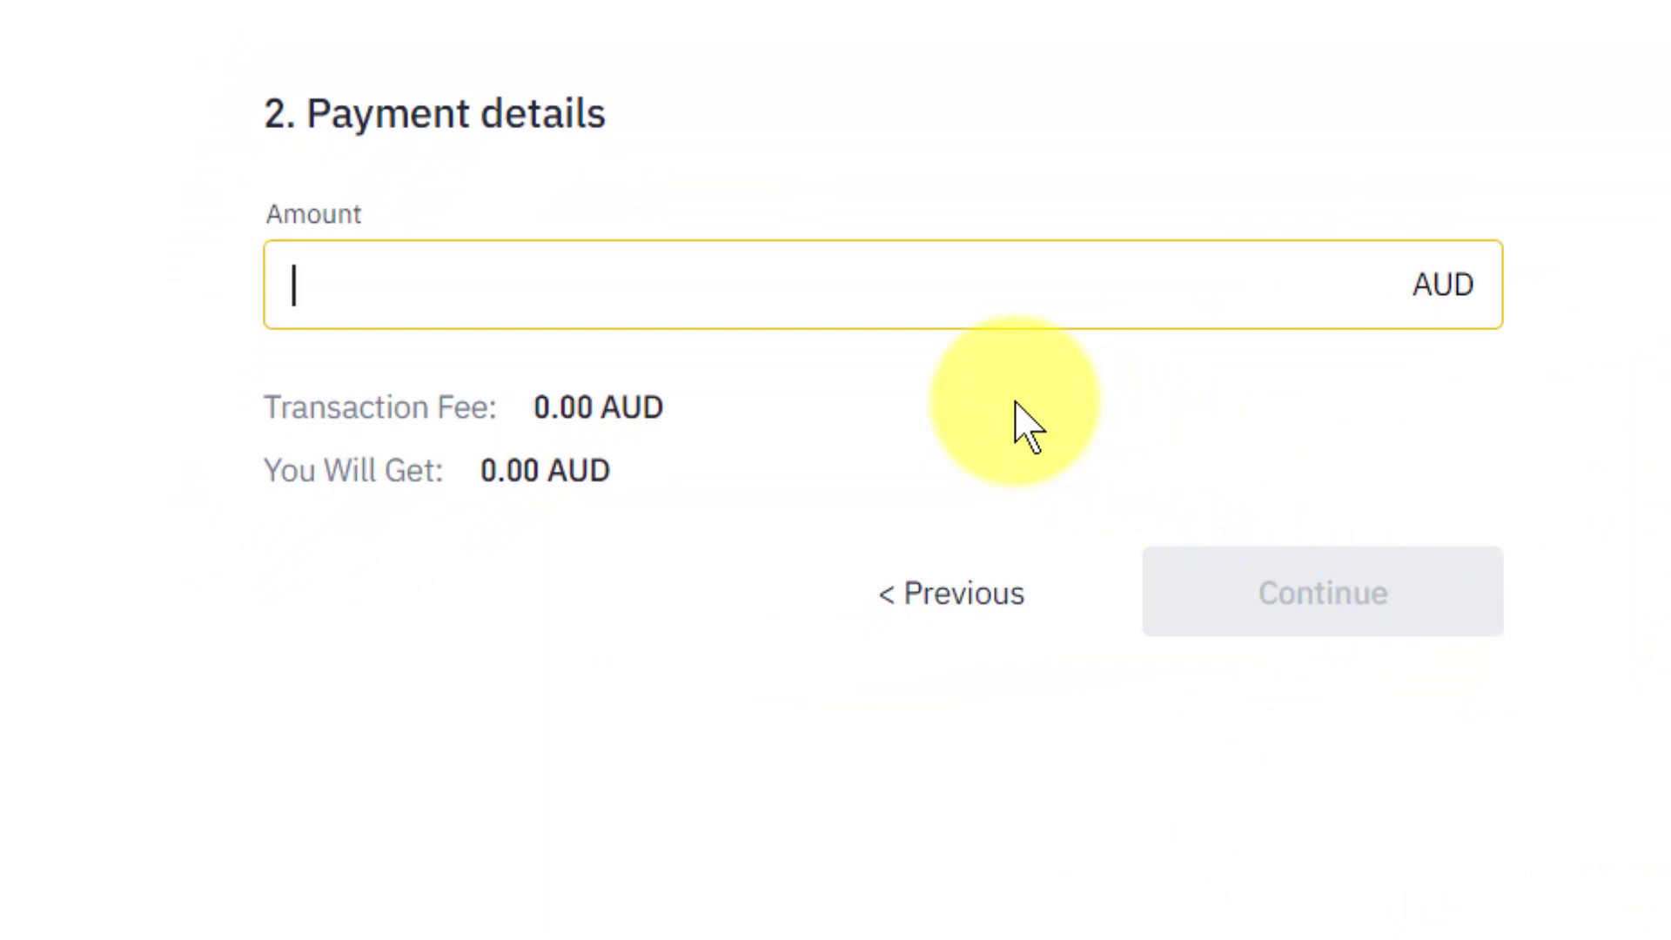
pyautogui.write('9000')
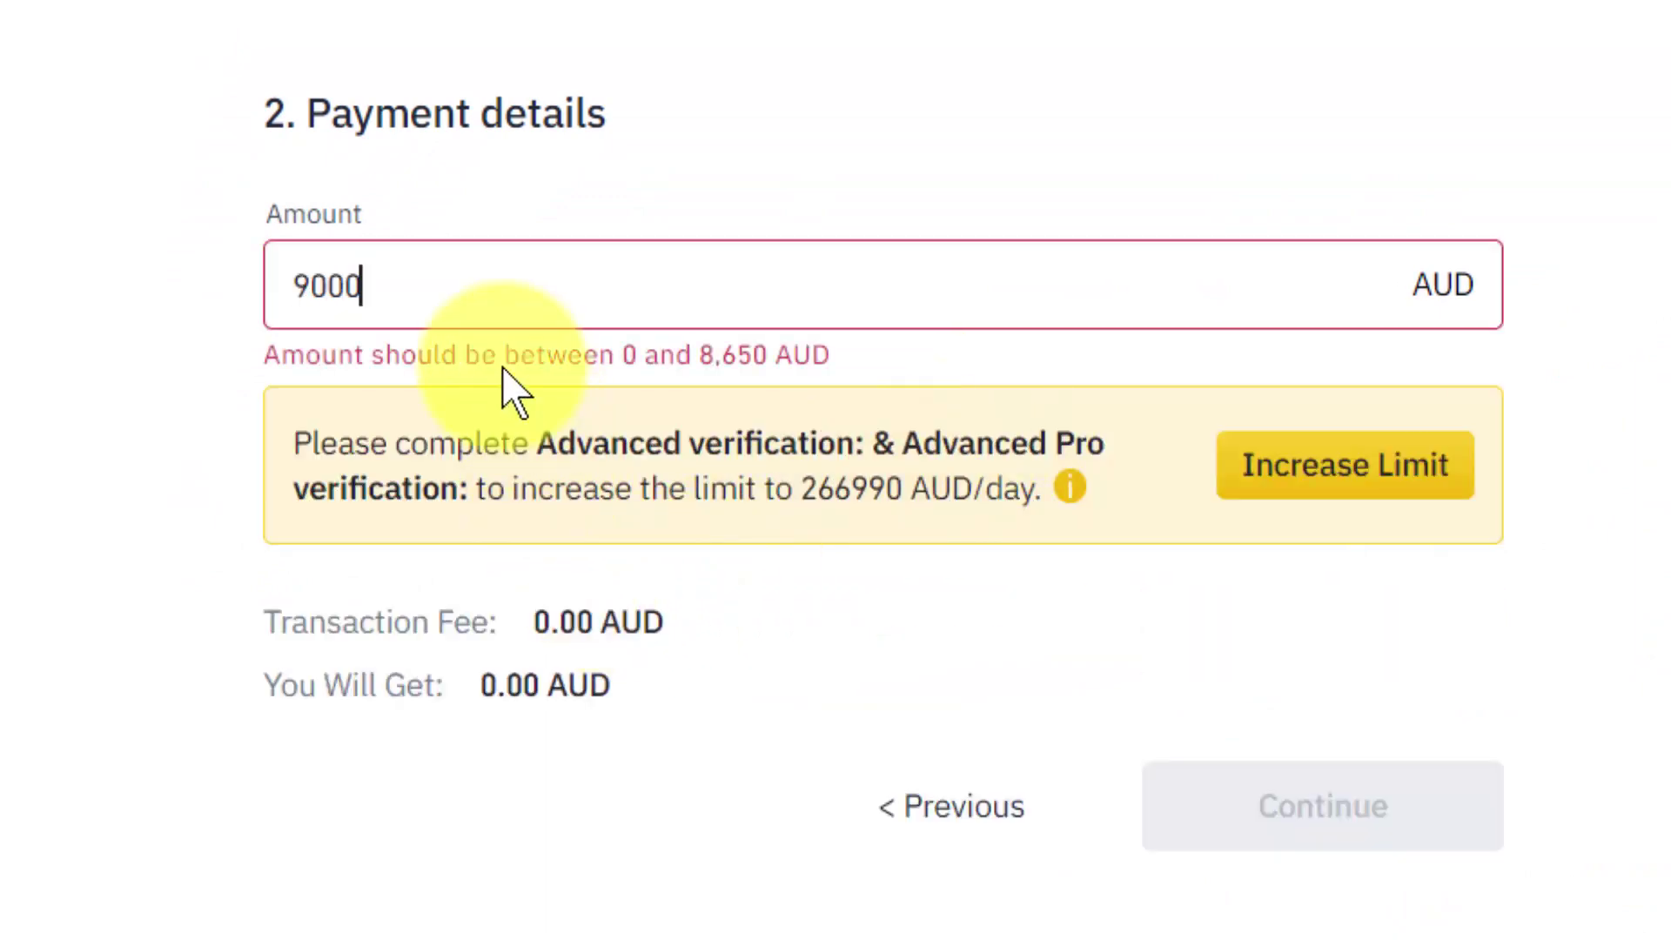
pyautogui.press('BackSpace')
pyautogui.press('BackSpace')
pyautogui.press('BackSpace')
pyautogui.press('BackSpace')
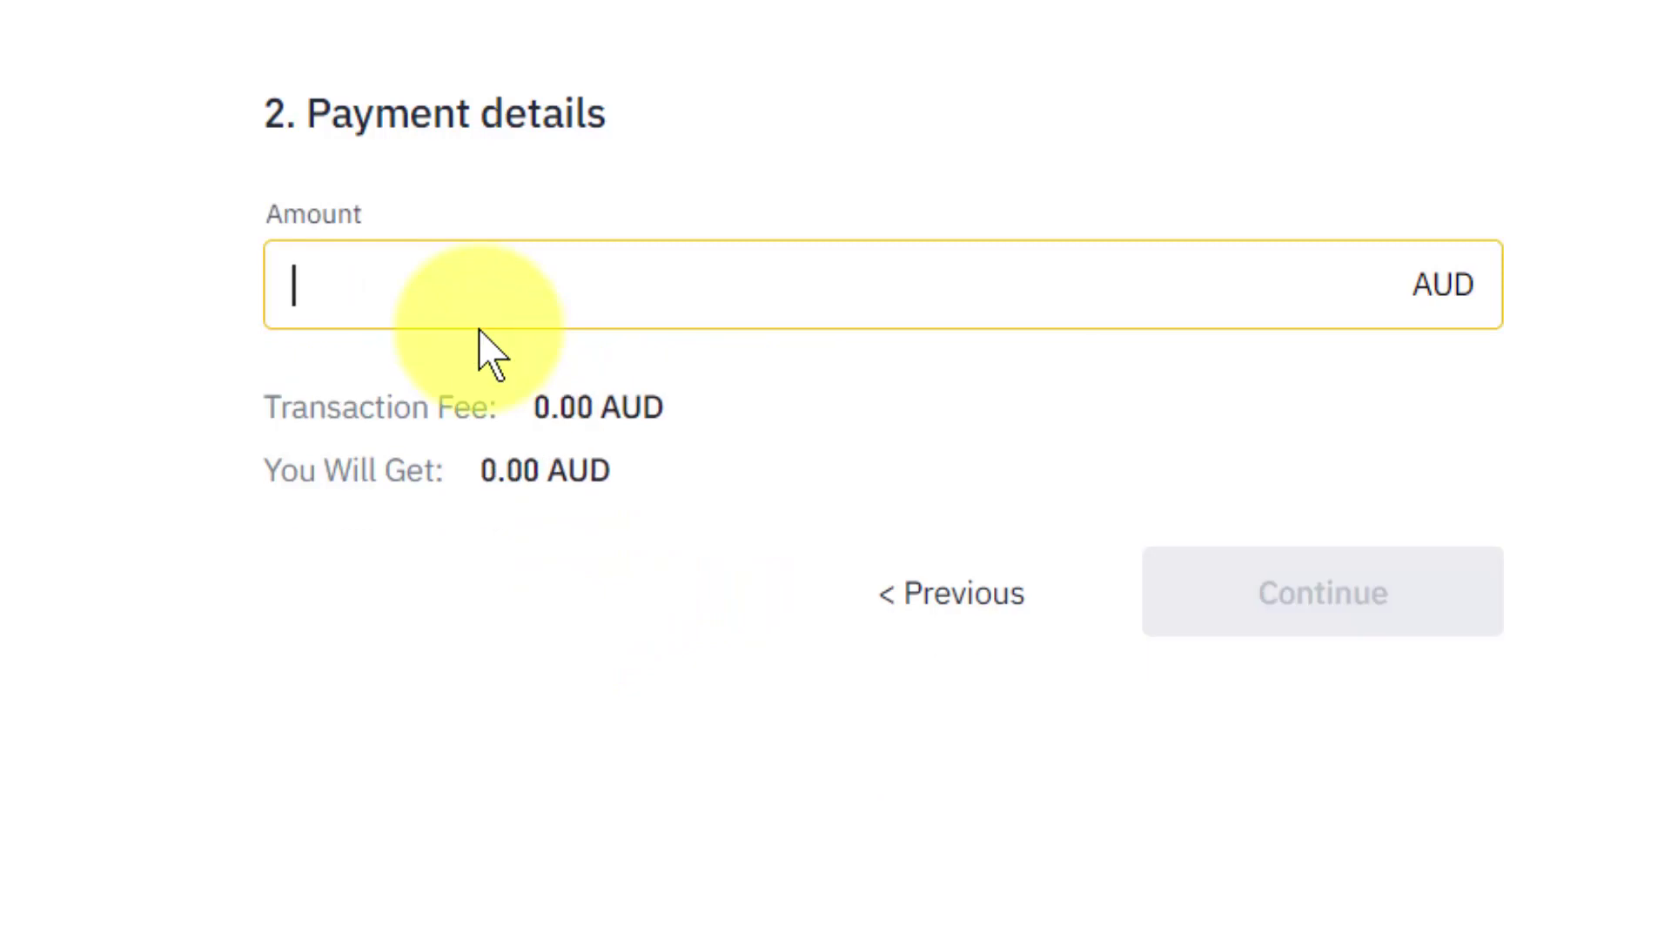
pyautogui.write('1000')
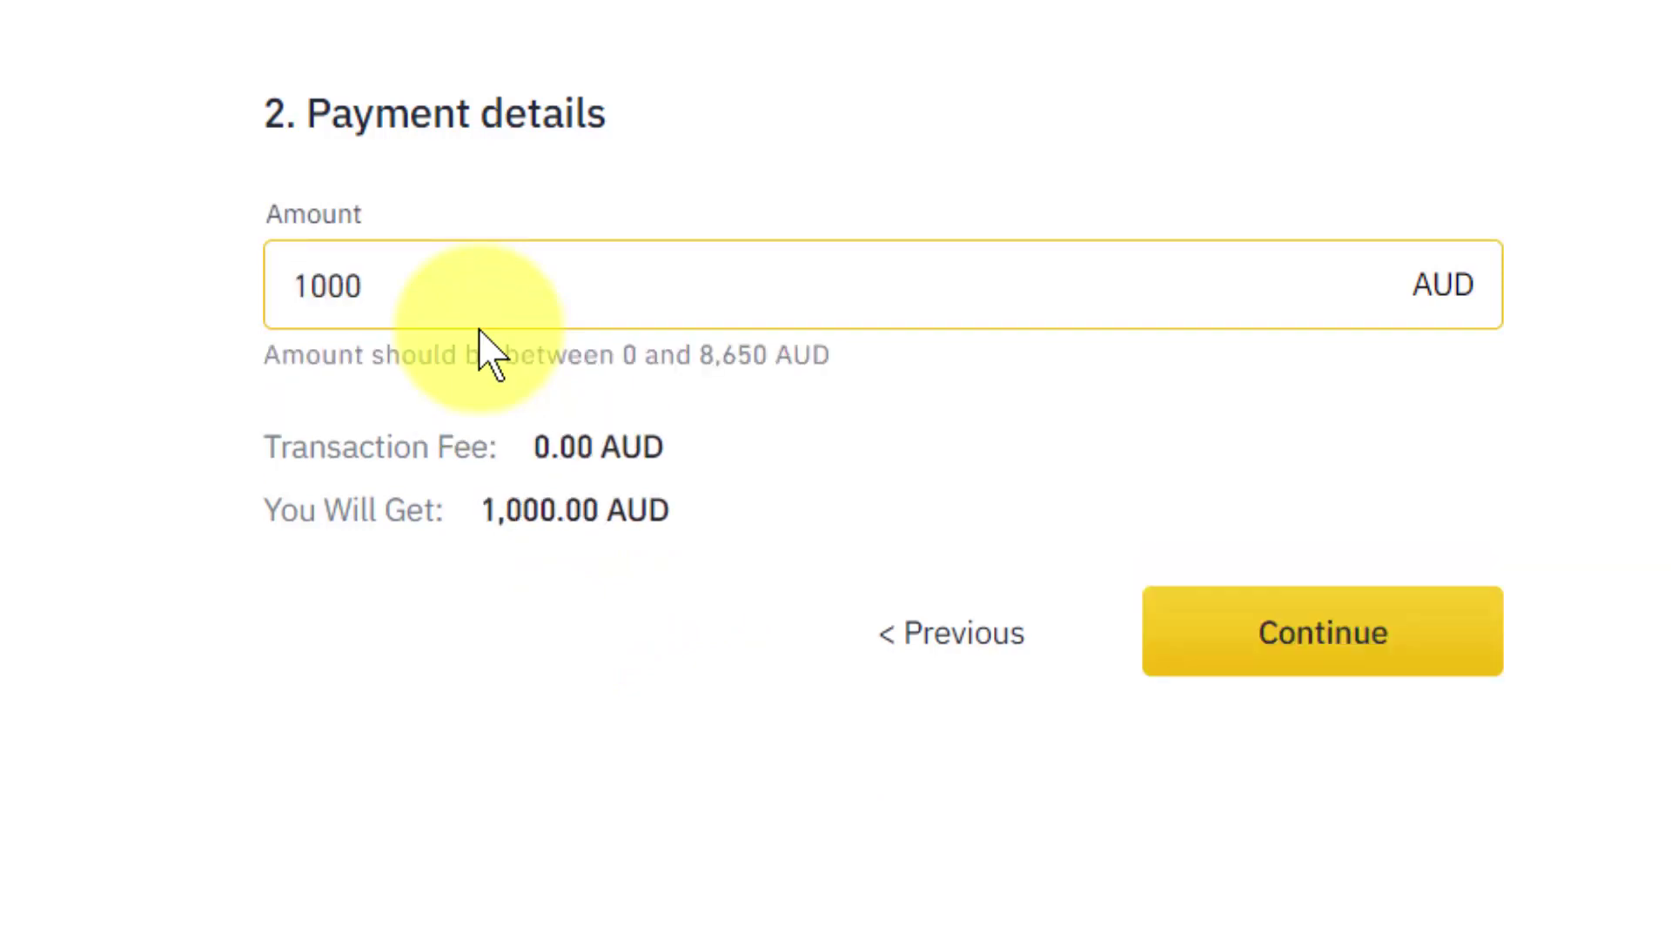
# Continue to the PayID bank-transfer instructions and copy the PayID address.
pyautogui.click(1339, 659)
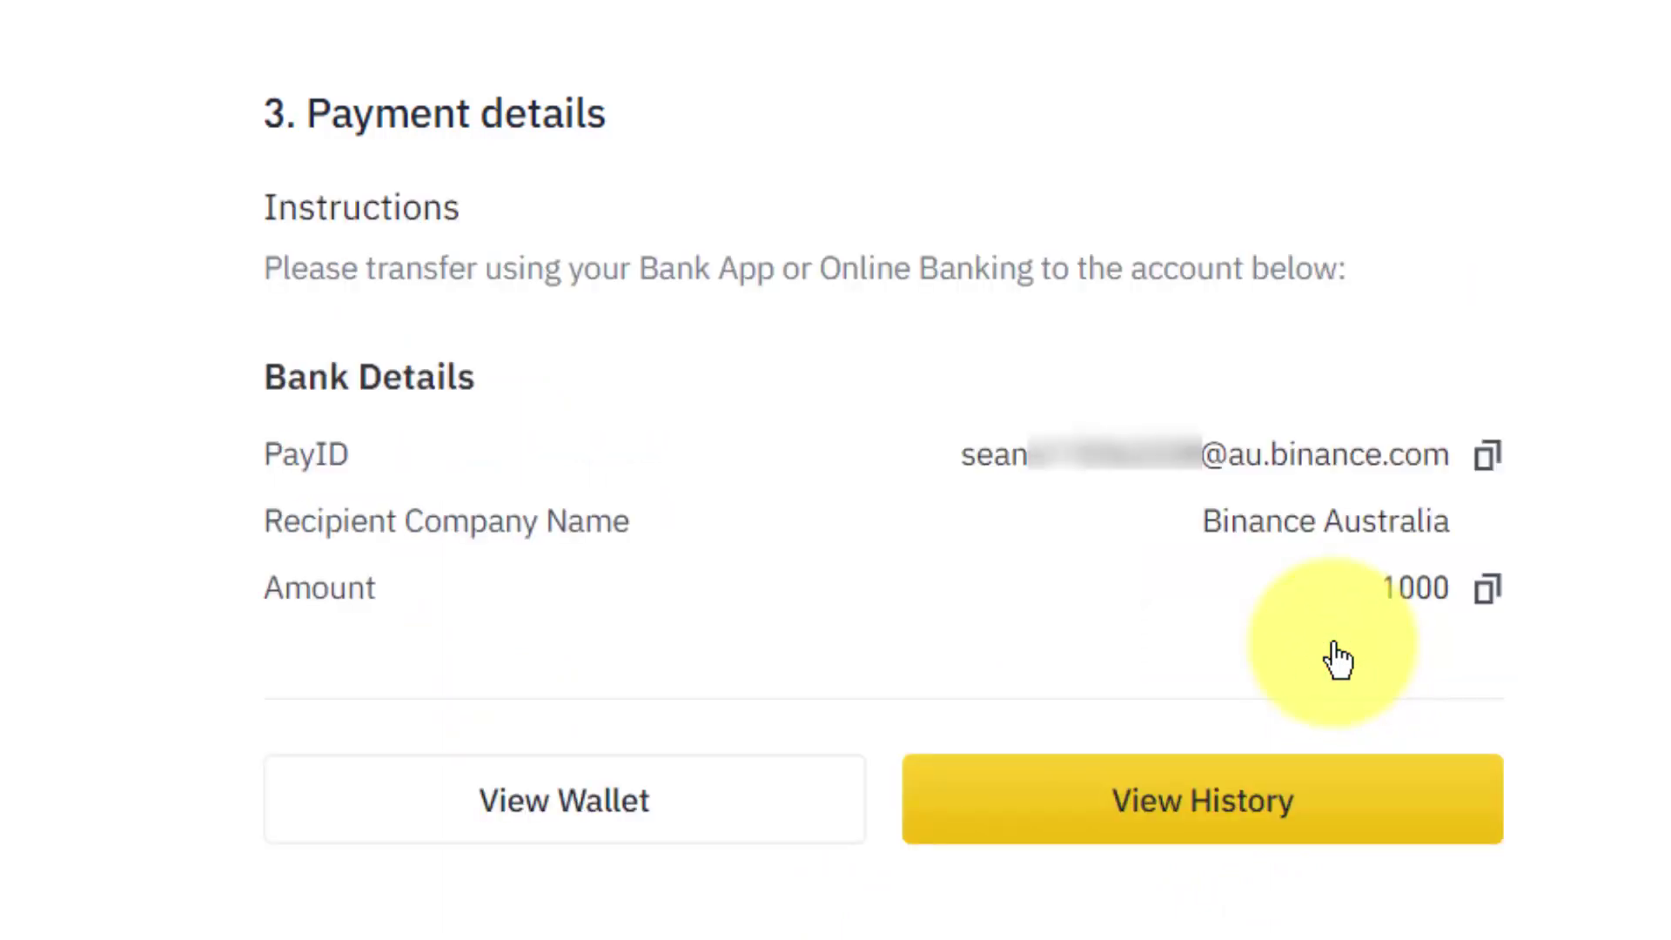
pyautogui.click(1493, 470)
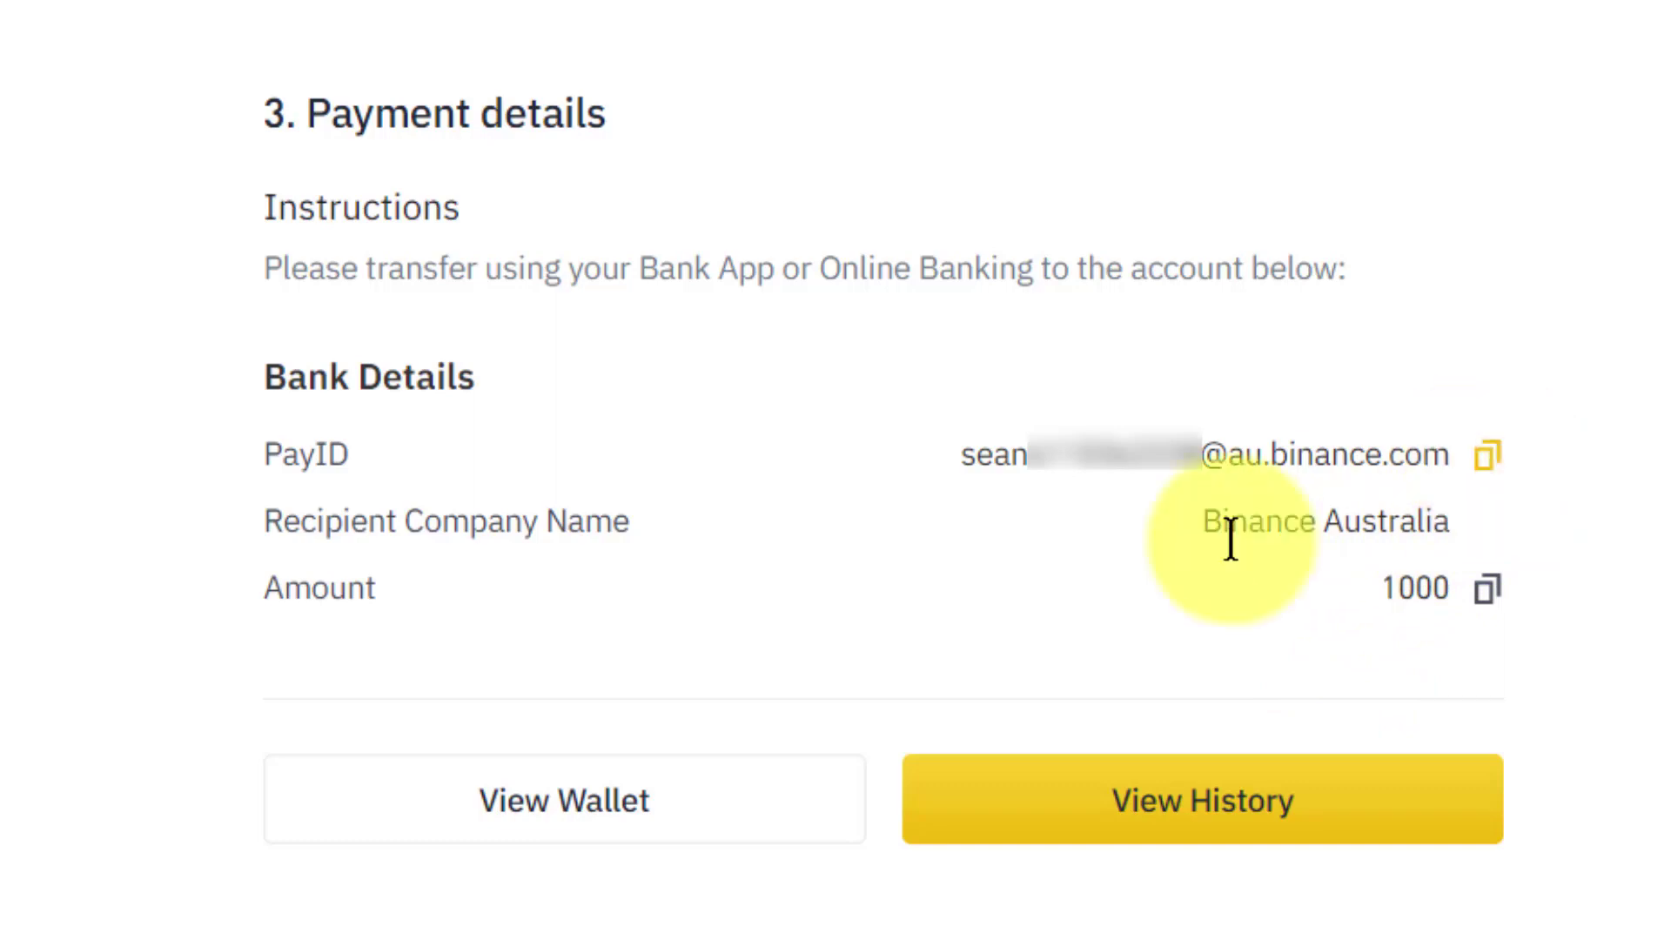
pyautogui.moveTo(960, 450); pyautogui.dragTo(1452, 484)
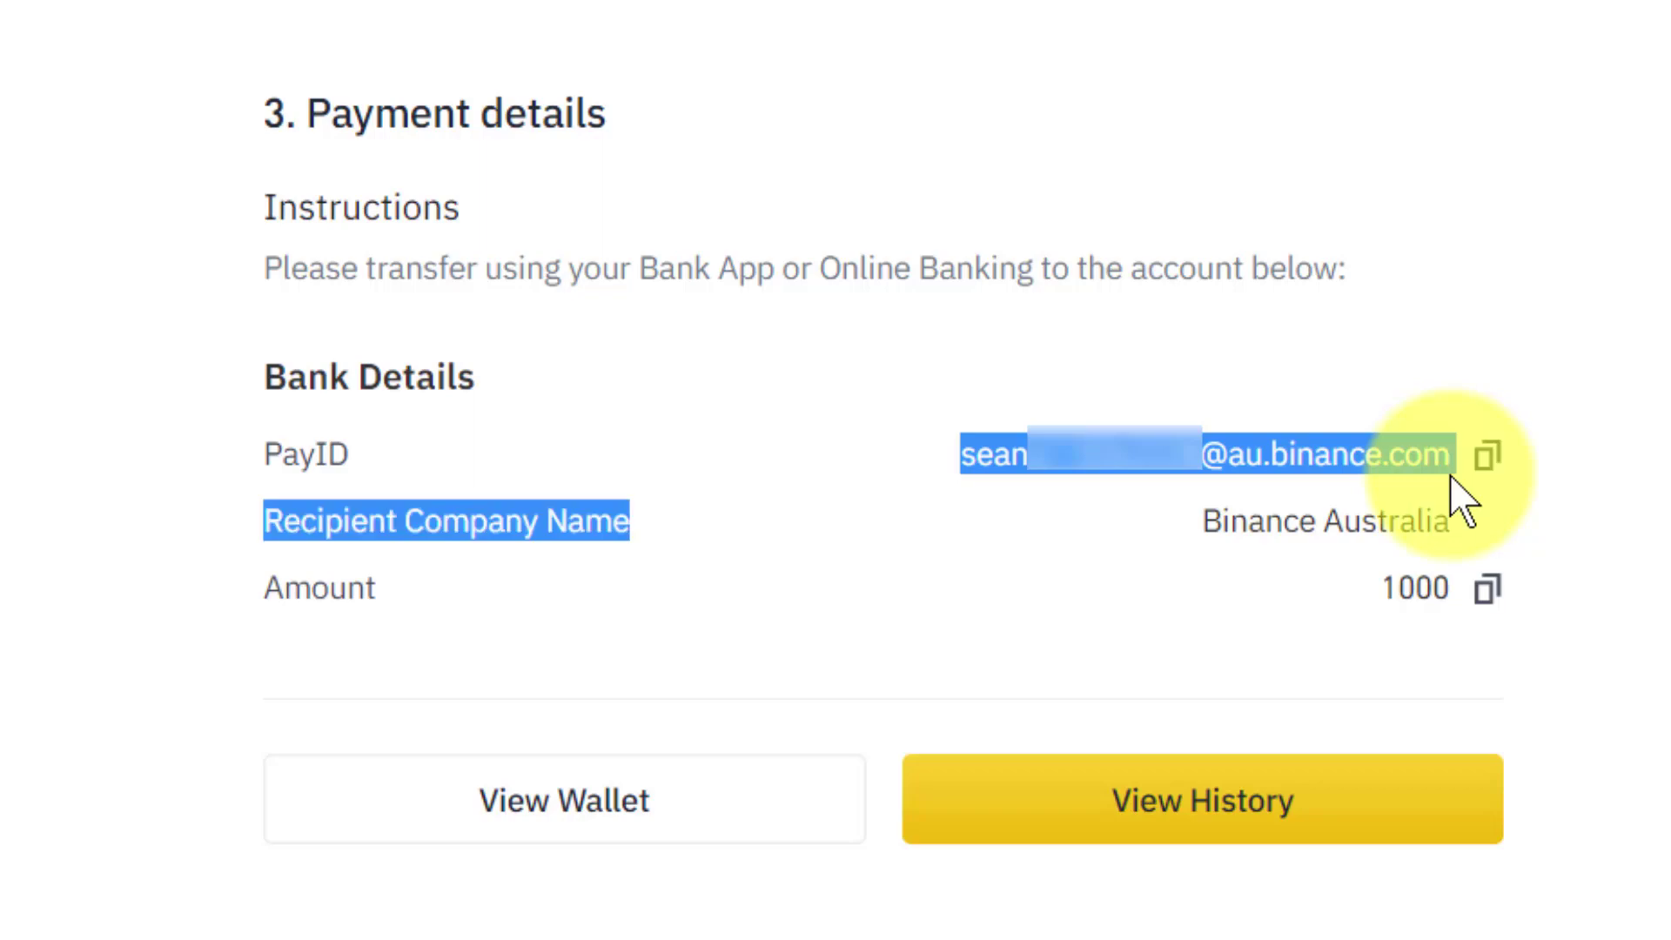
pyautogui.click(850, 515)
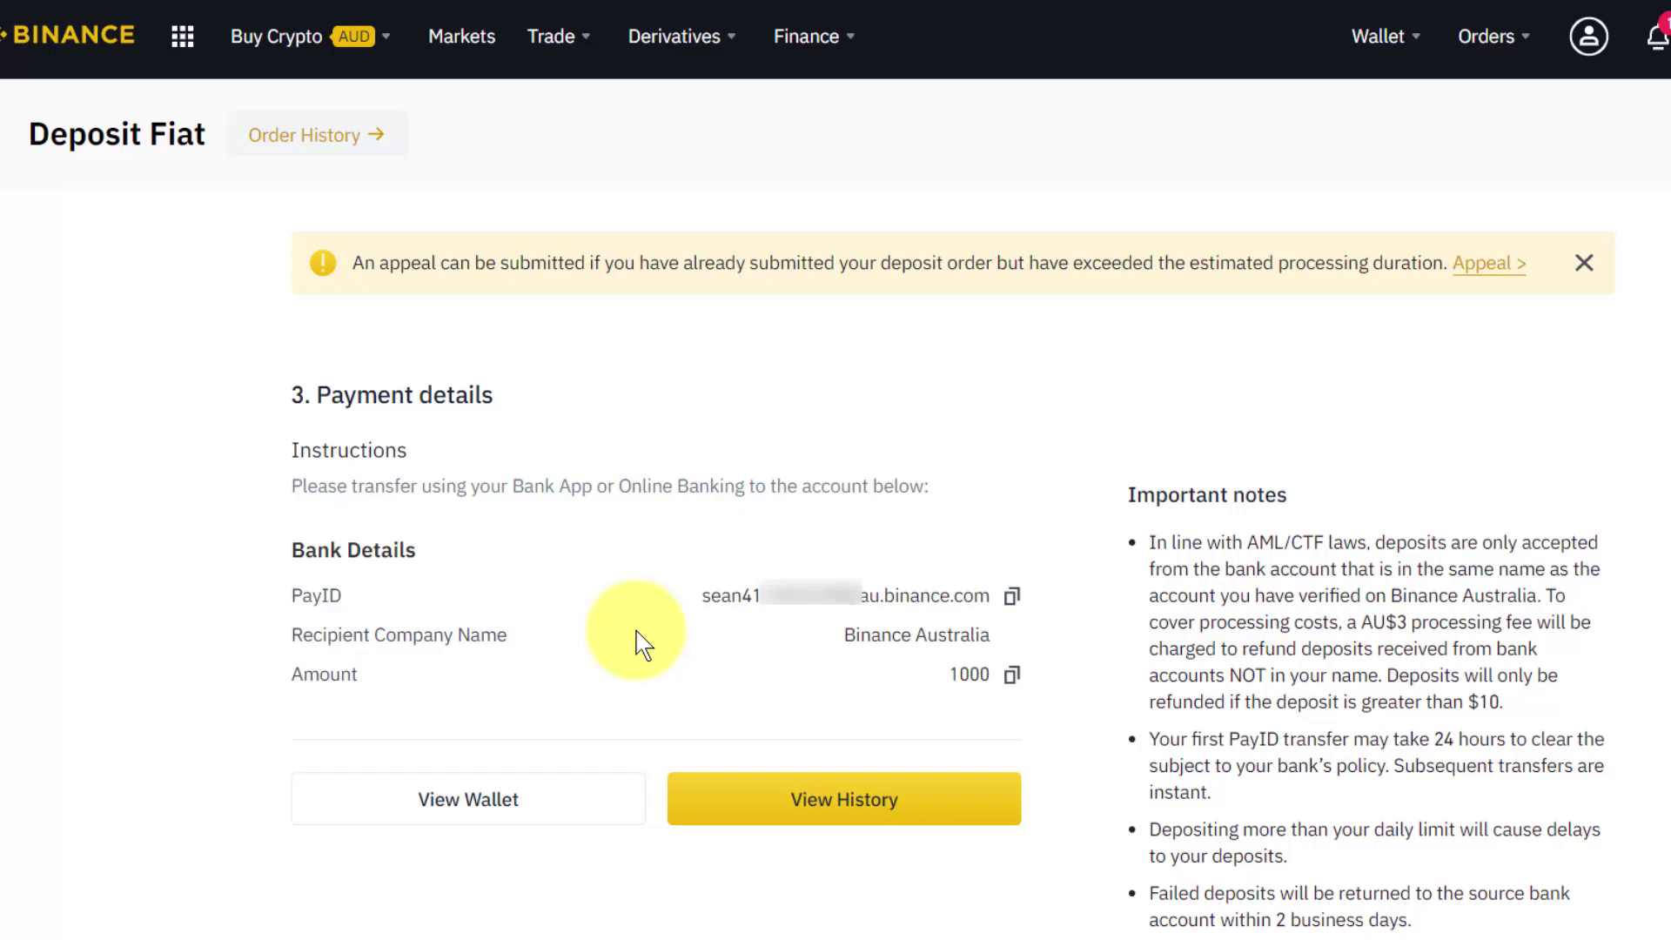
# Drop open the Trade menu with its Convert option over the deposit instructions.
pyautogui.moveTo(1589, 35)
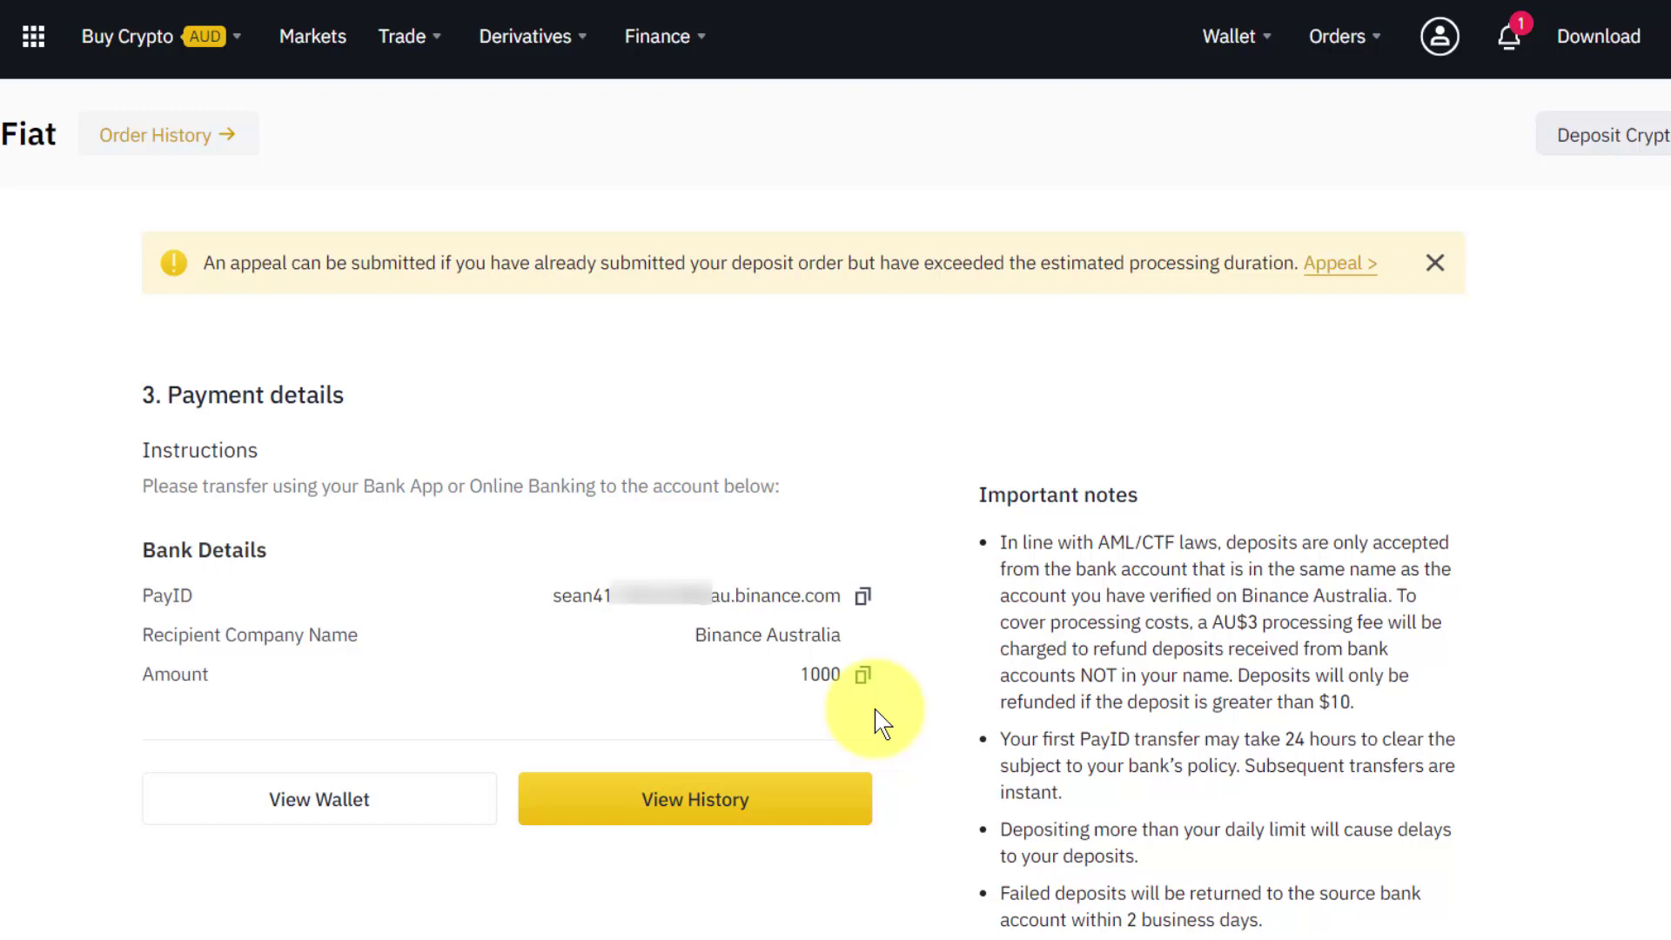
pyautogui.moveTo(430, 66)
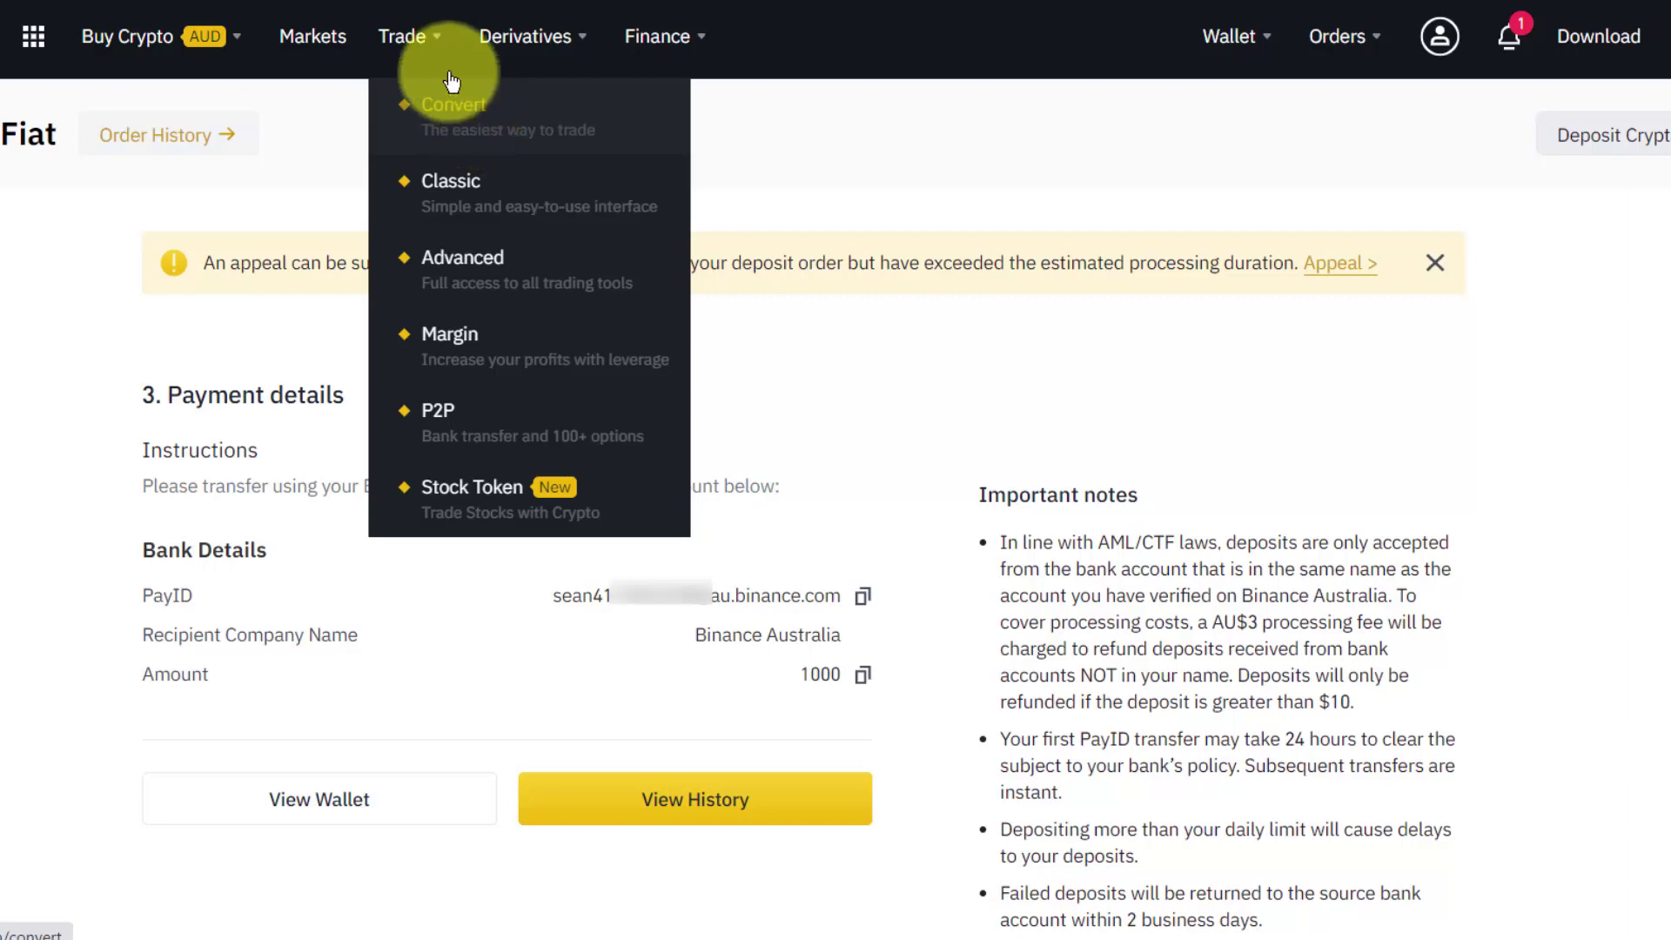
# On the Convert page, set the conversion pair from AUD to USDT.
pyautogui.click(459, 128)
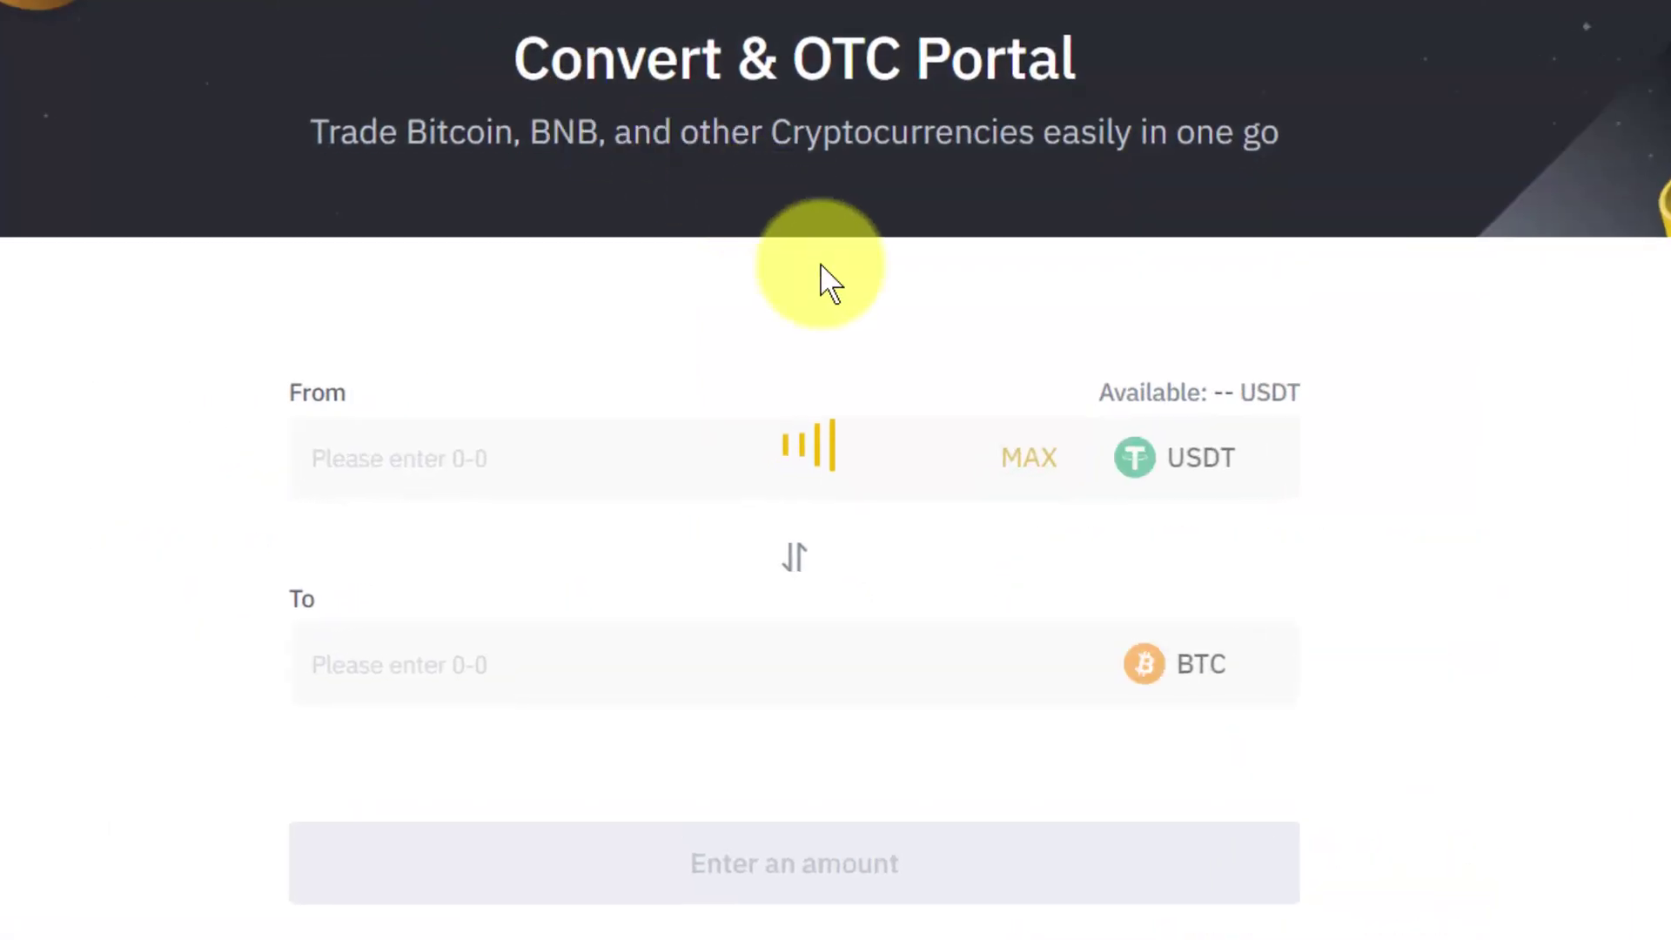
pyautogui.click(1214, 461)
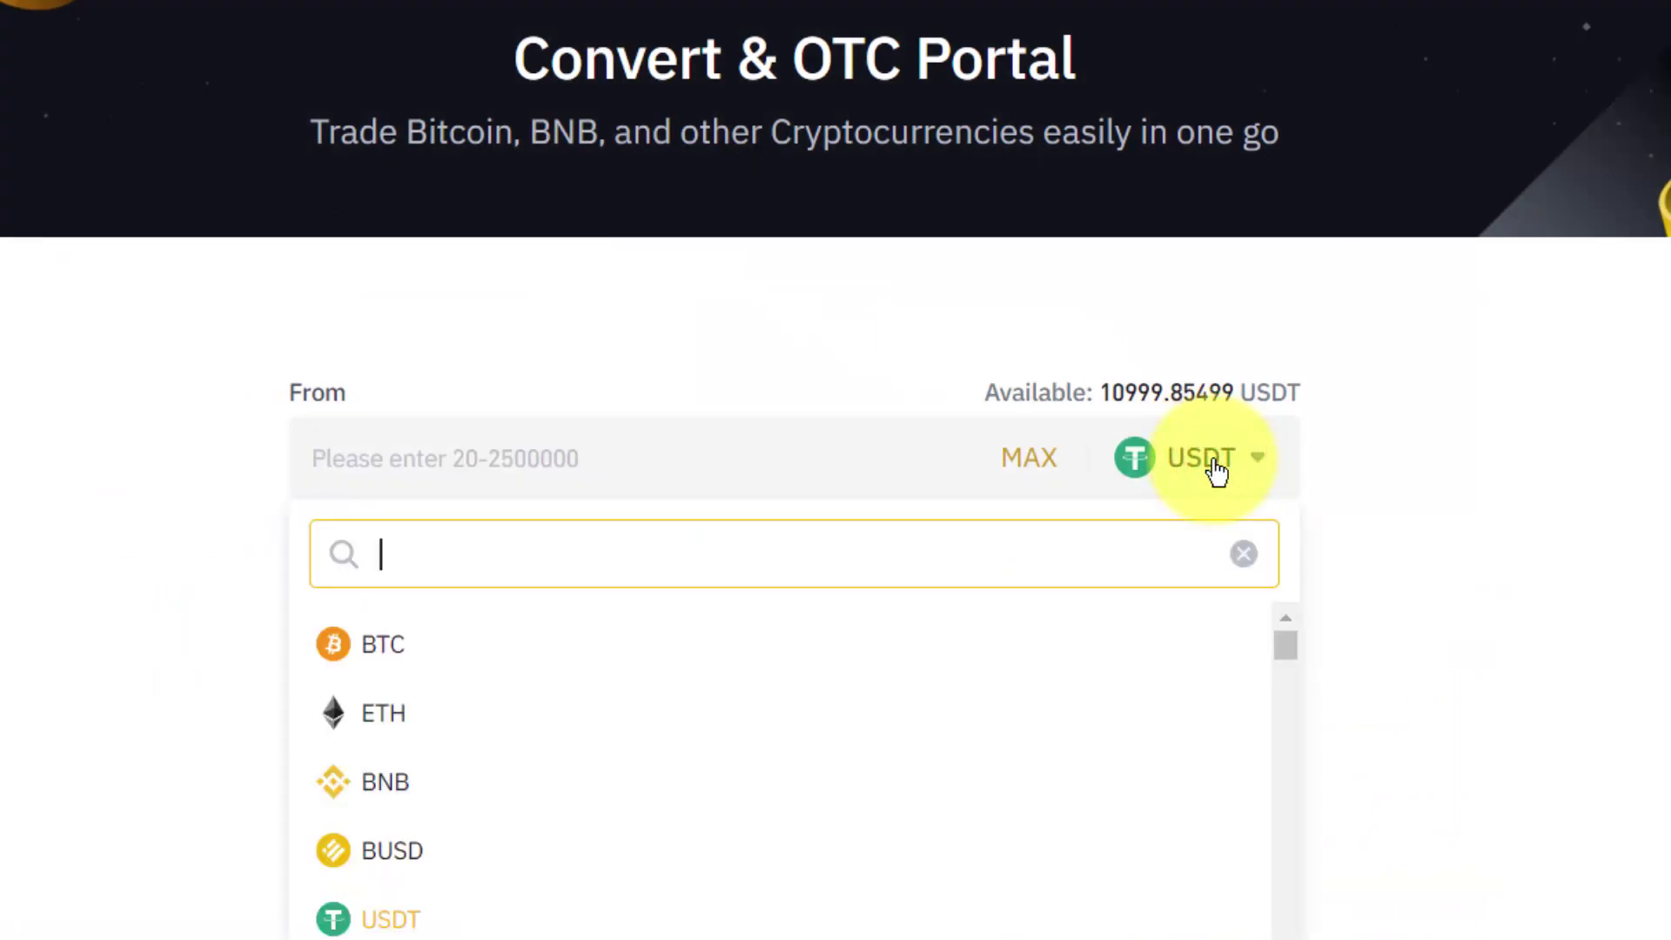
pyautogui.write('aud')
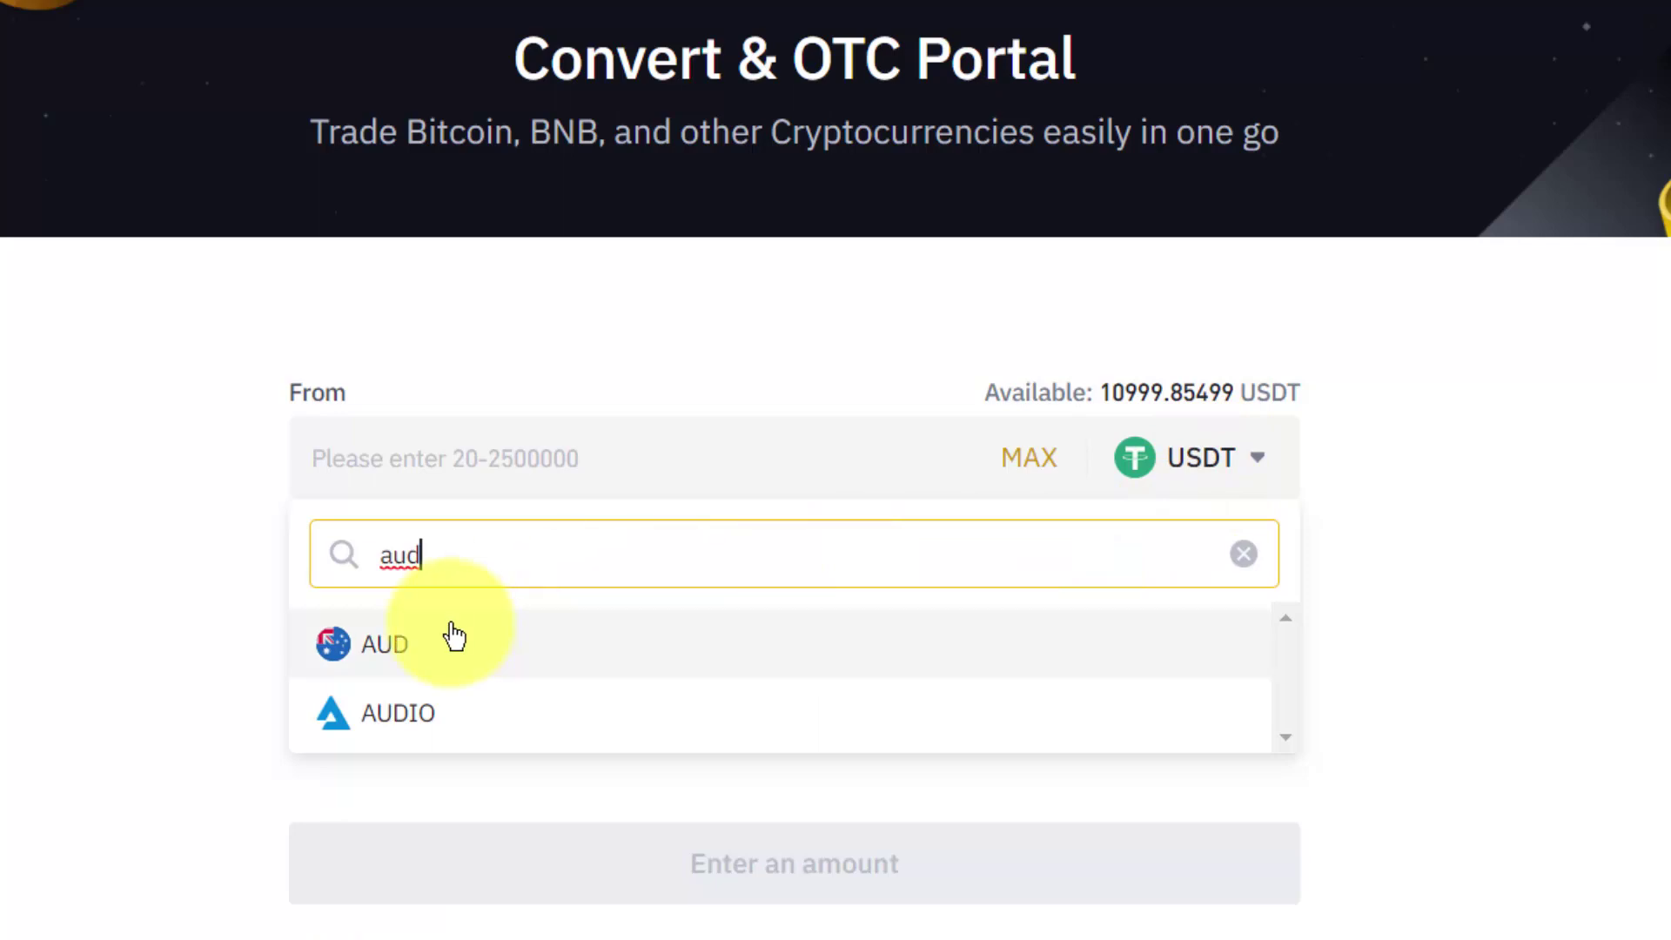
pyautogui.click(416, 647)
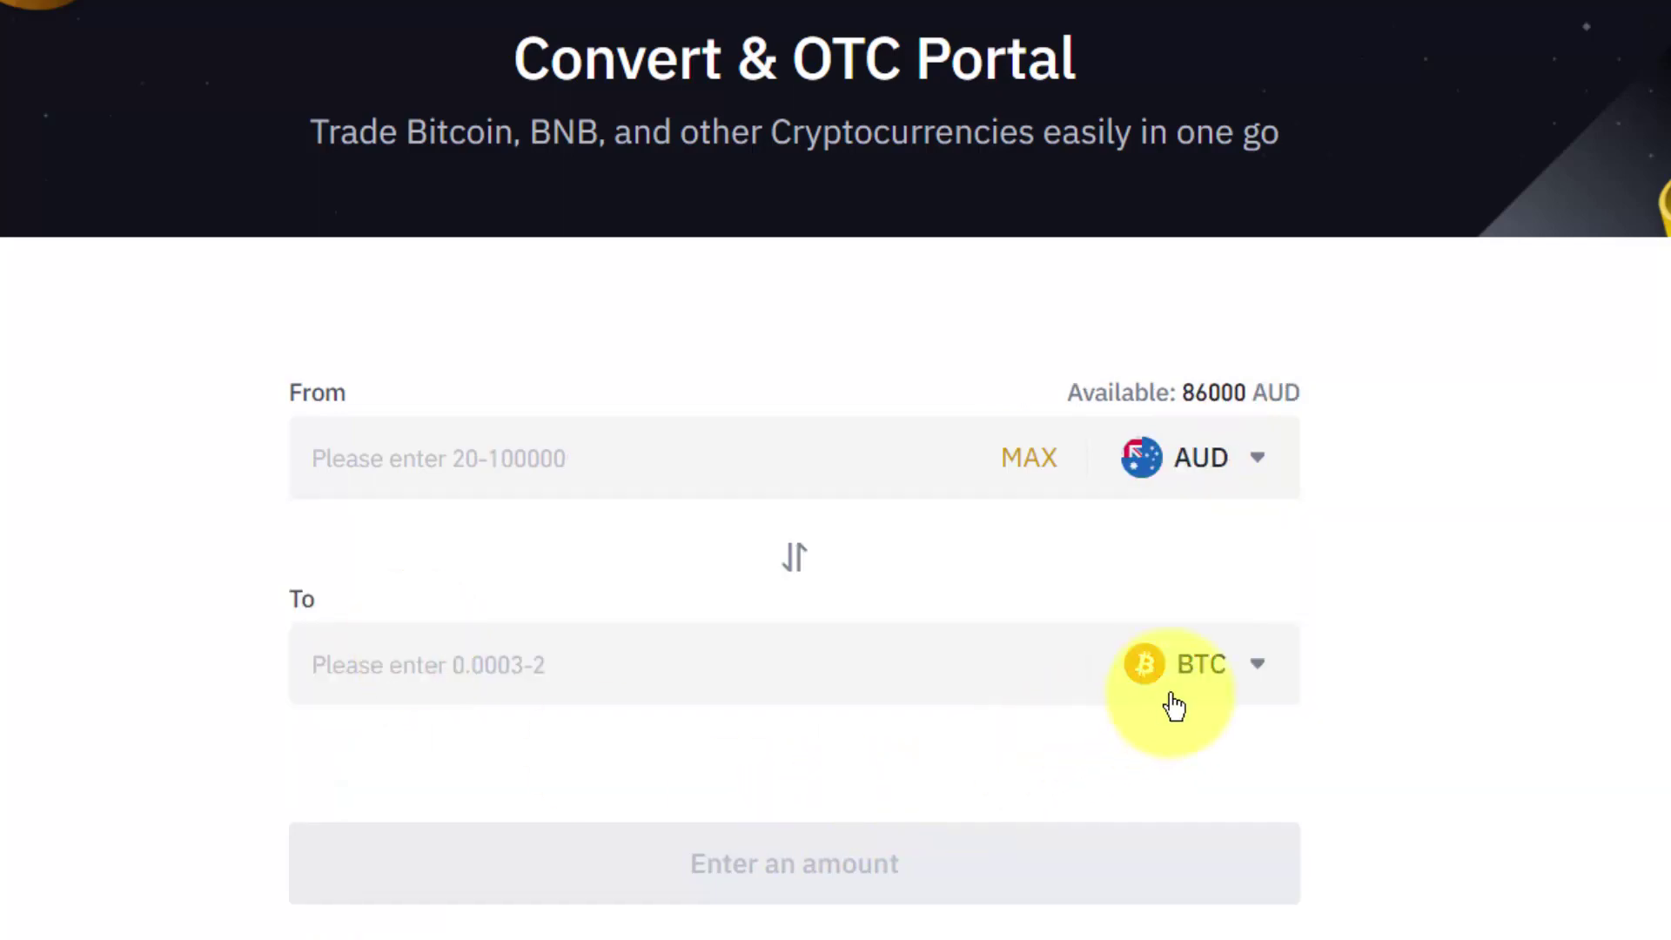
pyautogui.click(1231, 675)
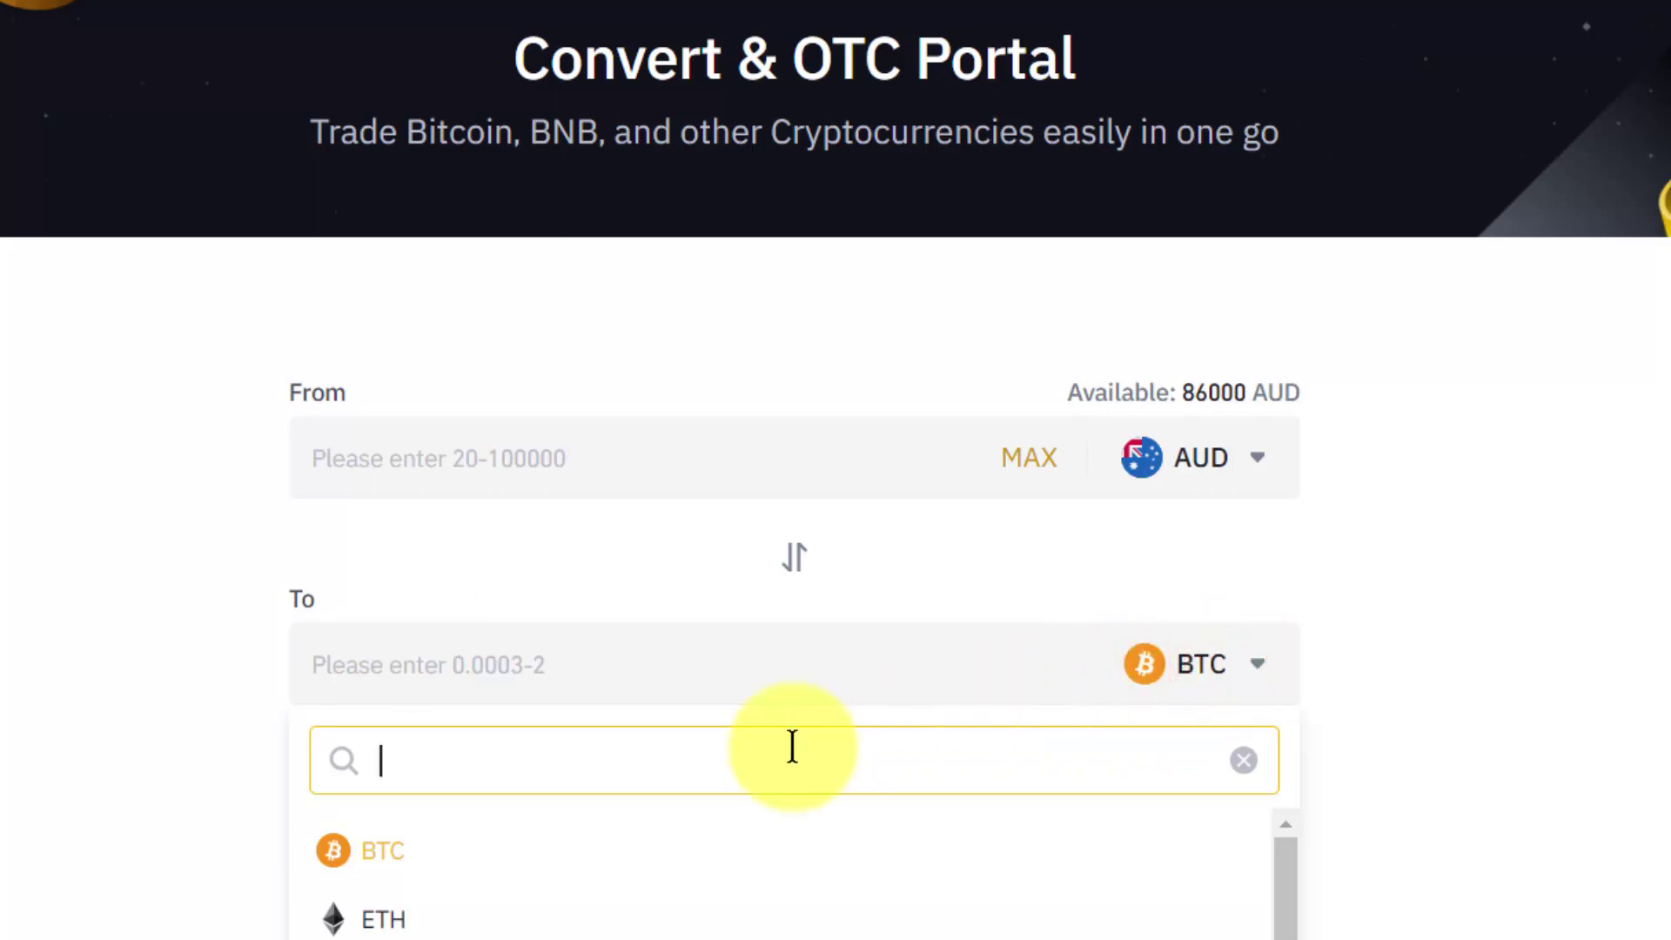
pyautogui.write('usdt')
pyautogui.click(396, 860)
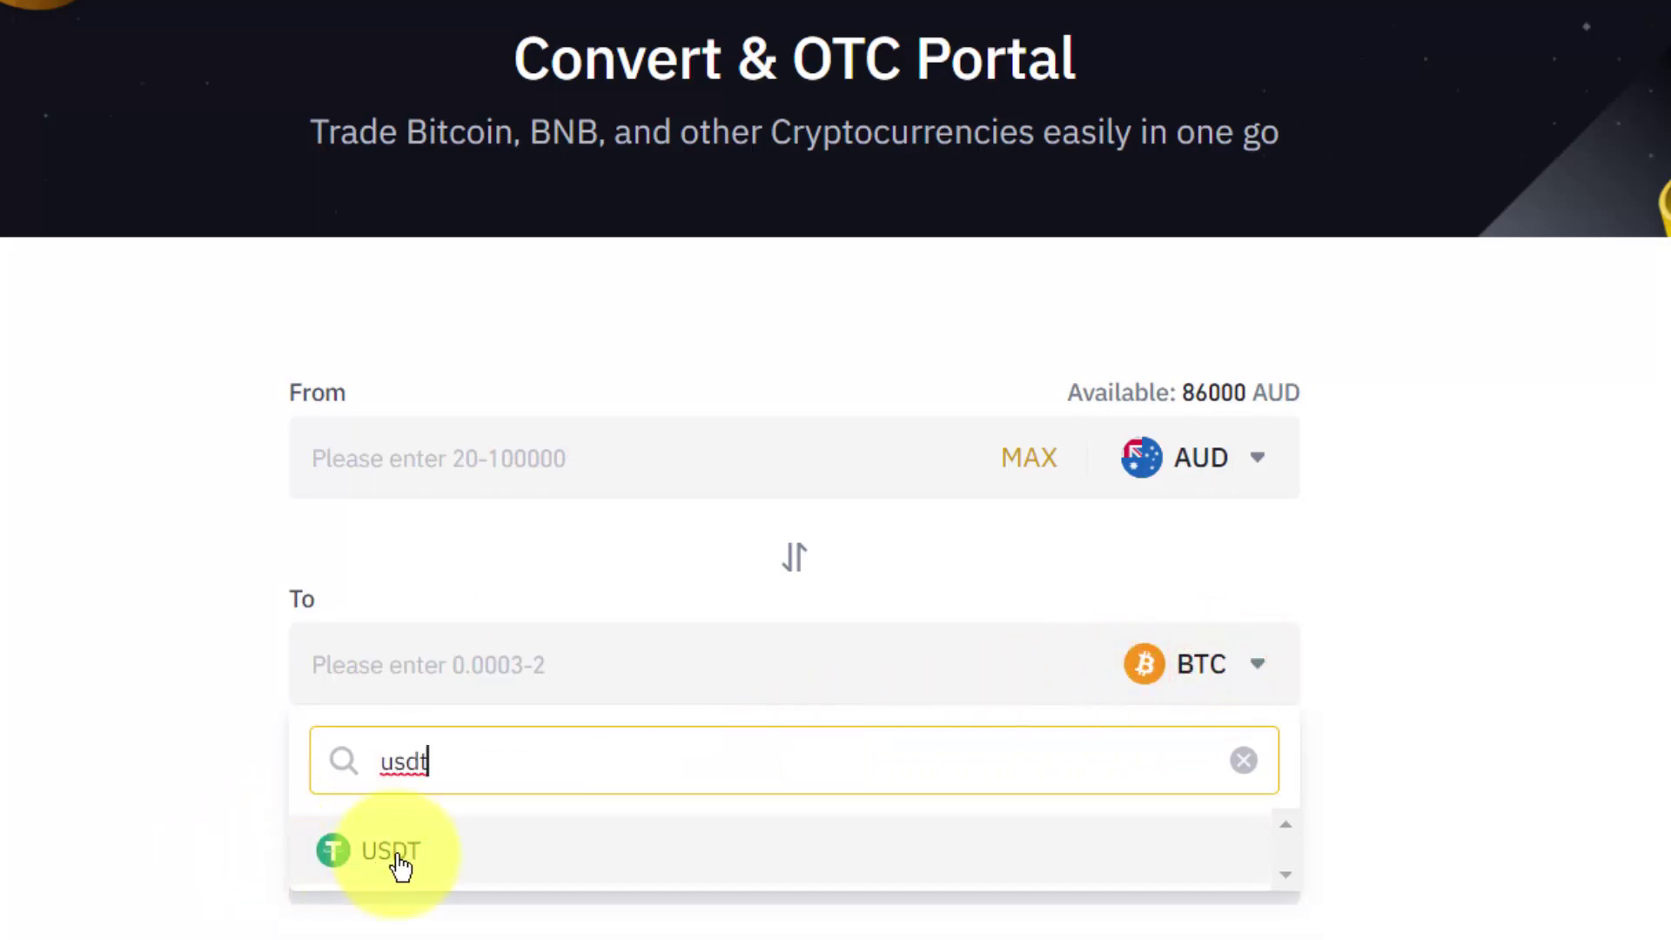
# Enter 1000 AUD and preview the conversion quote of 748.46 USDT.
pyautogui.click(415, 455)
pyautogui.write('1000')
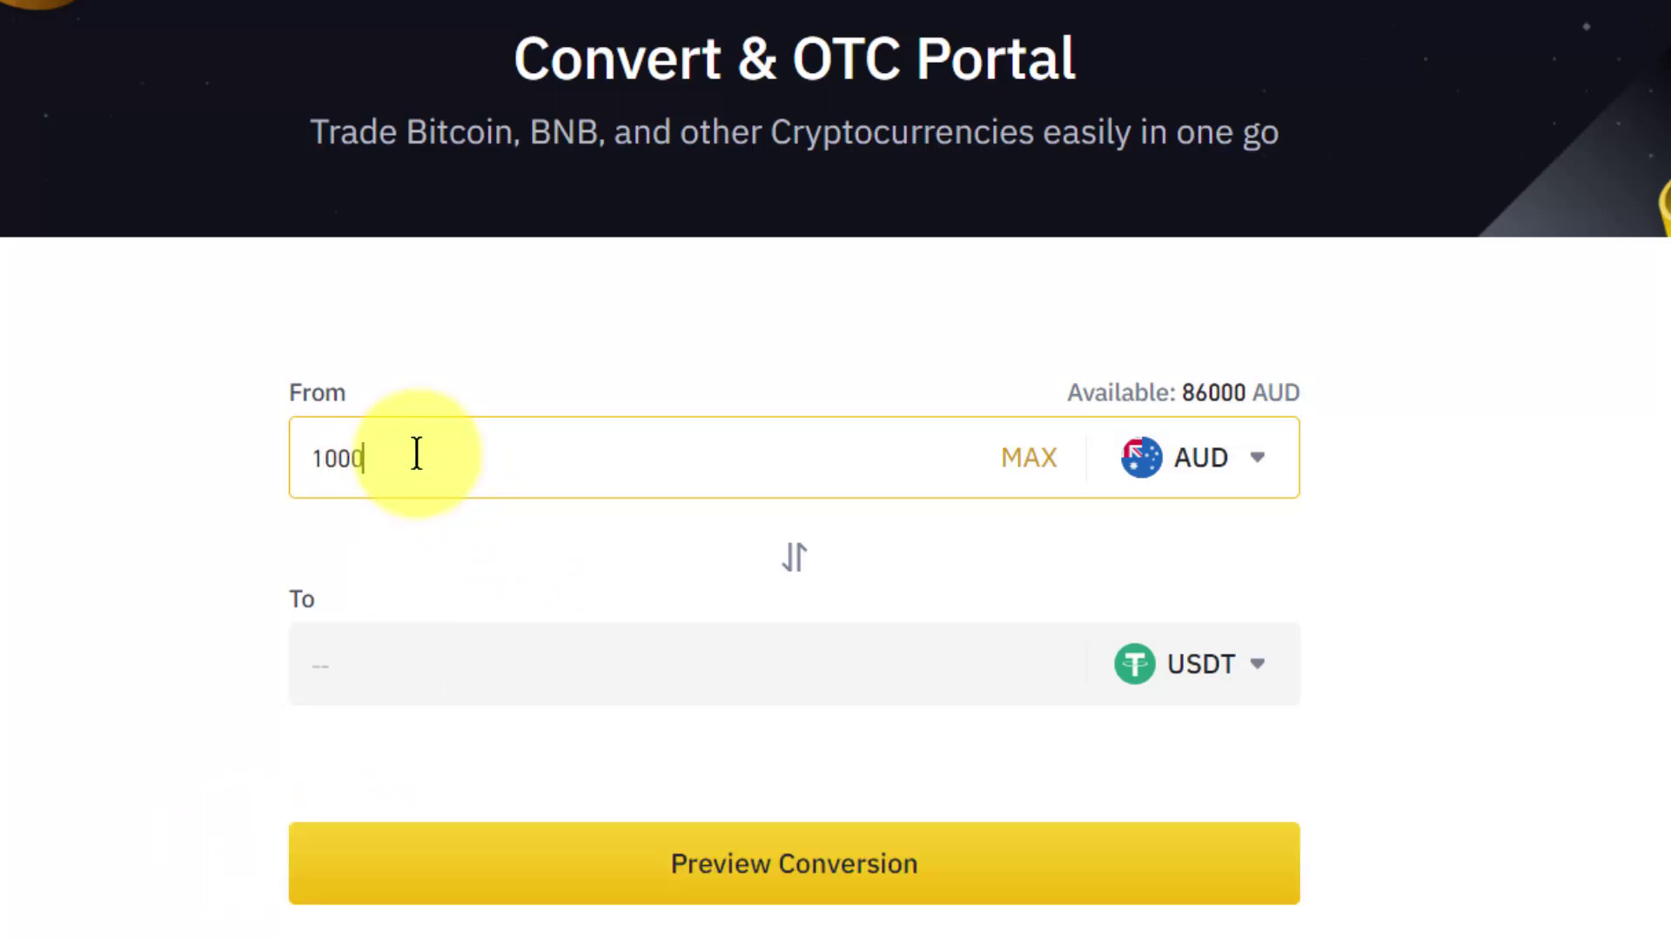
pyautogui.click(816, 871)
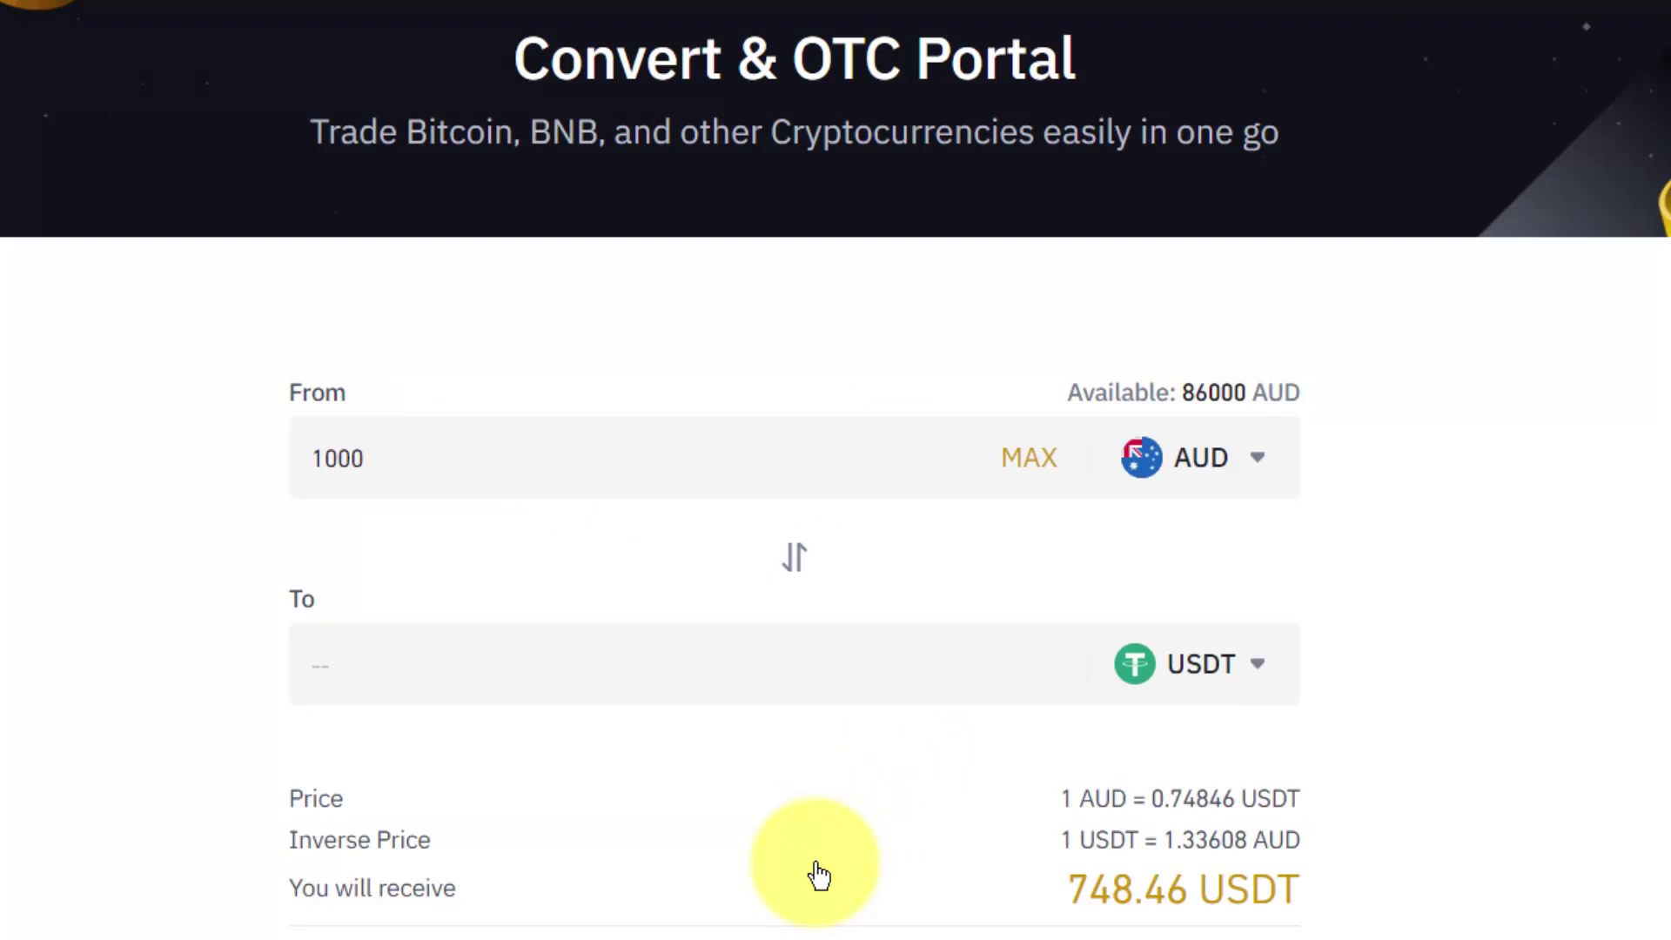
pyautogui.scroll(-3, 1436, 778)
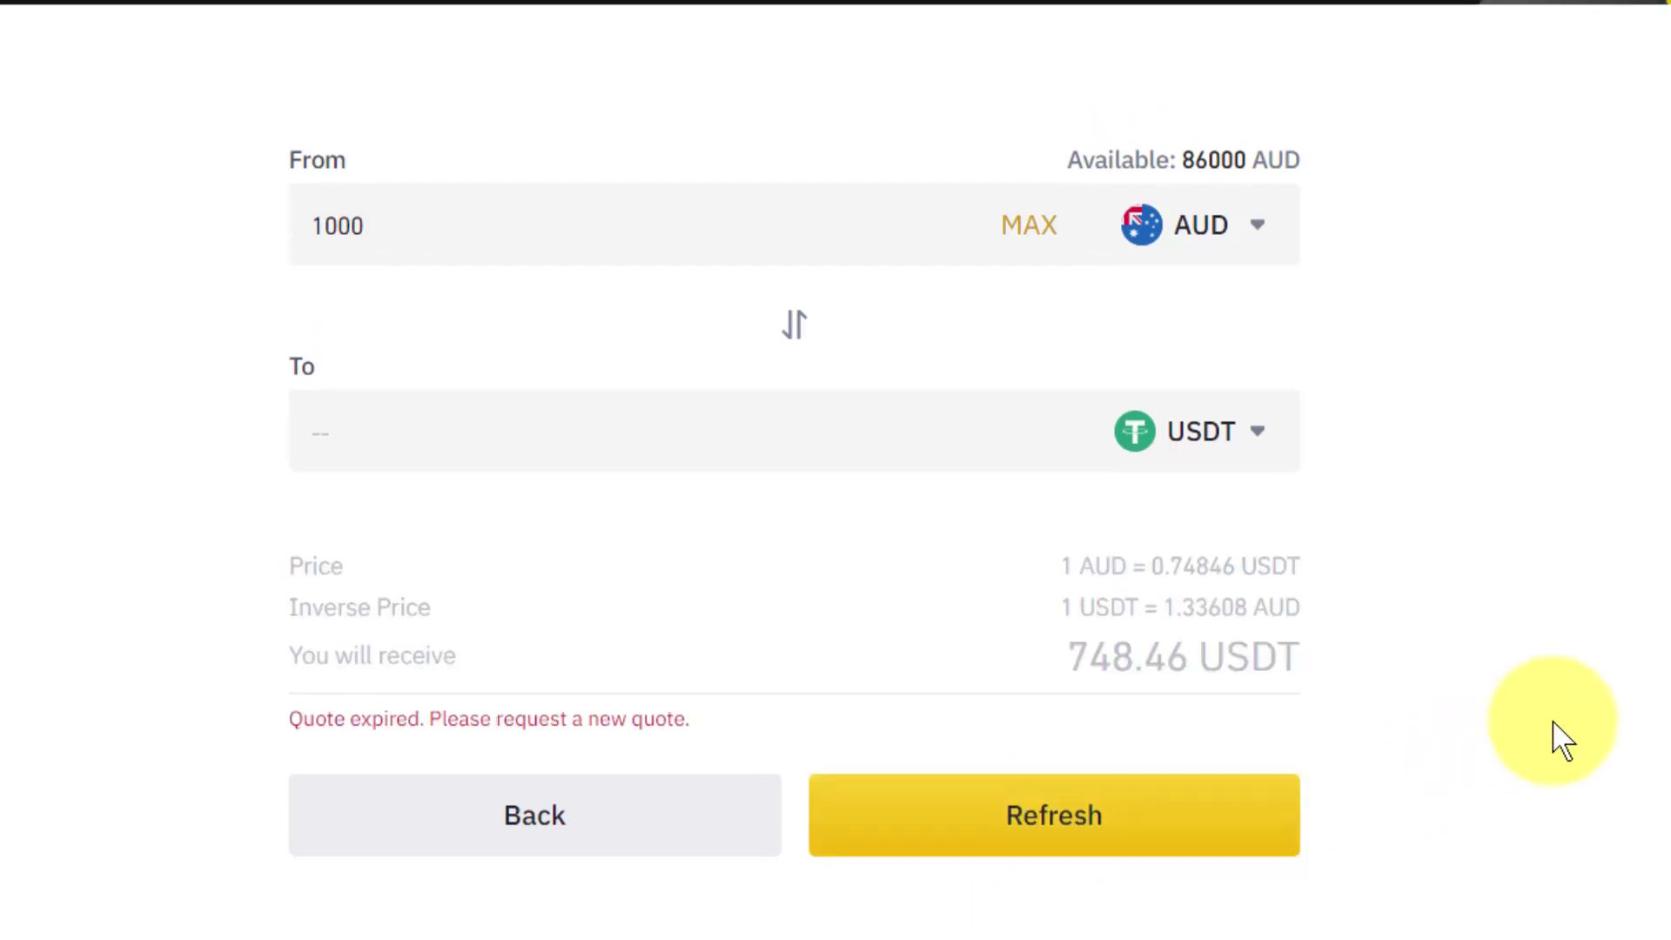
pyautogui.scroll(3, 1559, 739)
# Navigate through the Wallet menu to the Fiat and Spot page showing zero balances.
pyautogui.moveTo(1532, 2)
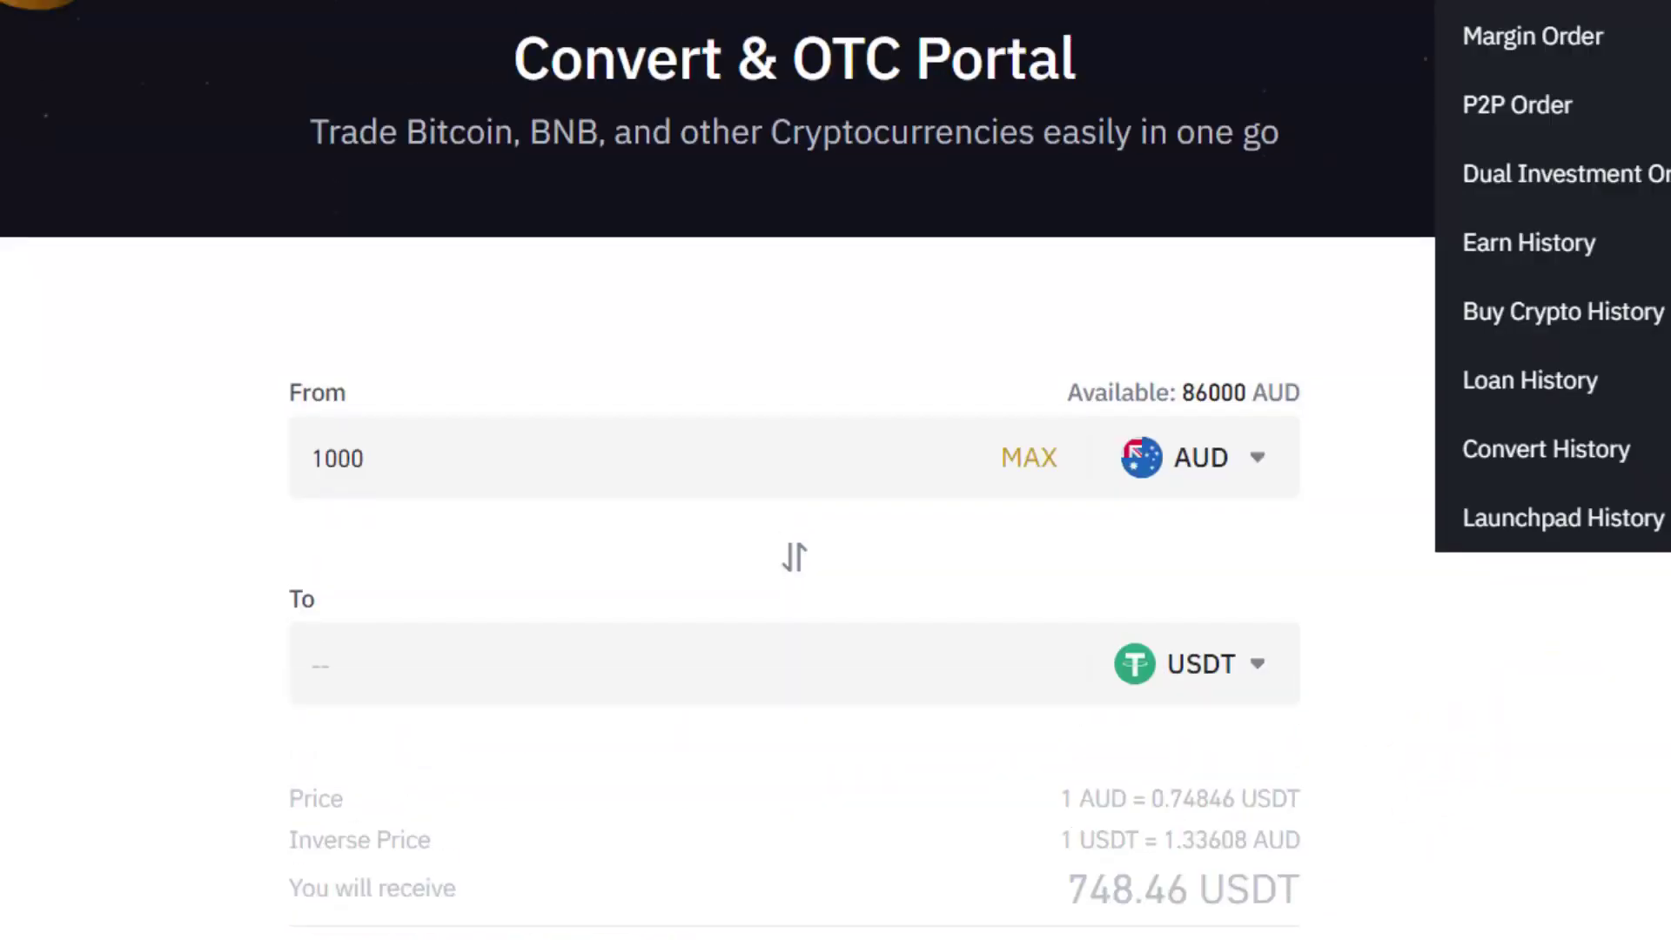
pyautogui.moveTo(1393, 7)
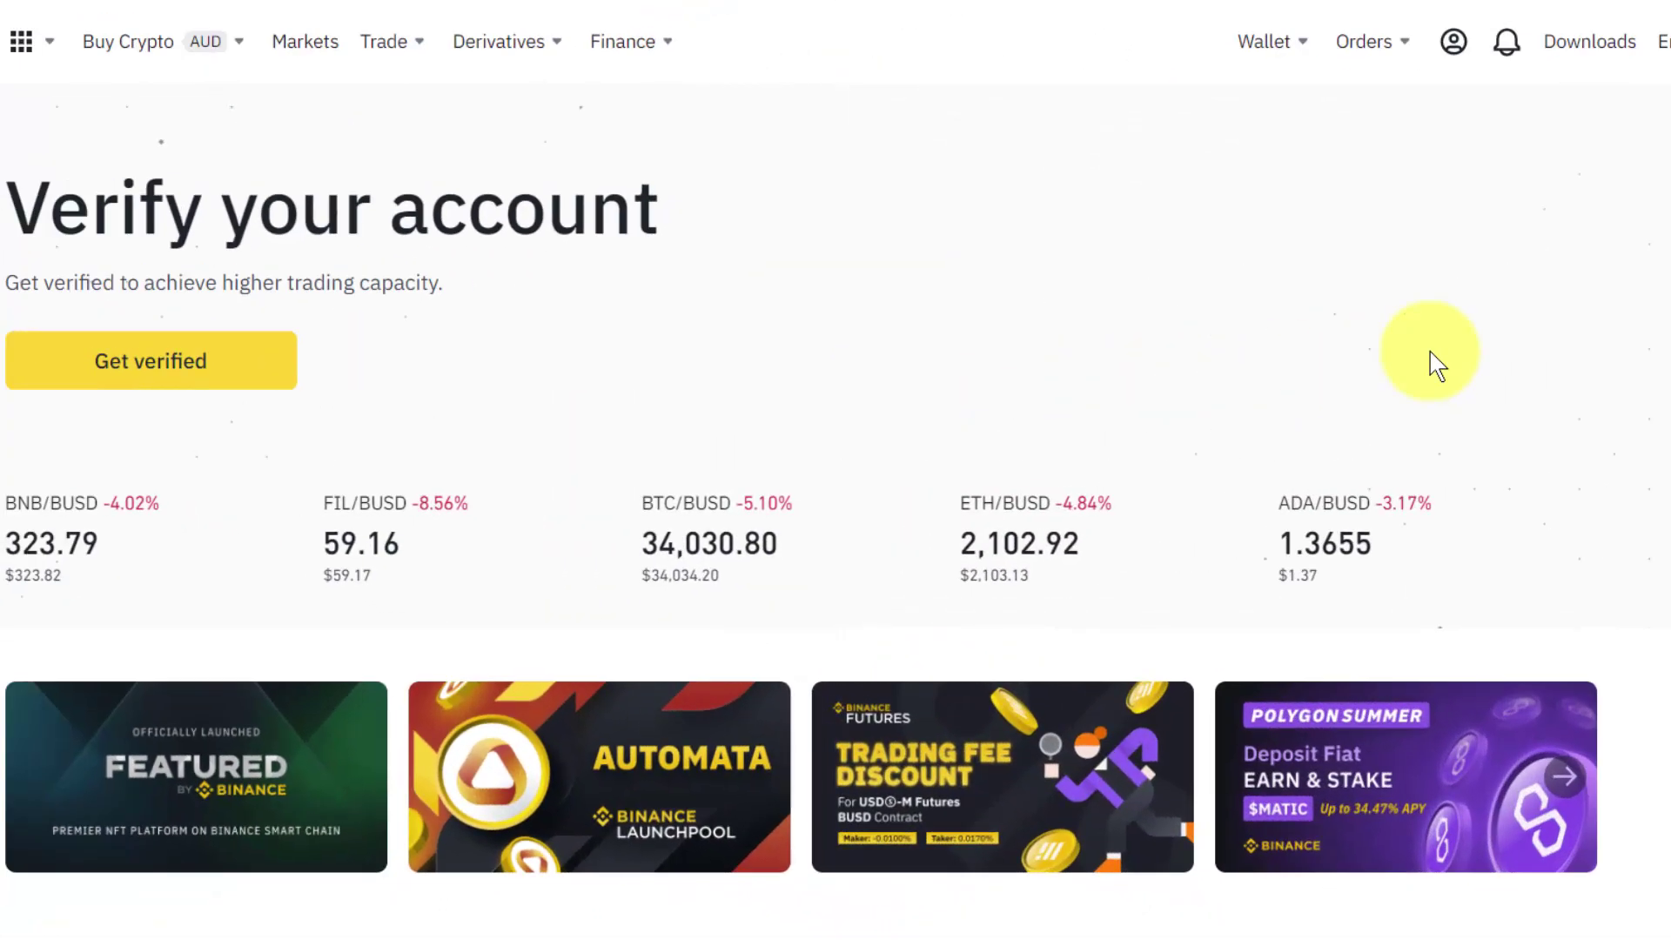
pyautogui.moveTo(1449, 52)
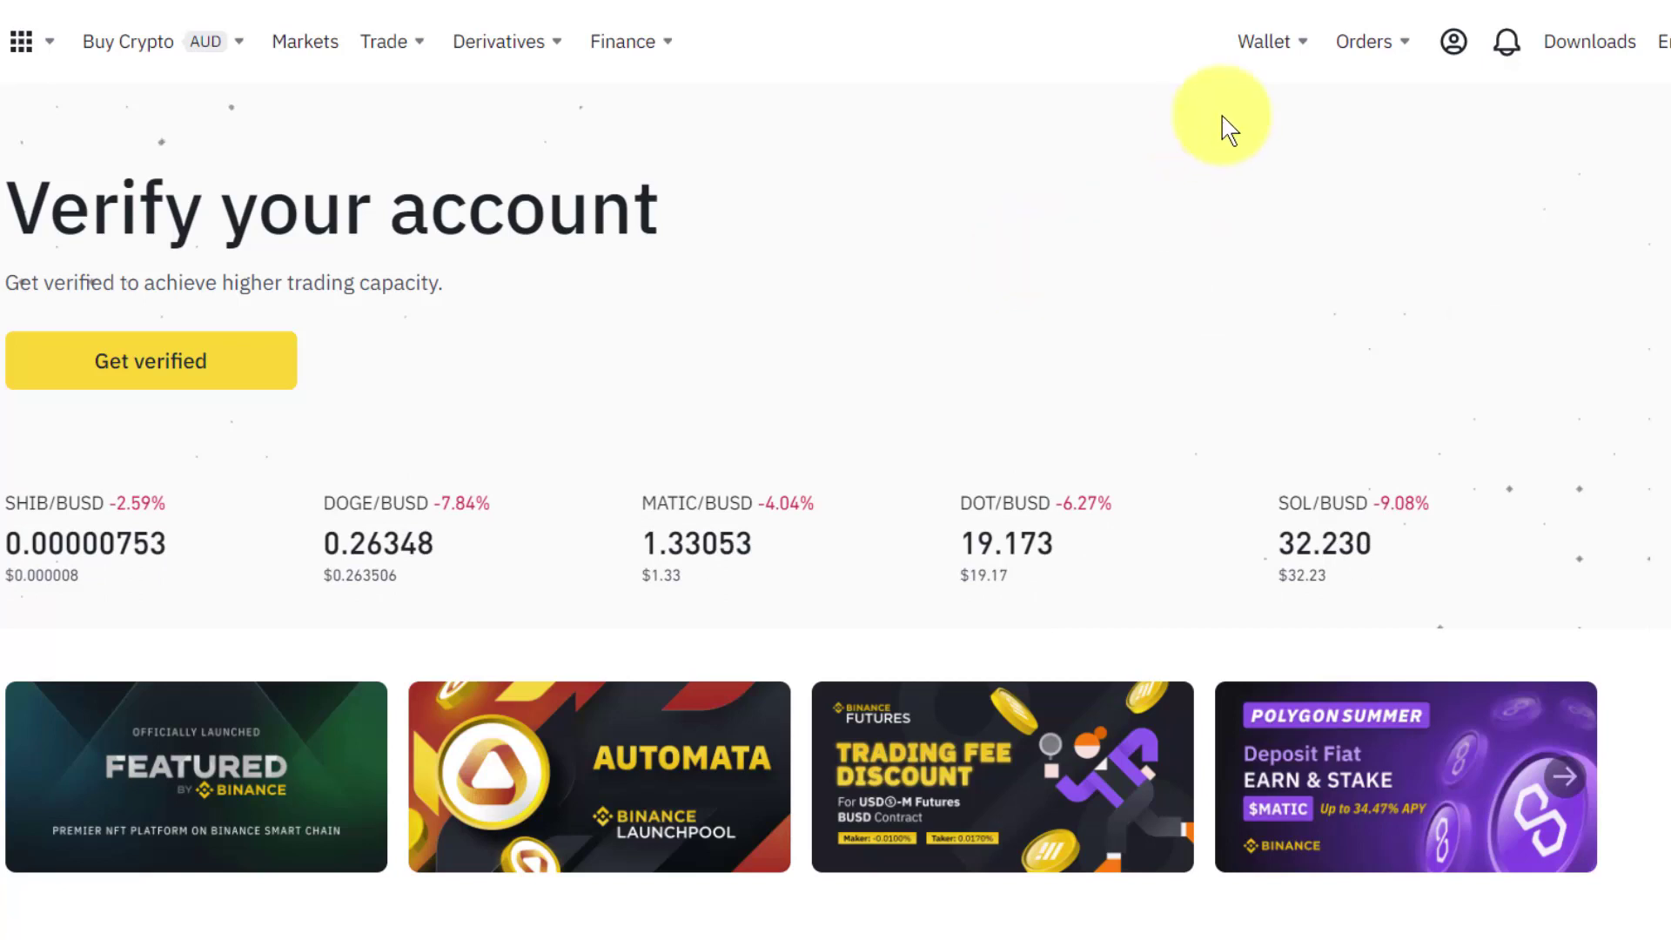
pyautogui.moveTo(1266, 44)
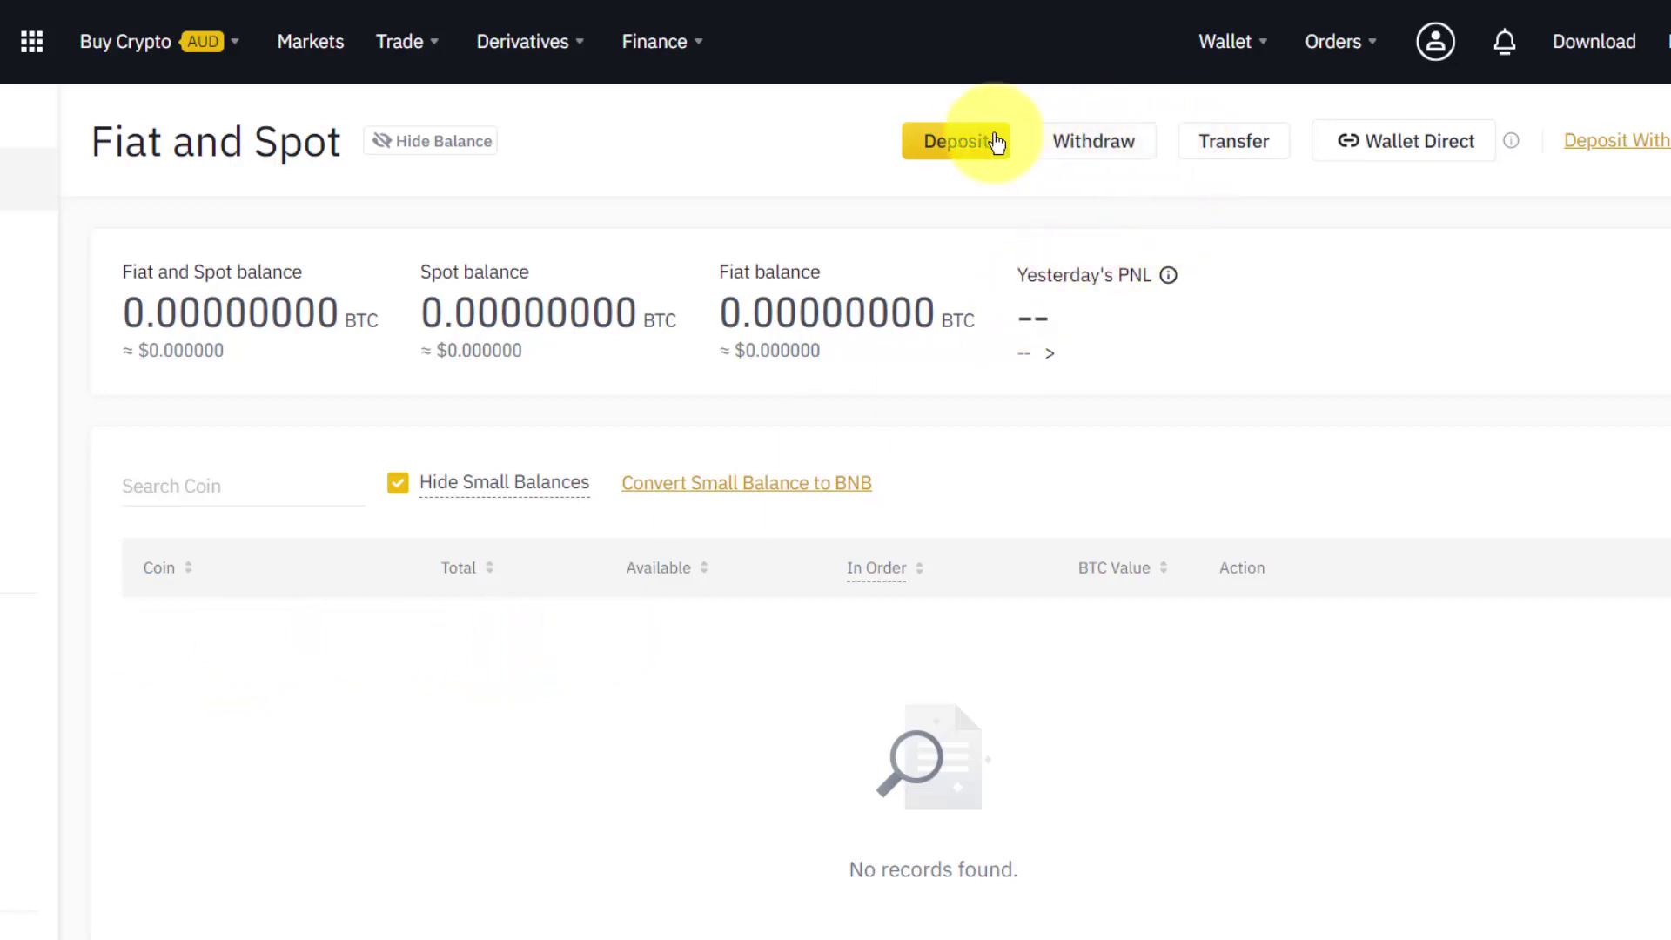
# Open the TronLink extension showing its TRX/TRC20 receiving address and QR code.
pyautogui.click(944, 151)
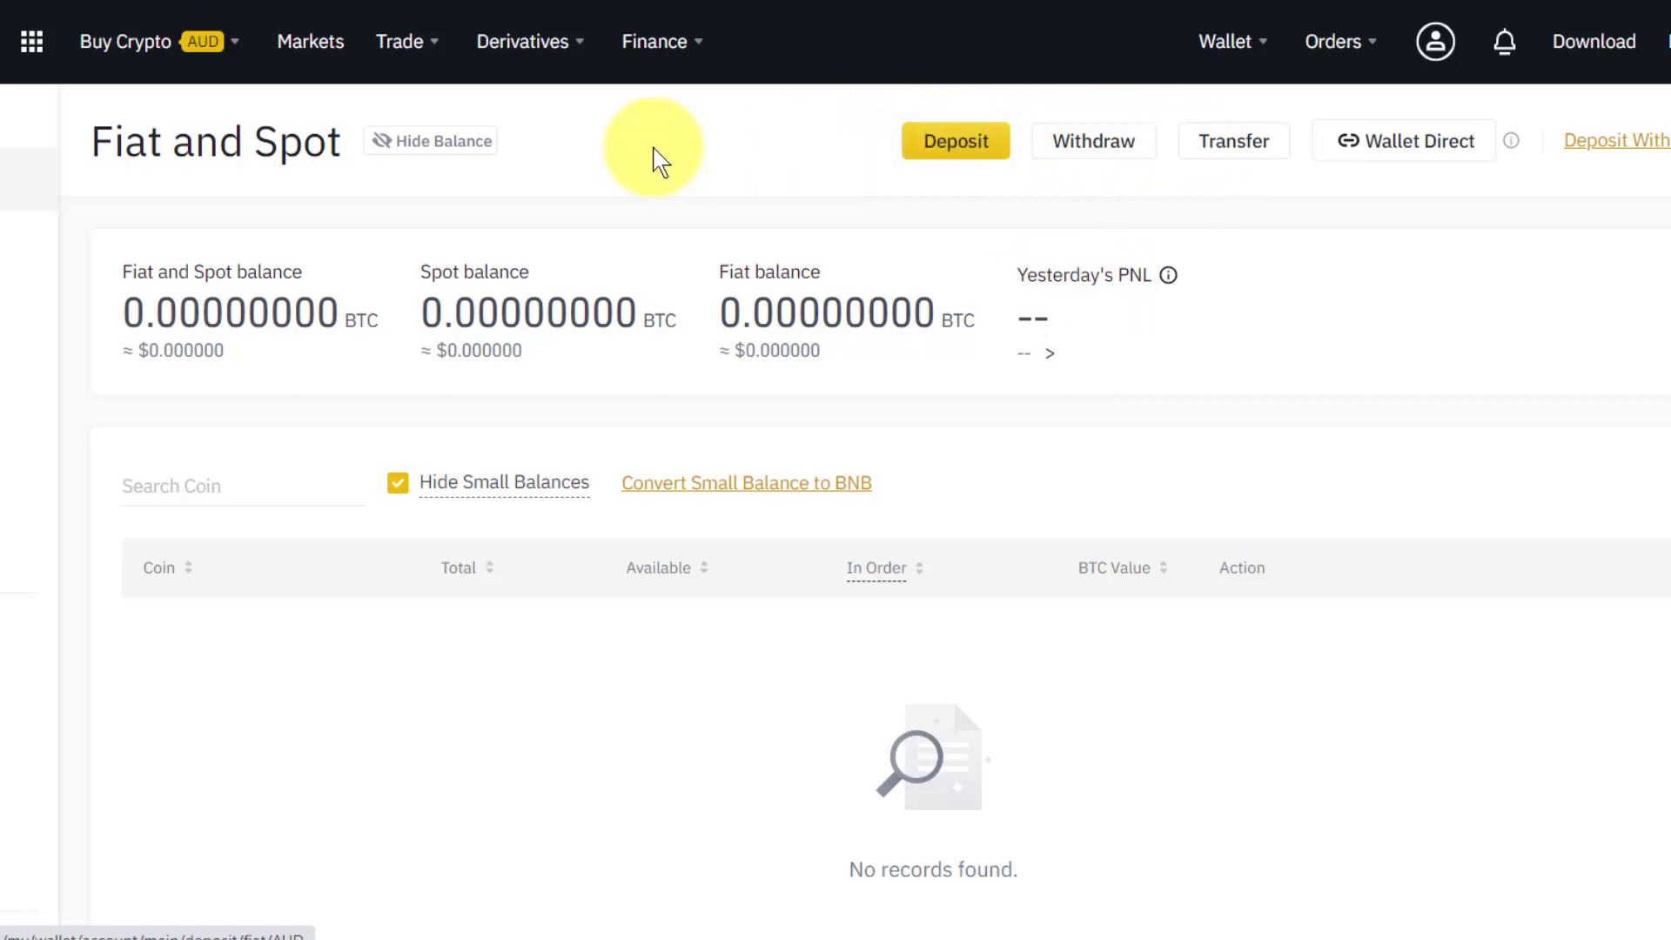
pyautogui.moveTo(409, 44)
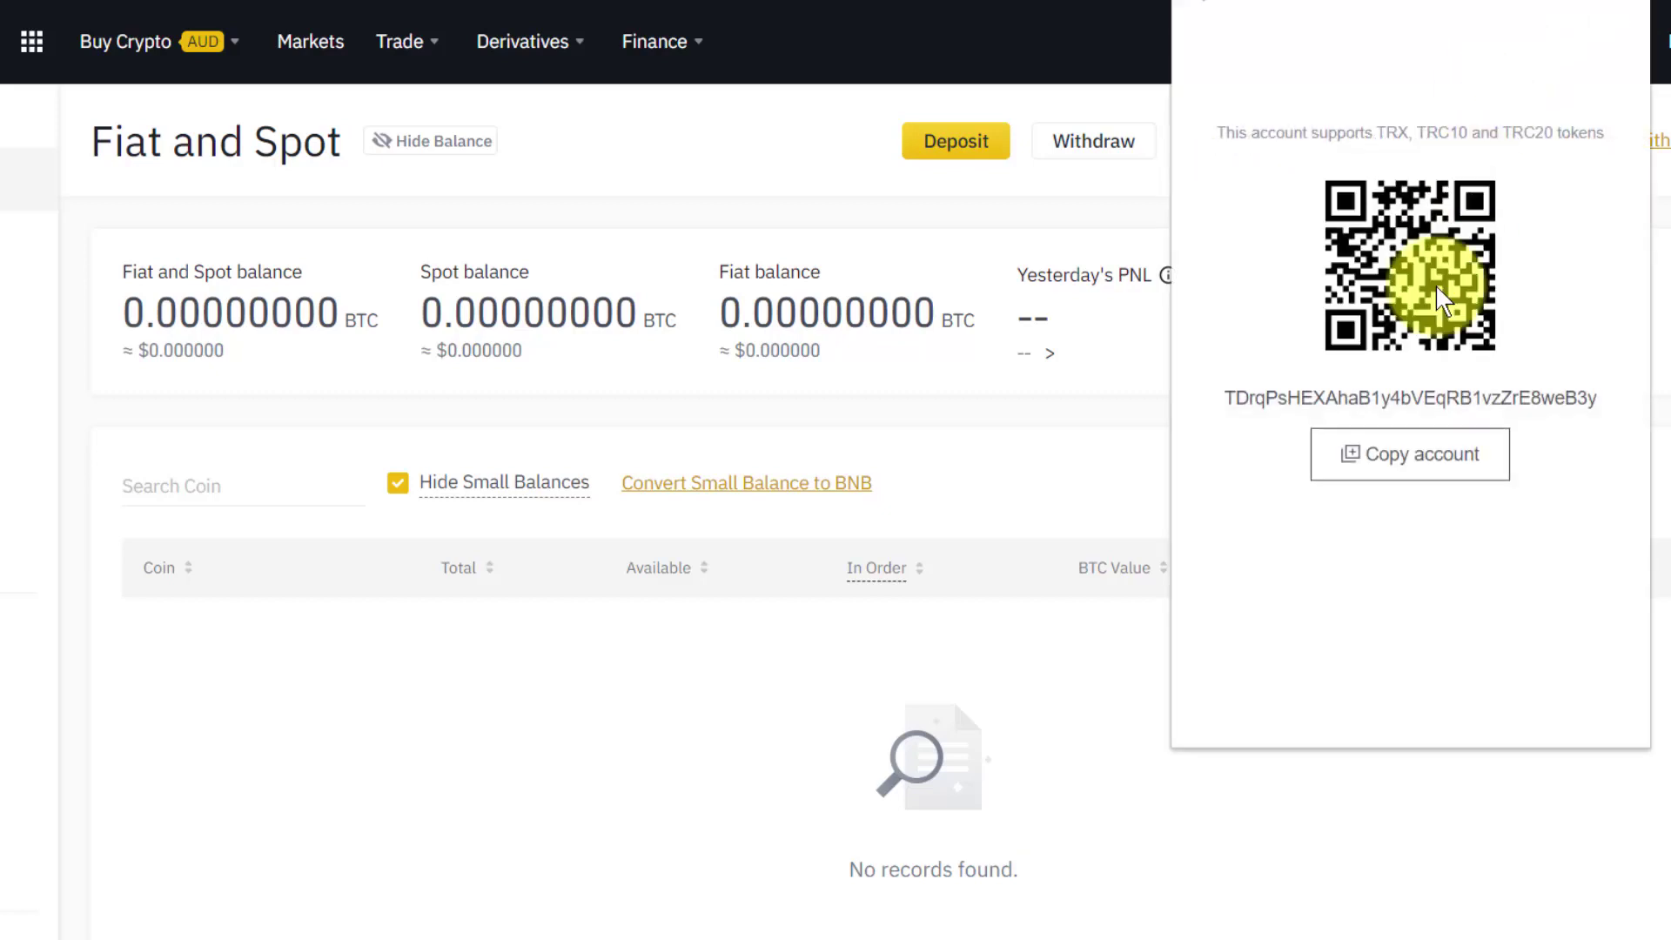
# Copy the TronLink receiving address, then dismiss the wallet popup to return to Binance's Fiat and Spot page.
pyautogui.click(1431, 453)
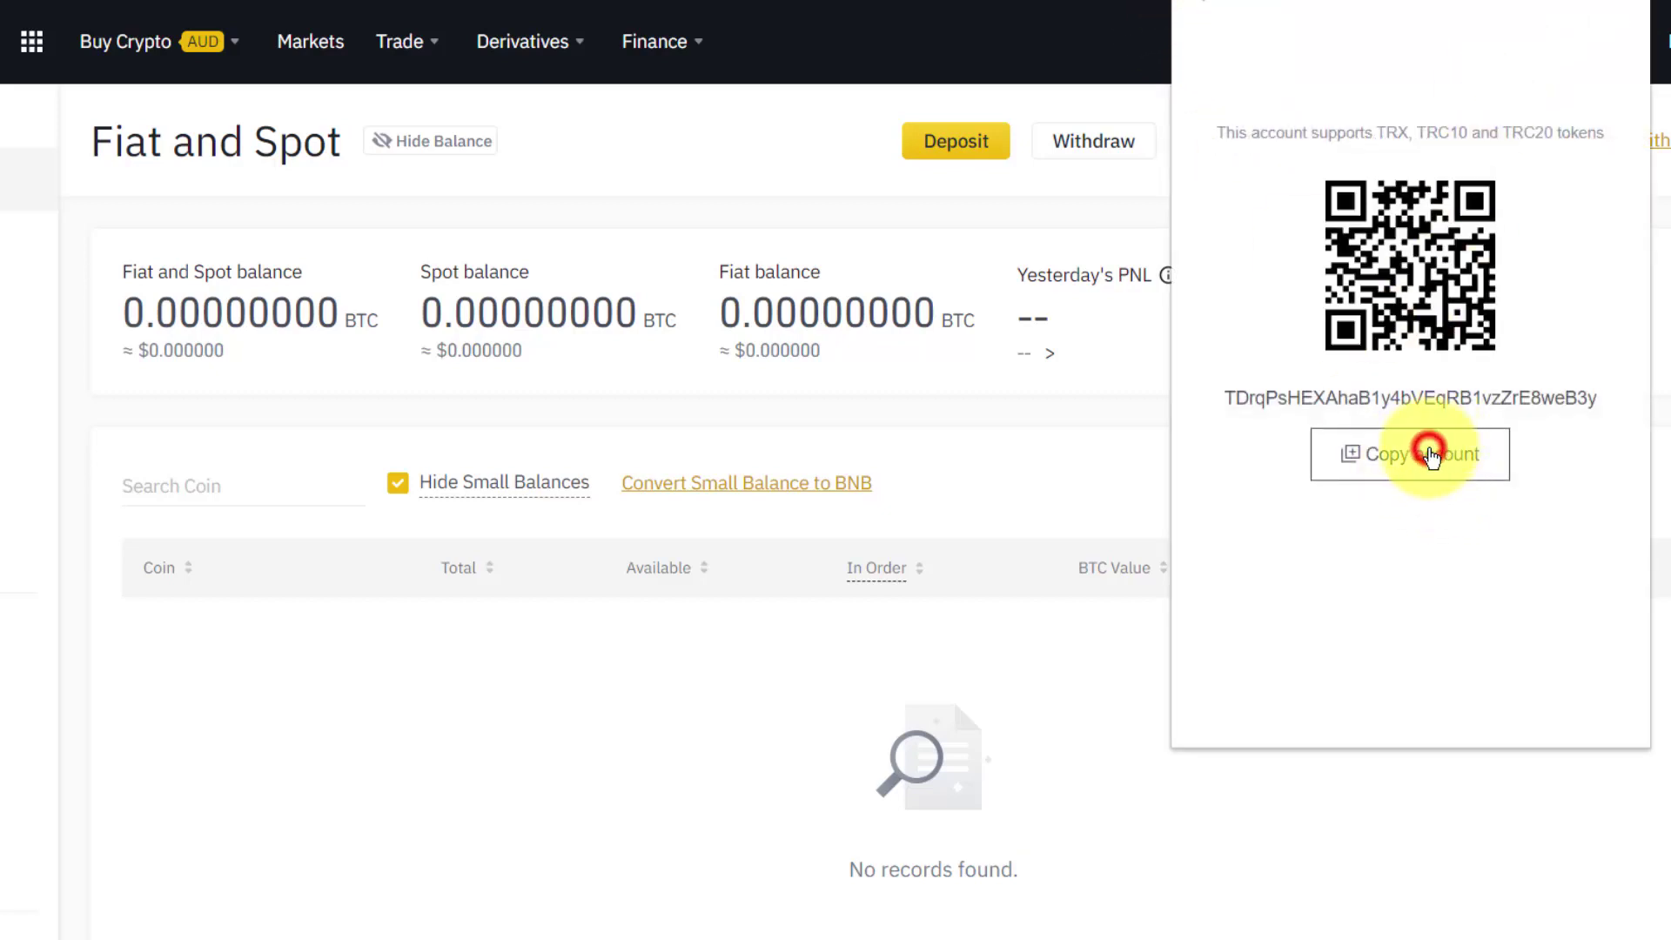
pyautogui.click(1201, 4)
pyautogui.click(545, 761)
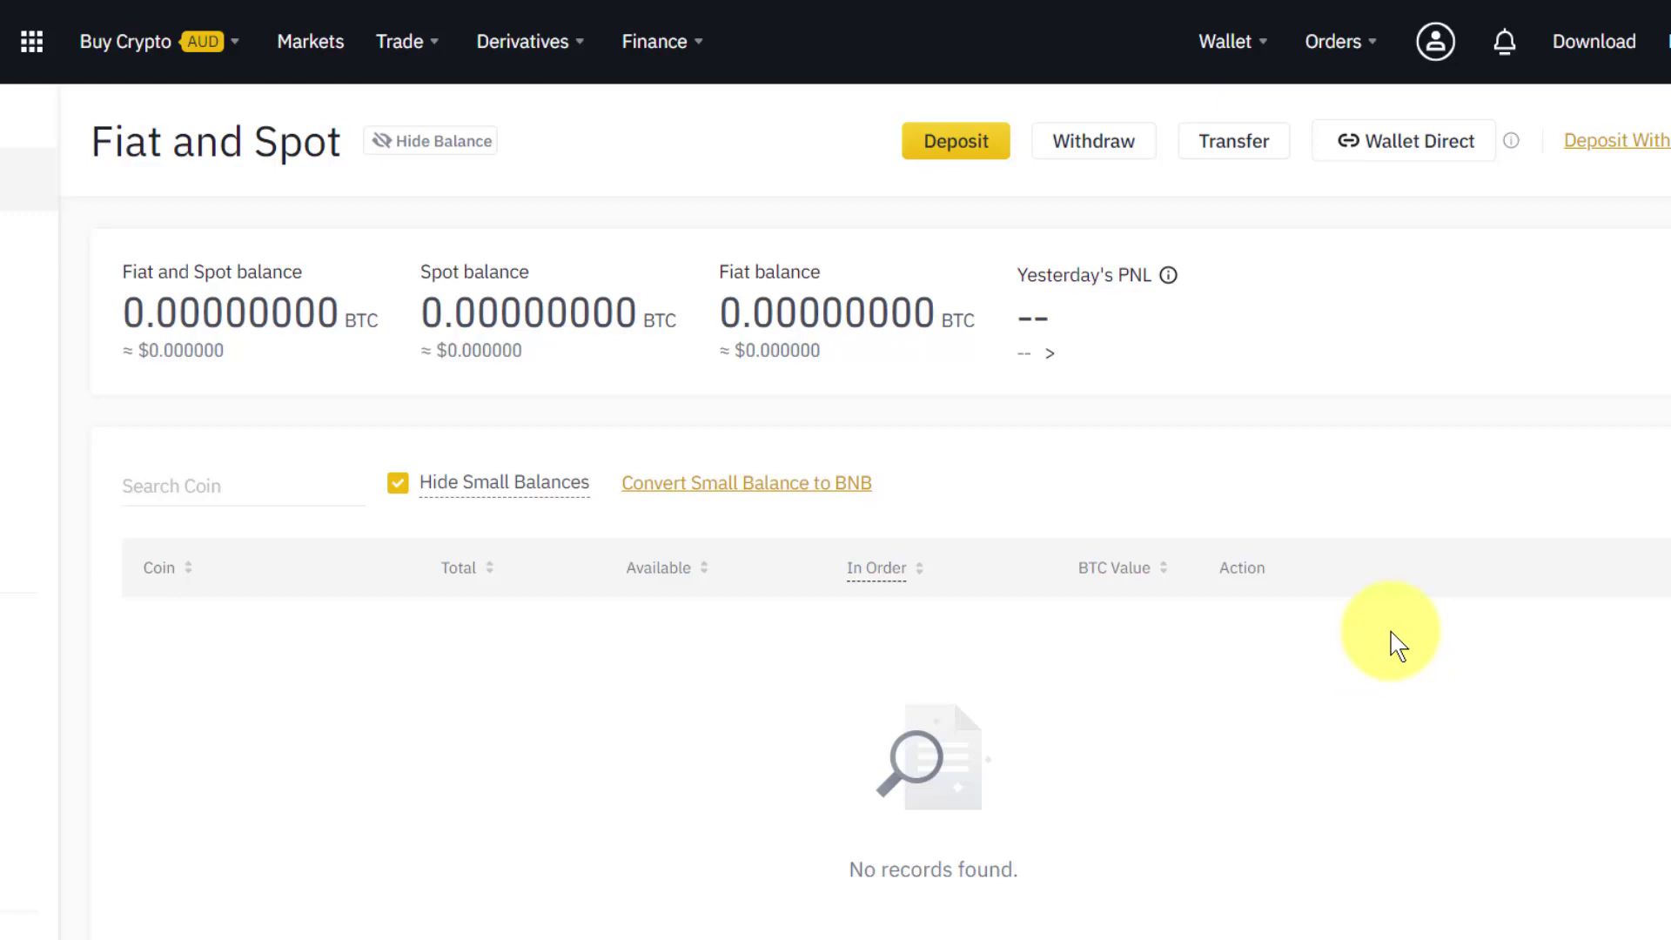
pyautogui.click(1101, 148)
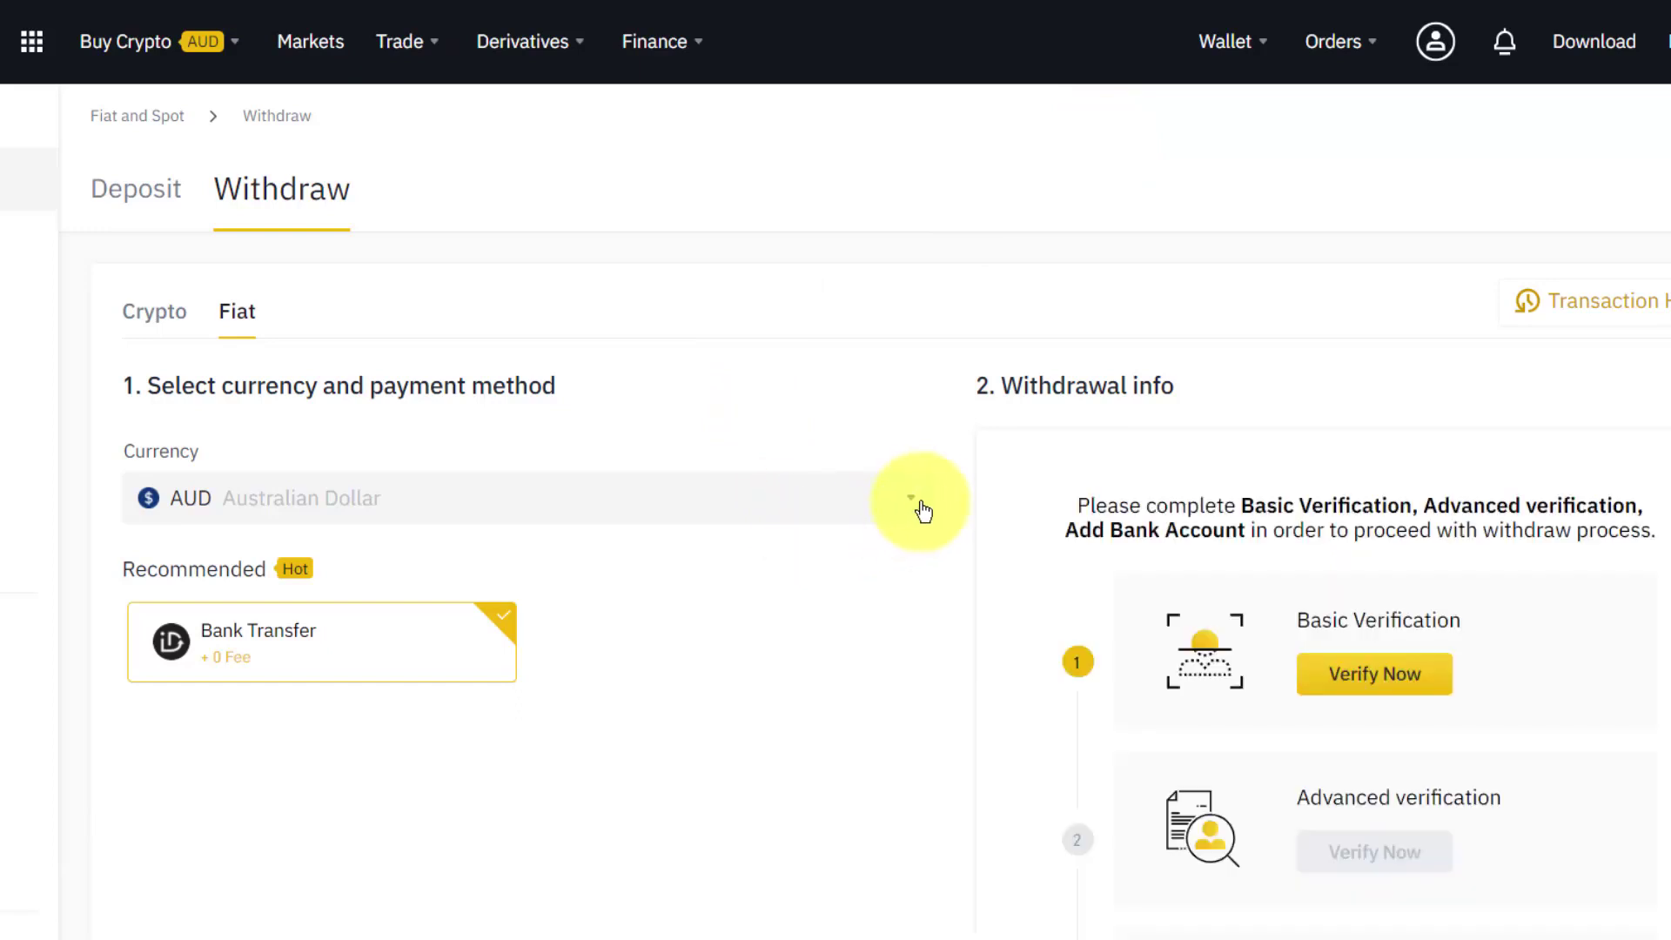
pyautogui.click(917, 507)
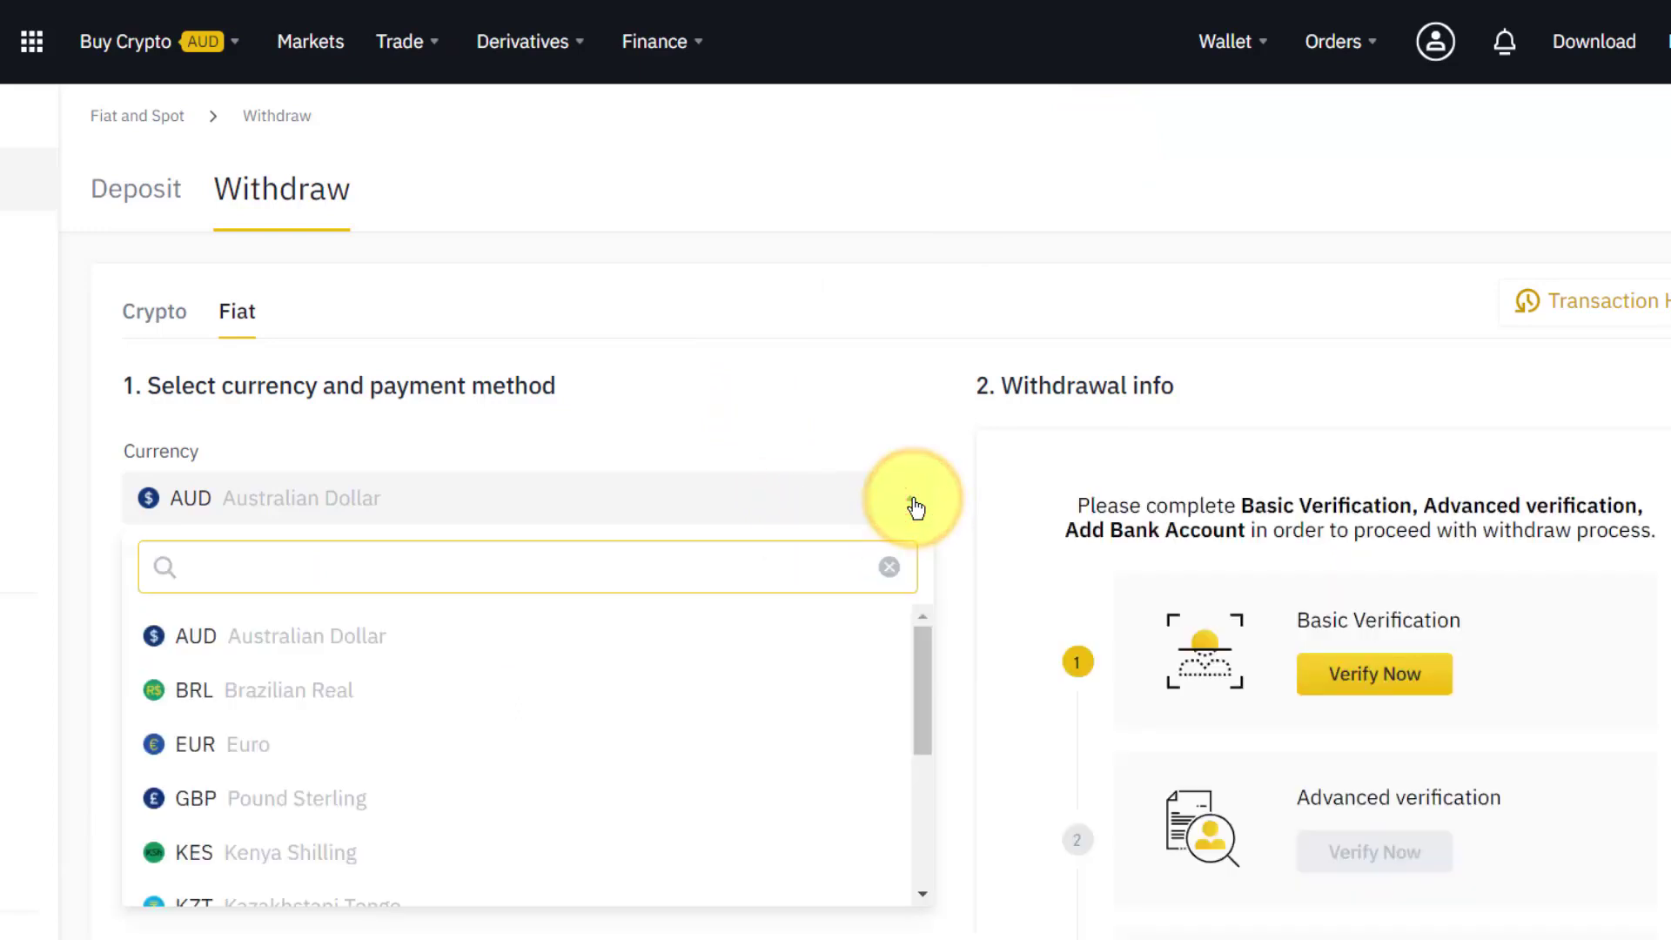
pyautogui.write('usdt')
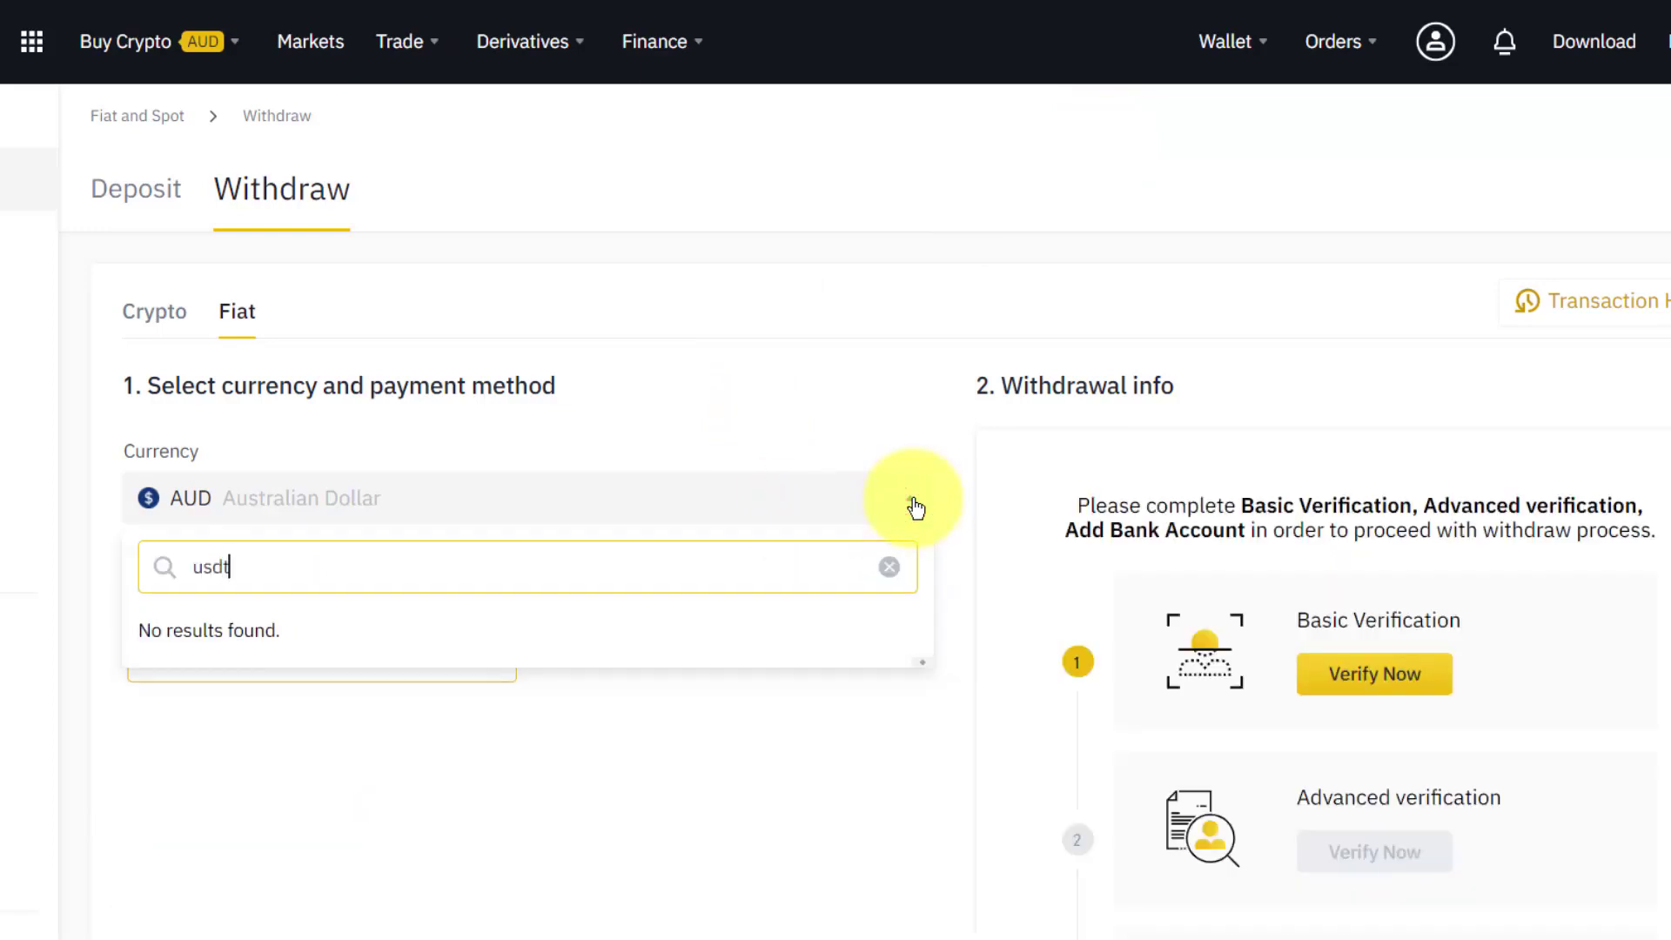
pyautogui.hotkey('ctrl', 'a')
pyautogui.press('BackSpace')
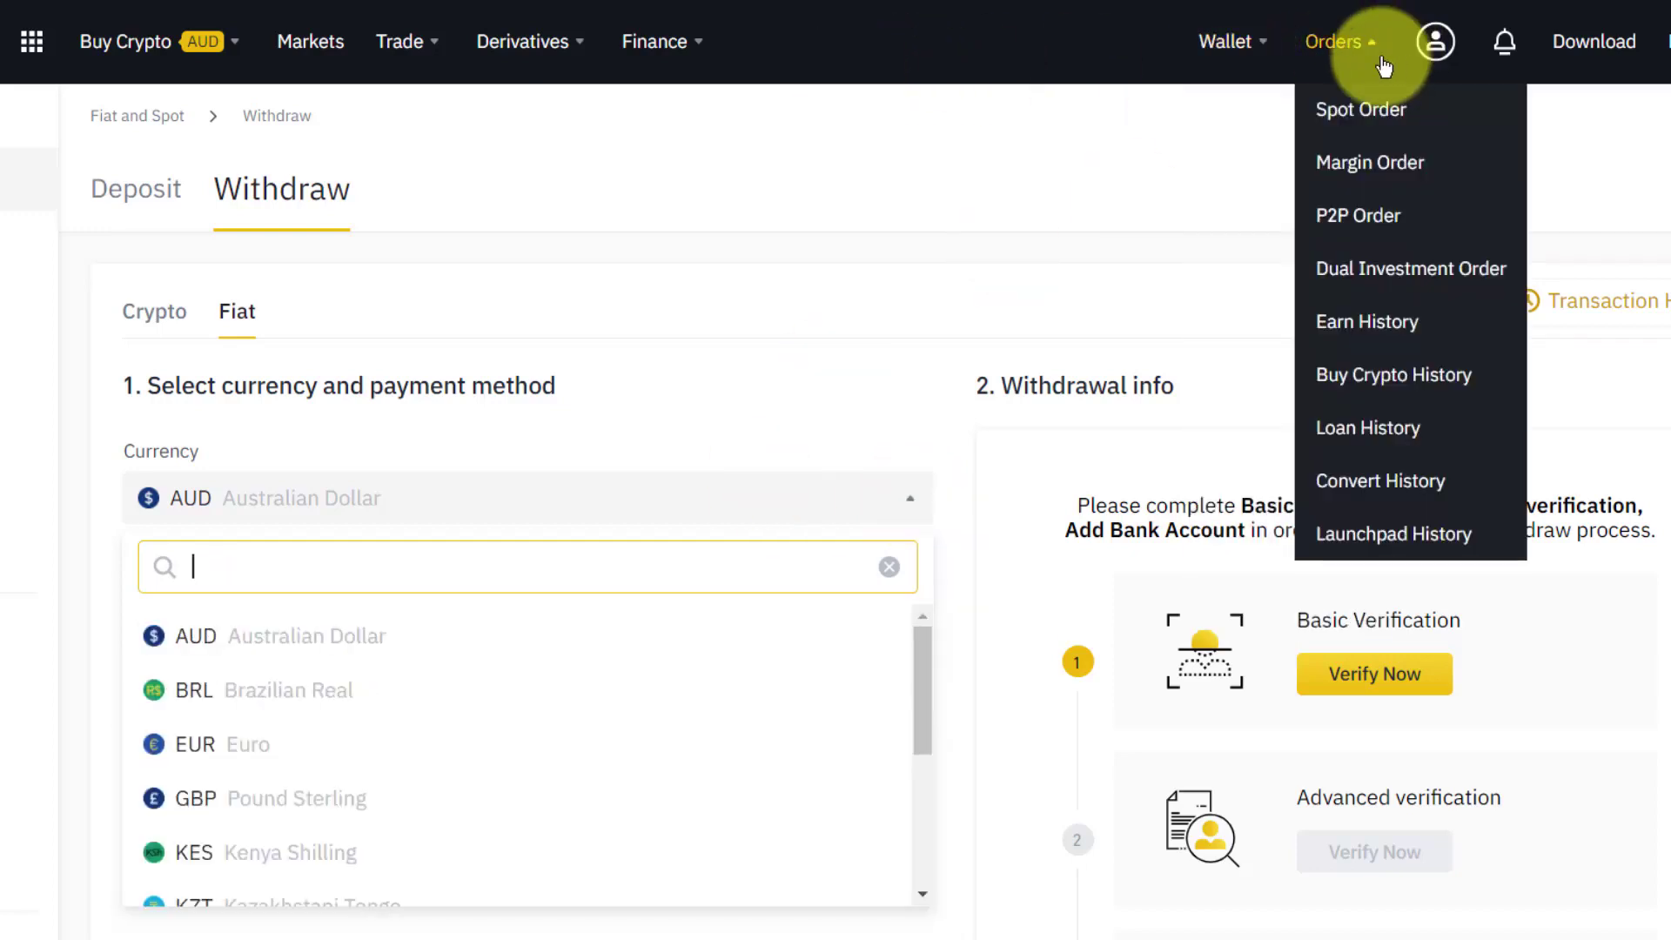
pyautogui.moveTo(1216, 91)
pyautogui.click(1269, 164)
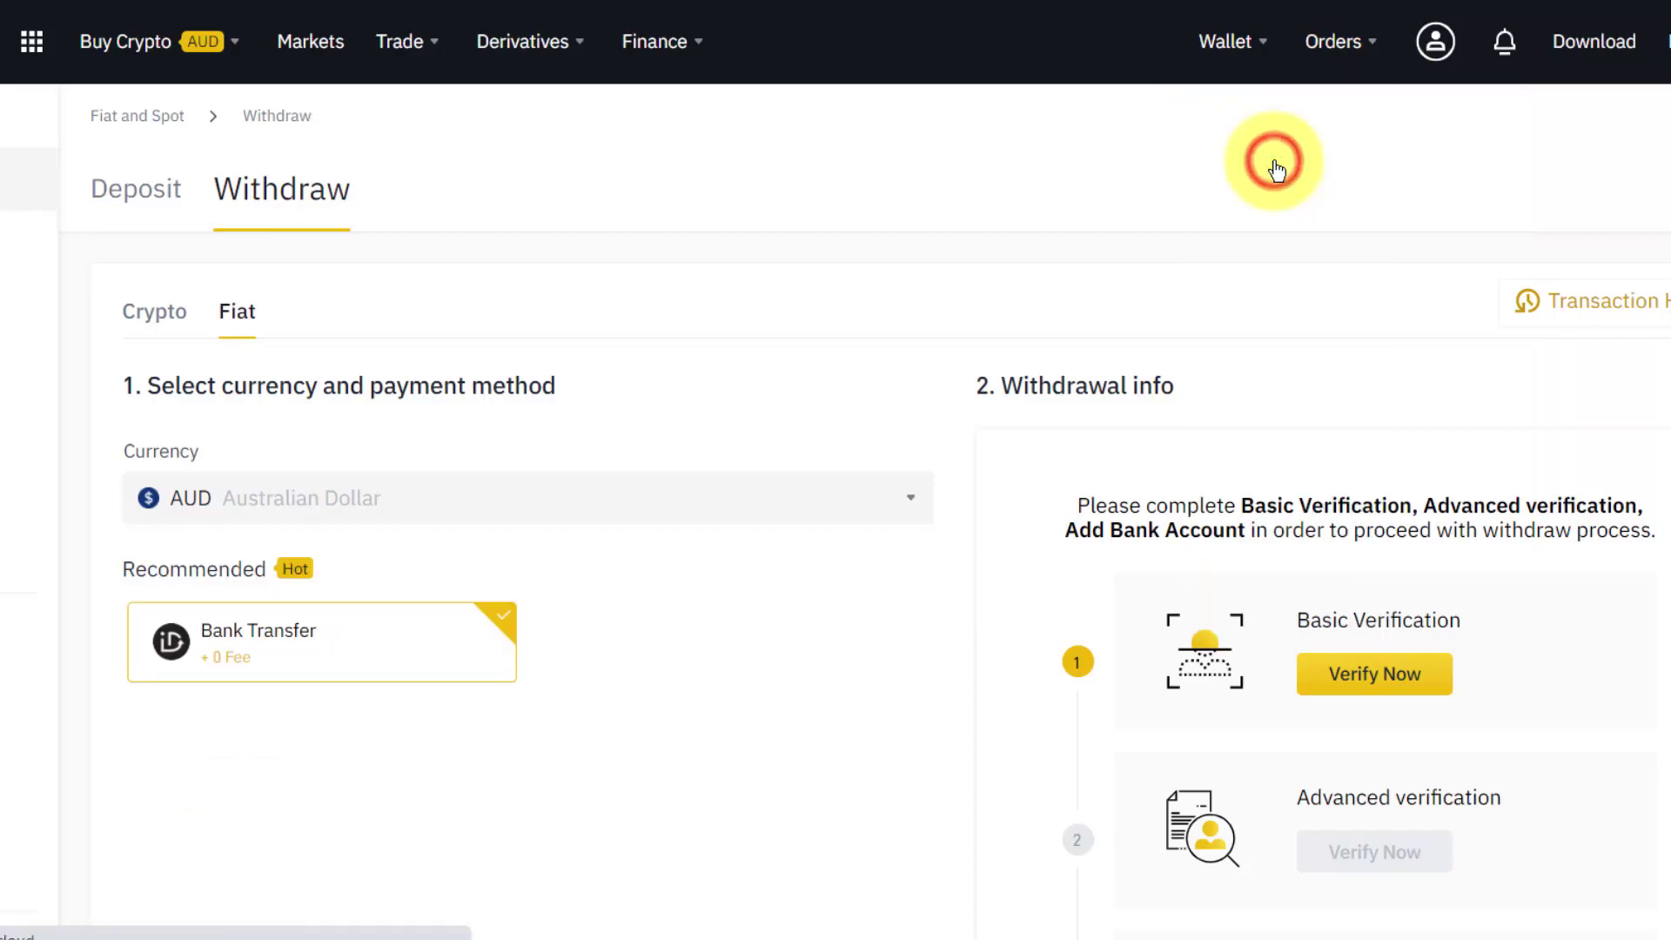